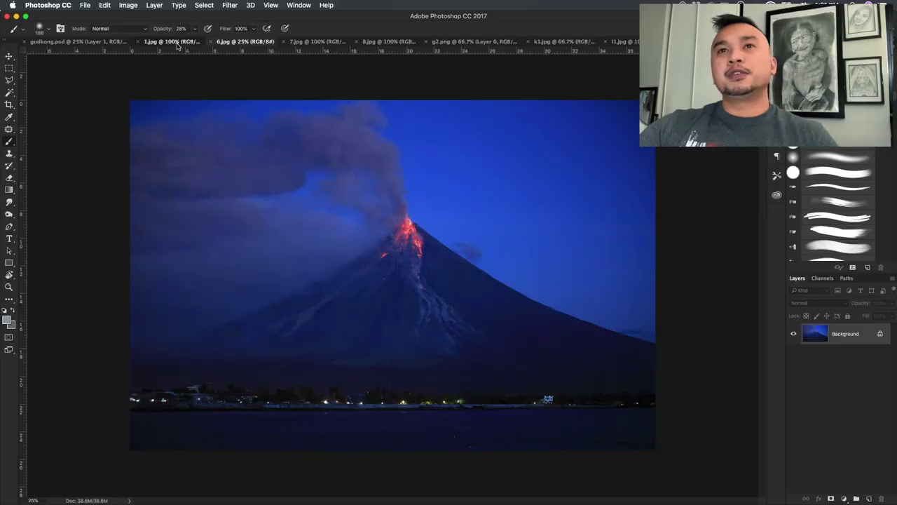
# Compare the street scene, daytime ash cloud and night volcano eruption photos
pyautogui.click(177, 44)
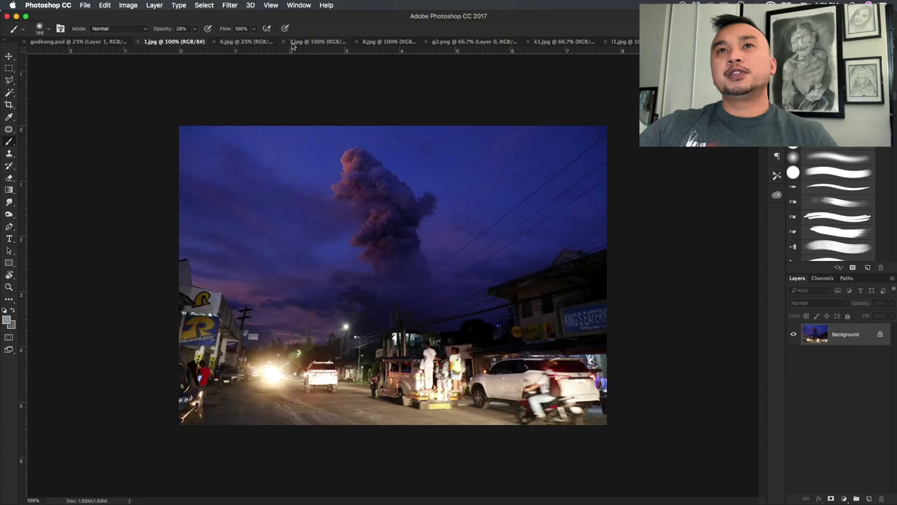
pyautogui.click(305, 42)
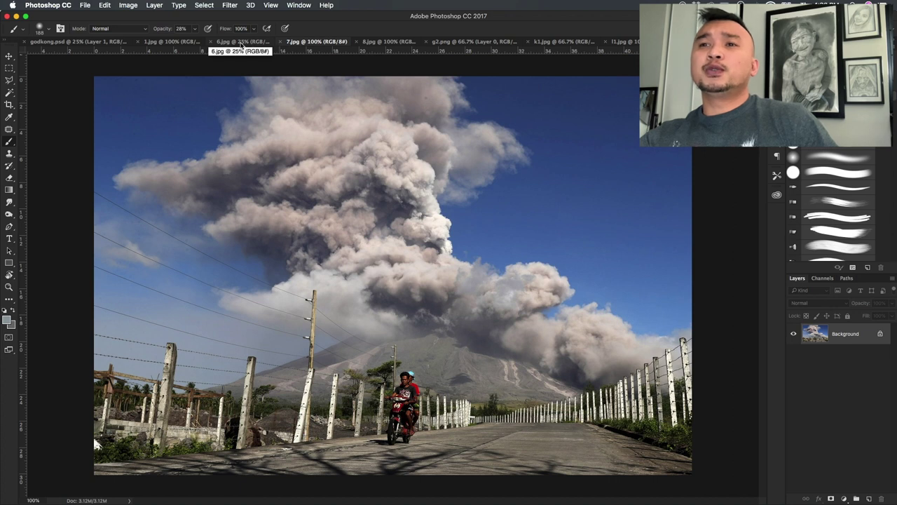
pyautogui.click(241, 44)
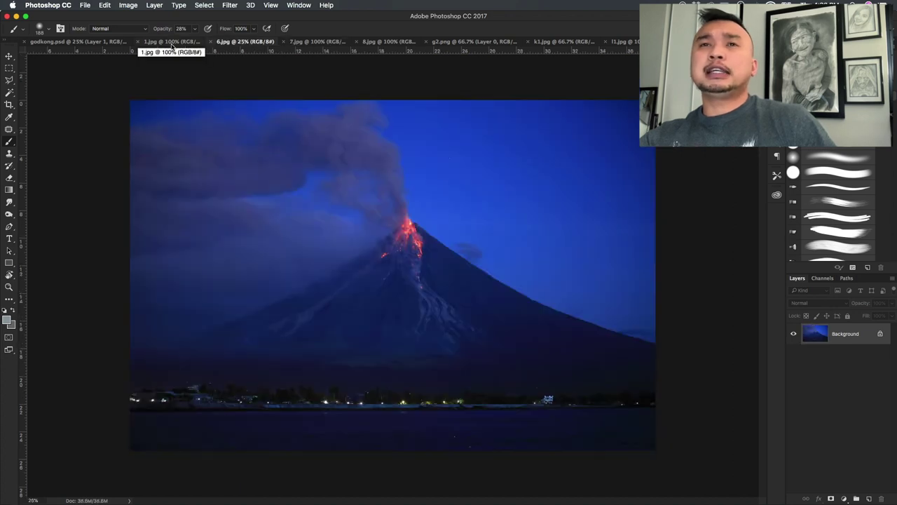
pyautogui.click(171, 42)
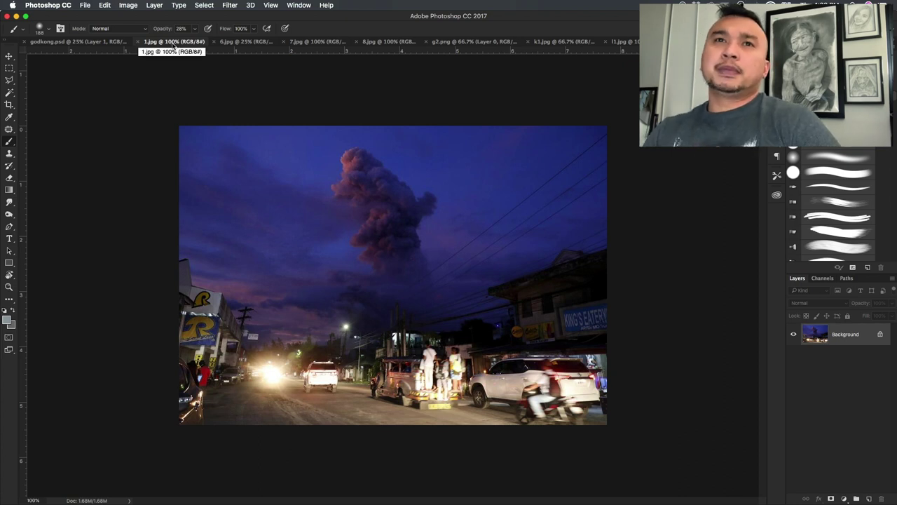
pyautogui.click(245, 42)
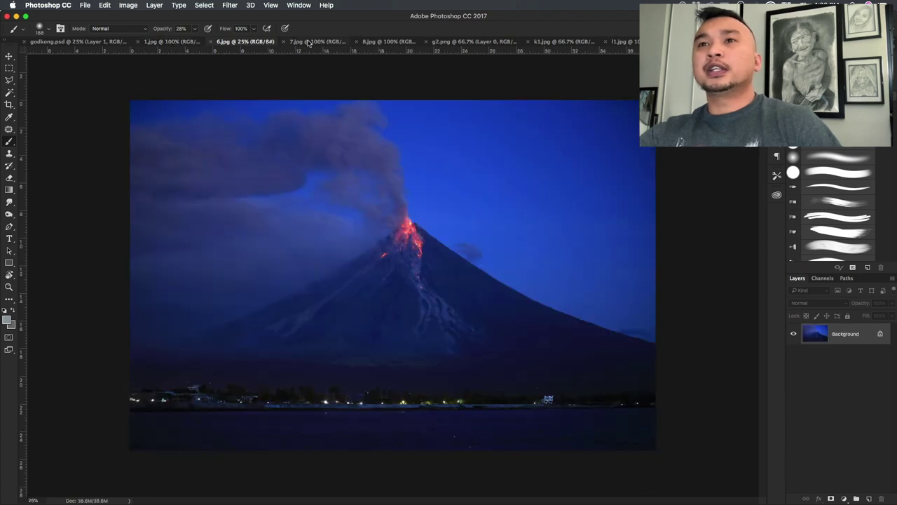
pyautogui.click(309, 42)
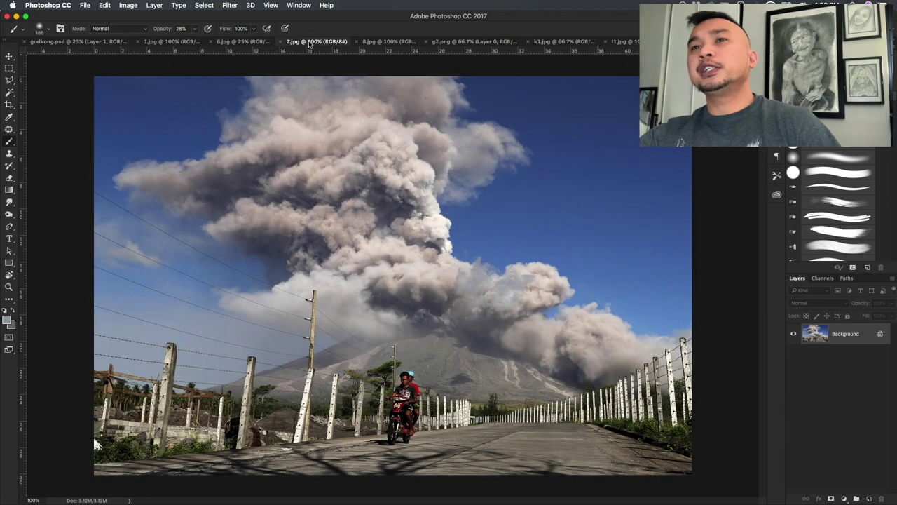
pyautogui.click(250, 44)
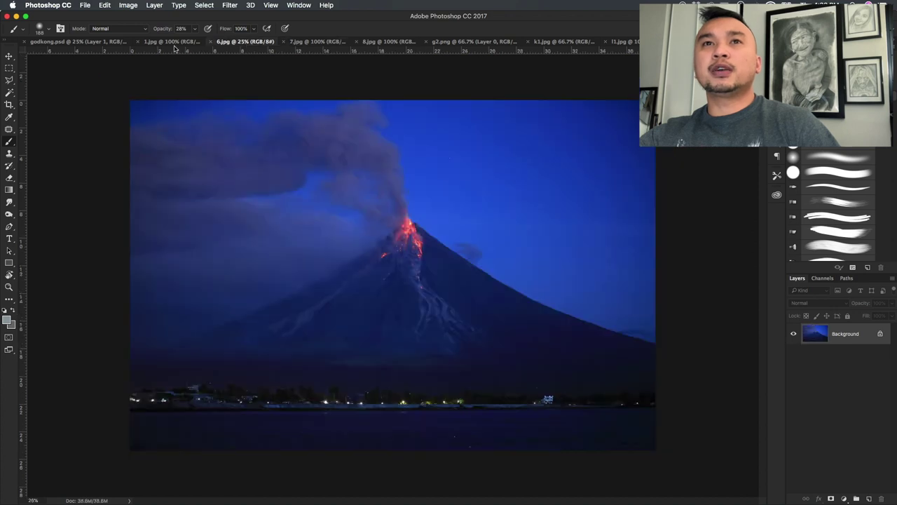
pyautogui.click(175, 44)
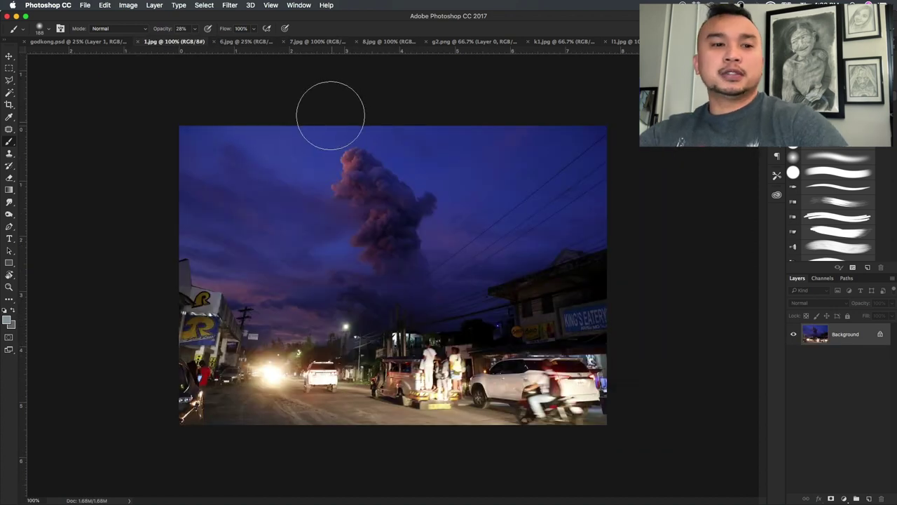
# Fit the street photo and the night volcano photo to the window with the Zoom tool
pyautogui.press('z')
pyautogui.click(251, 29)
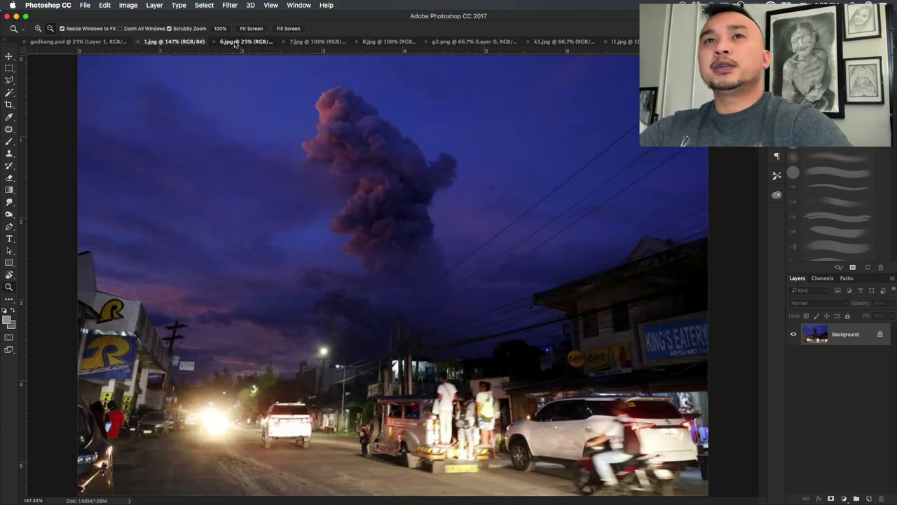
pyautogui.click(236, 43)
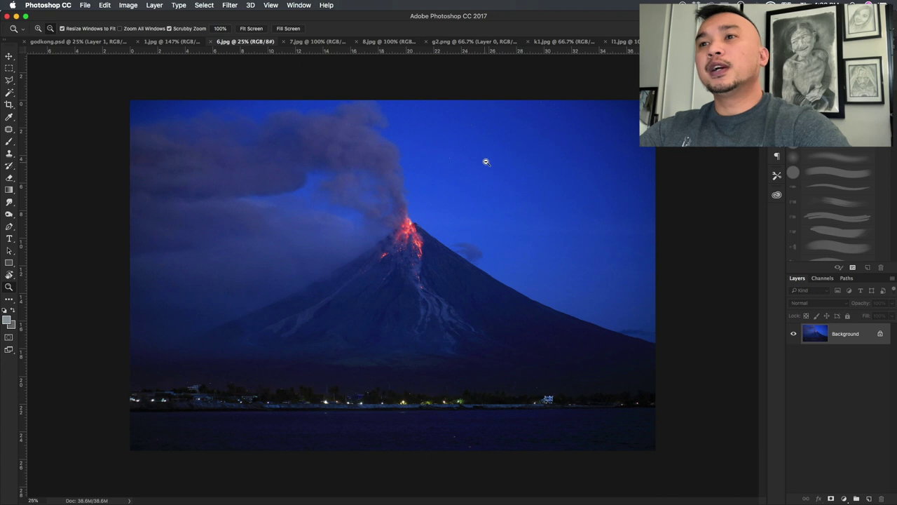
pyautogui.click(259, 28)
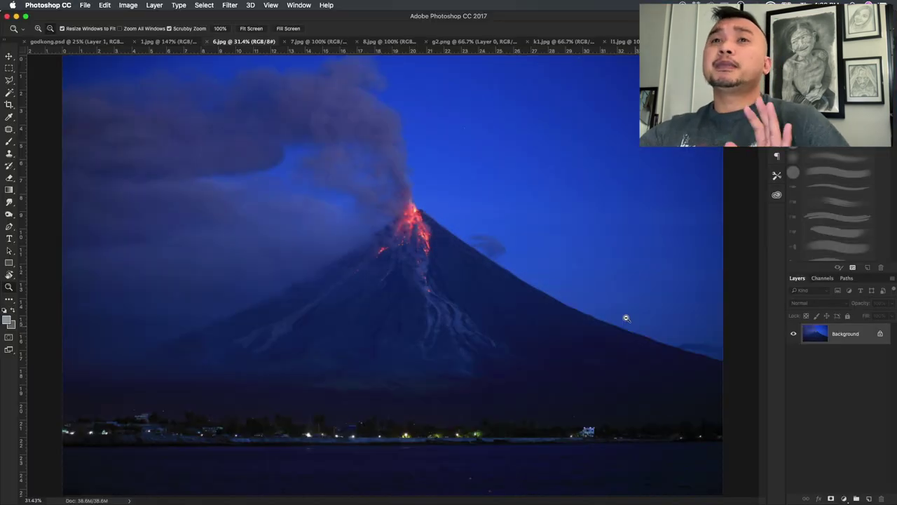
# View the ash cloud and schoolchildren photos, then the Godzilla and Kong cutouts
pyautogui.click(317, 43)
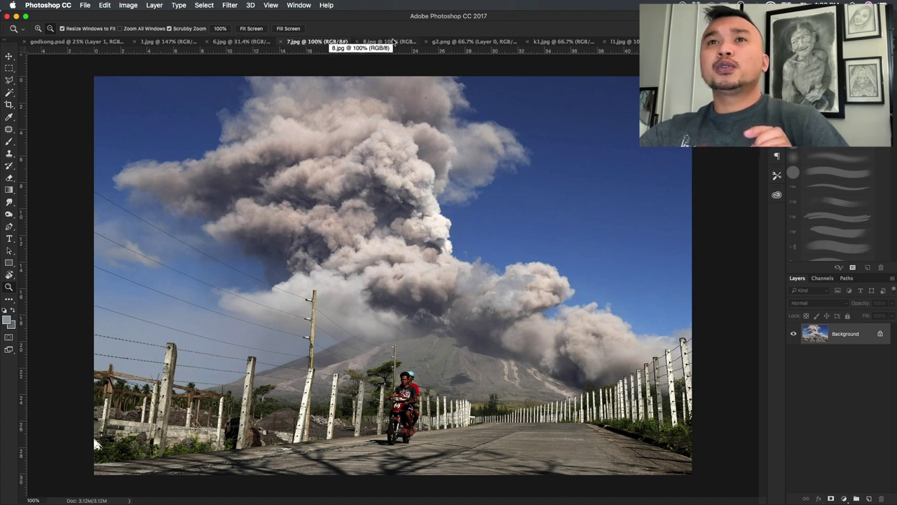
pyautogui.click(393, 41)
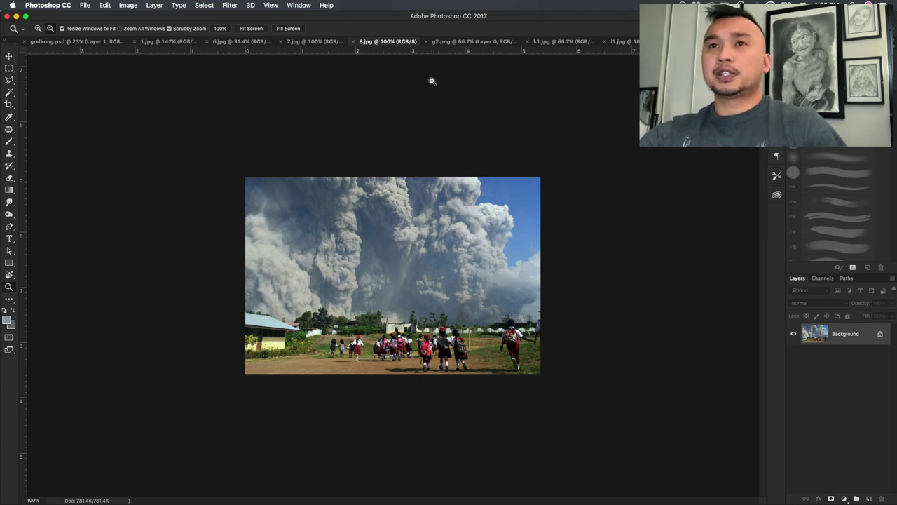
pyautogui.click(453, 43)
pyautogui.click(546, 42)
pyautogui.hotkey('ctrl', 'shift', 'Tab')
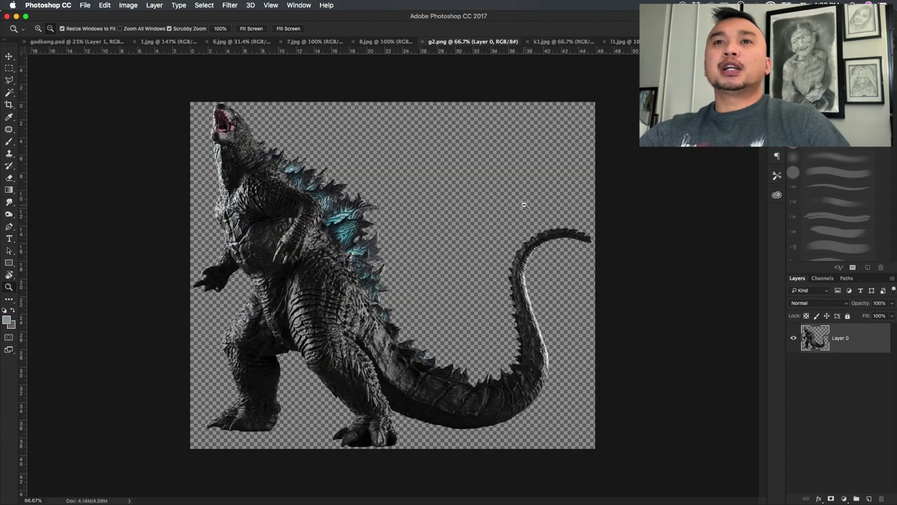
pyautogui.click(554, 43)
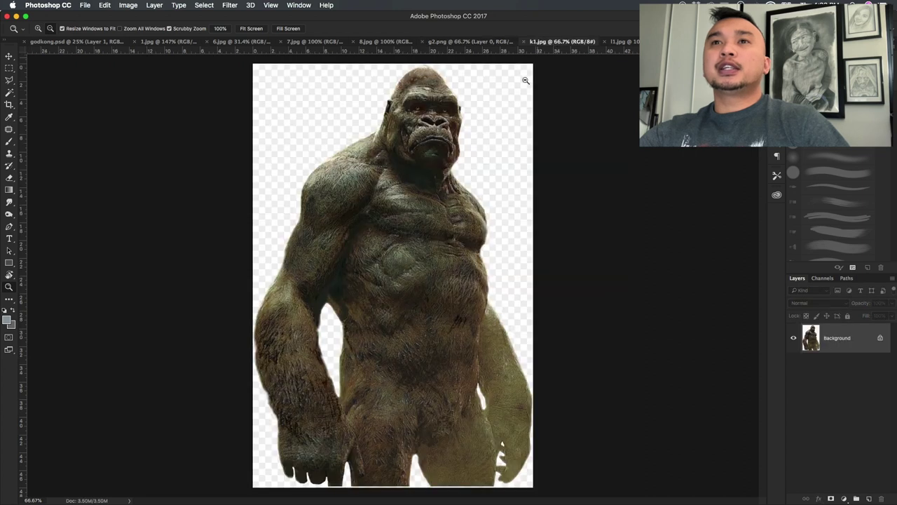
pyautogui.click(475, 43)
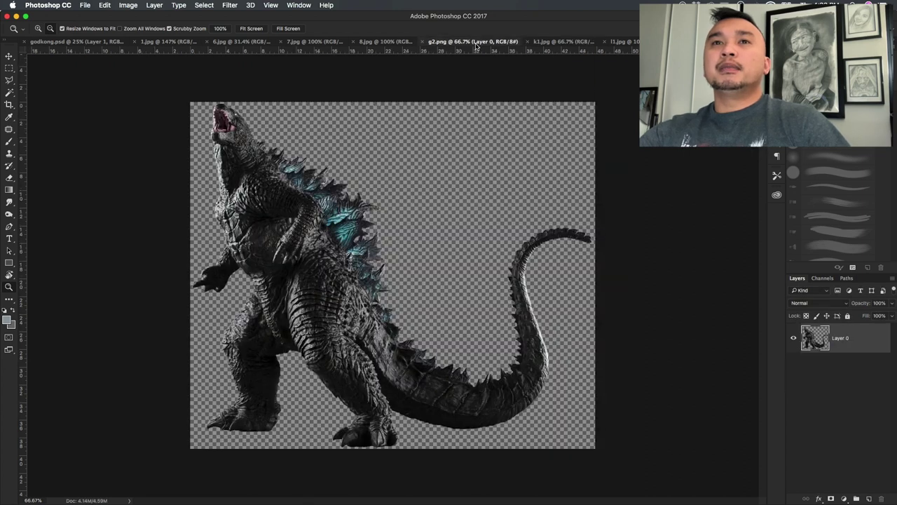
pyautogui.click(551, 43)
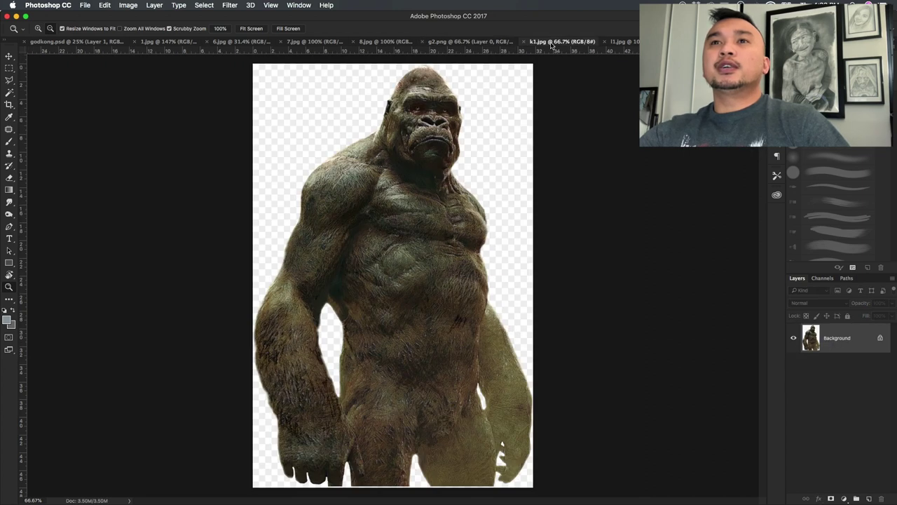
pyautogui.click(487, 43)
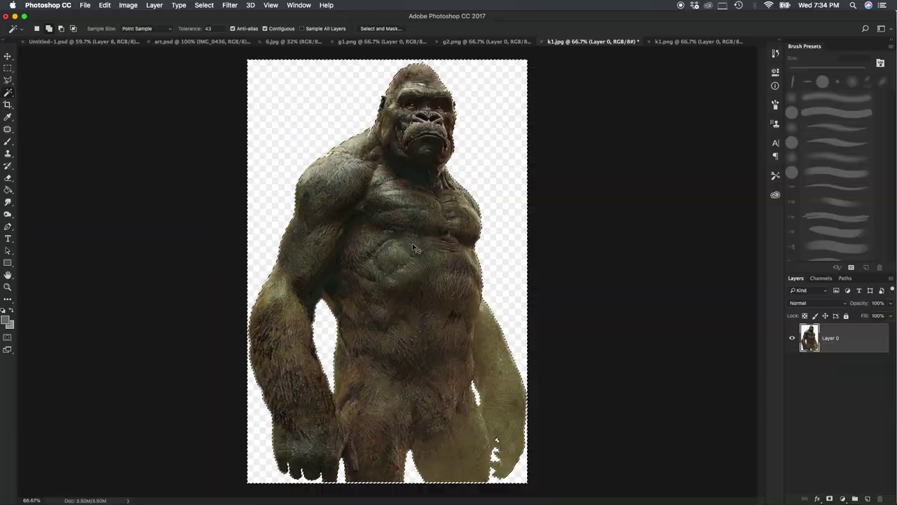
pyautogui.rightClick(414, 248)
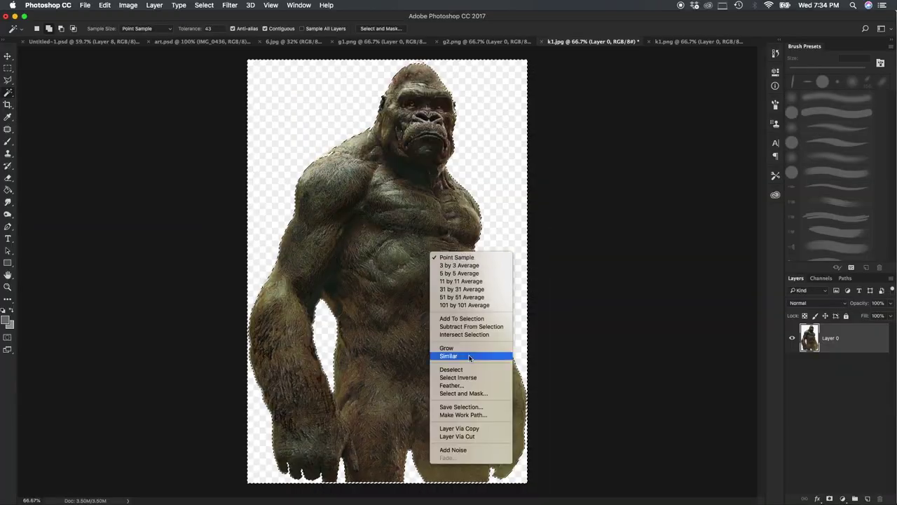
# Feather the Kong selection and drag Kong onto the volcano photo's lower left
pyautogui.click(455, 379)
pyautogui.click(643, 193)
pyautogui.rightClick(431, 260)
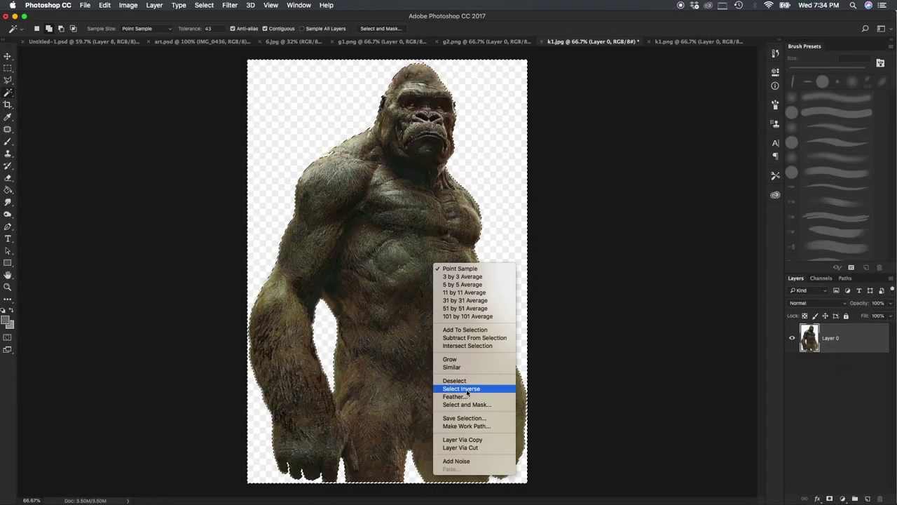
pyautogui.moveTo(390, 176); pyautogui.dragTo(292, 42)
pyautogui.moveTo(456, 290); pyautogui.dragTo(317, 356)
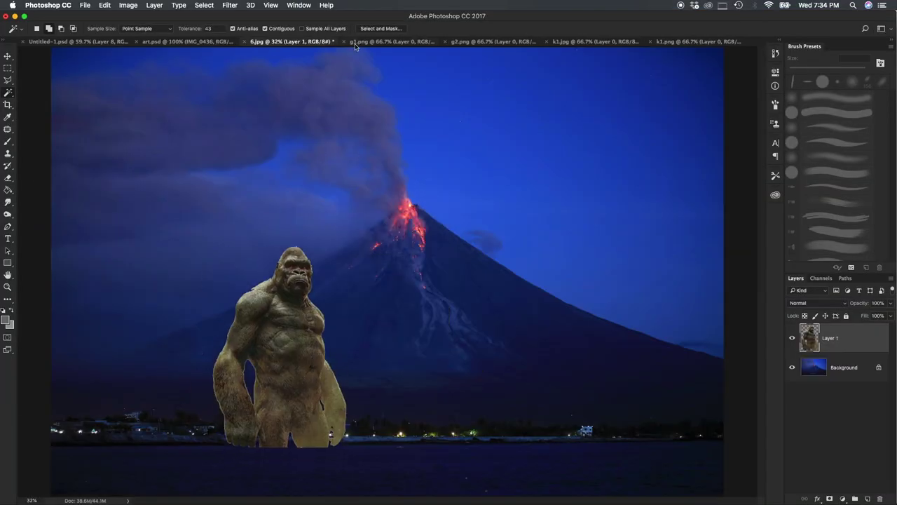
# Bring the first Godzilla into the volcano scene, enlarged and shifted left
pyautogui.click(393, 42)
pyautogui.moveTo(386, 281)
pyautogui.mouseDown()
pyautogui.moveTo(540, 339)
pyautogui.moveTo(715, 168)
pyautogui.mouseUp()
pyautogui.hotkey('ctrl', 't')
pyautogui.moveTo(596, 315); pyautogui.dragTo(490, 336)
pyautogui.press('Return')
# Place a second Godzilla copy on the right side of the scene
pyautogui.click(411, 41)
pyautogui.moveTo(314, 70)
pyautogui.mouseDown()
pyautogui.moveTo(392, 231)
pyautogui.moveTo(266, 343)
pyautogui.moveTo(344, 329)
pyautogui.mouseUp()
pyautogui.hotkey('ctrl', 't')
pyautogui.press('Return')
# Select the Kong layer to centre him between the two Godzillas
pyautogui.click(831, 396)
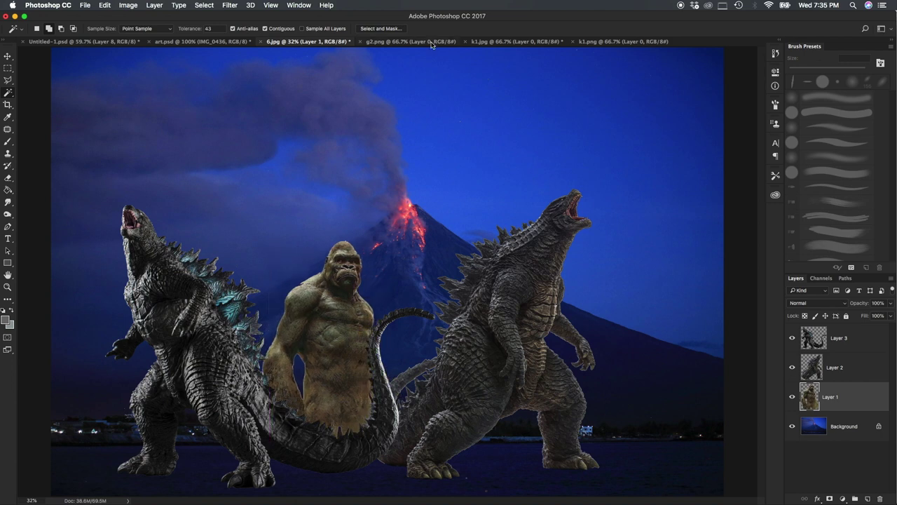
pyautogui.click(411, 42)
pyautogui.click(362, 41)
pyautogui.click(308, 41)
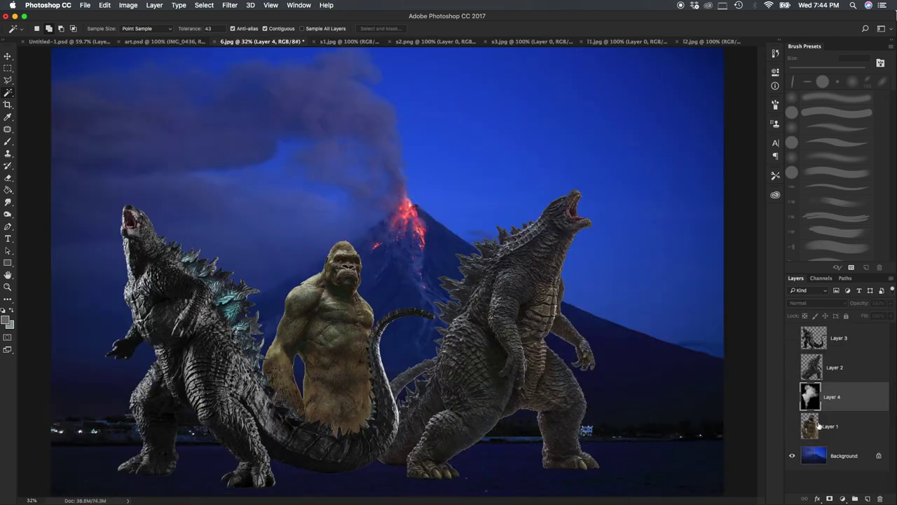
# Add a Color Lookup adjustment above the background photo layer
pyautogui.click(792, 455)
pyautogui.click(793, 455)
pyautogui.click(880, 458)
pyautogui.click(843, 498)
pyautogui.click(841, 441)
# Try the Gold-Blue and Blacklight Poster abstract looks
pyautogui.click(729, 104)
pyautogui.click(729, 98)
pyautogui.click(729, 104)
pyautogui.click(724, 89)
pyautogui.click(729, 75)
# Try the TensionGreen, LateSunset and FoggyNight 3D LUT grades
pyautogui.click(729, 93)
pyautogui.click(732, 401)
pyautogui.click(734, 94)
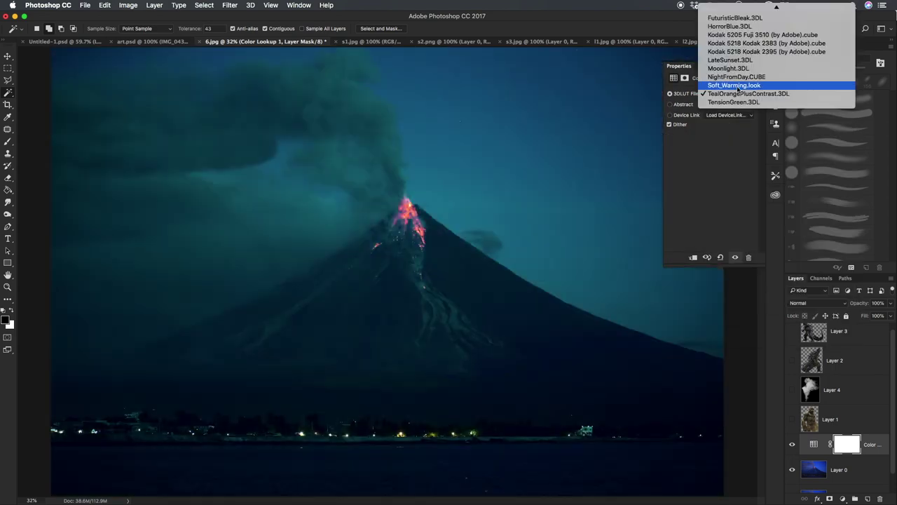
pyautogui.click(731, 96)
pyautogui.click(729, 104)
pyautogui.click(729, 93)
pyautogui.click(730, 118)
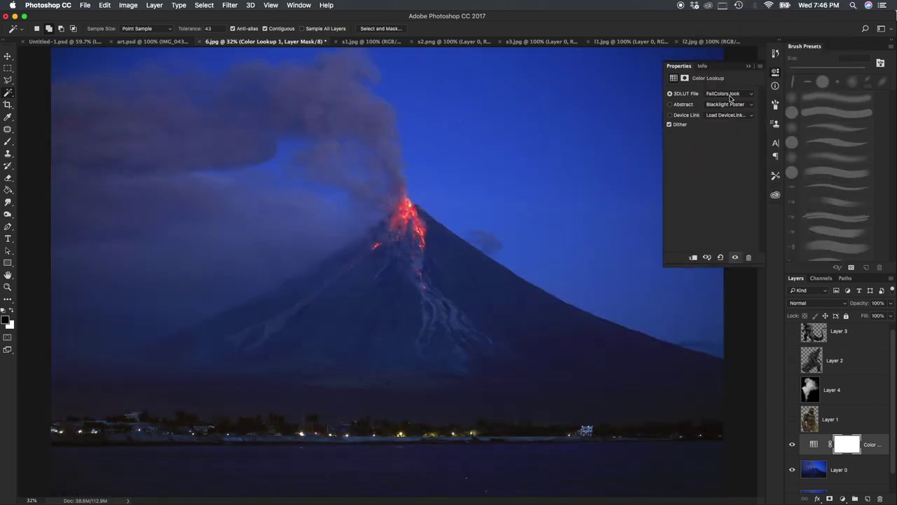
pyautogui.click(729, 120)
# Fade the colour grade upward with a mask gradient, undoing a trial lower-area fill
pyautogui.press('g')
pyautogui.moveTo(400, 47); pyautogui.dragTo(403, 161)
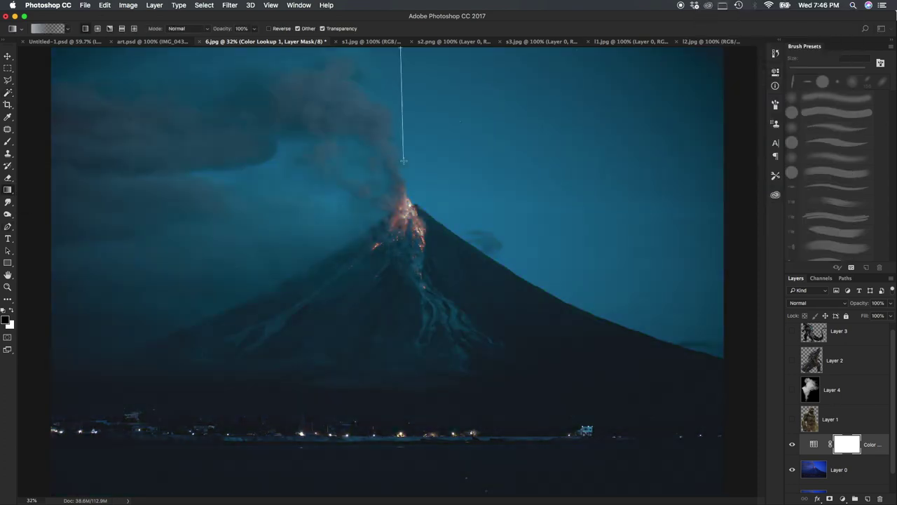
pyautogui.moveTo(407, 349); pyautogui.dragTo(413, 88)
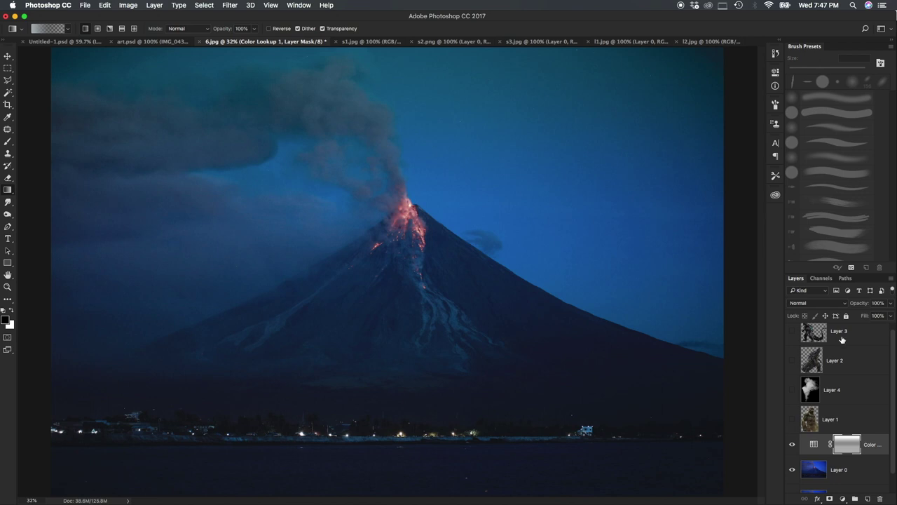
pyautogui.press('m')
pyautogui.moveTo(723, 495); pyautogui.dragTo(50, 257)
pyautogui.press('b')
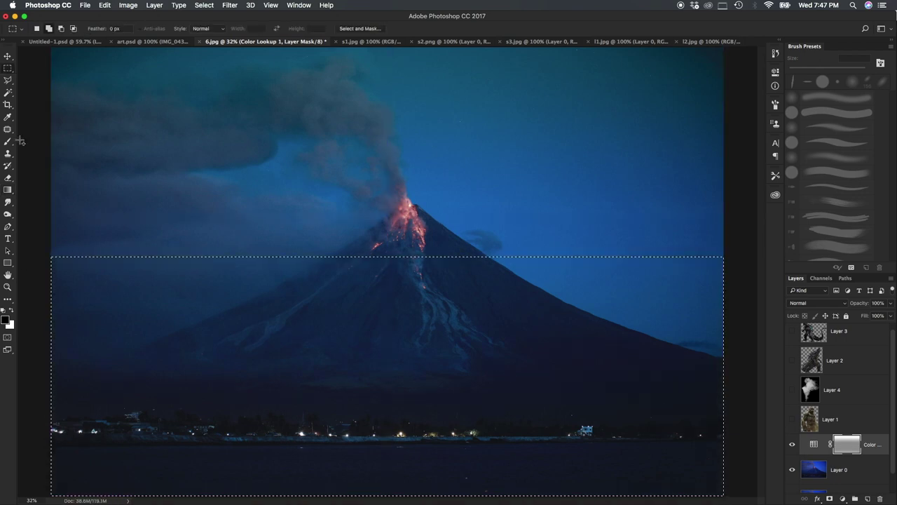
pyautogui.rightClick(203, 298)
pyautogui.hotkey('alt', 'BackSpace')
pyautogui.hotkey('ctrl', 'z')
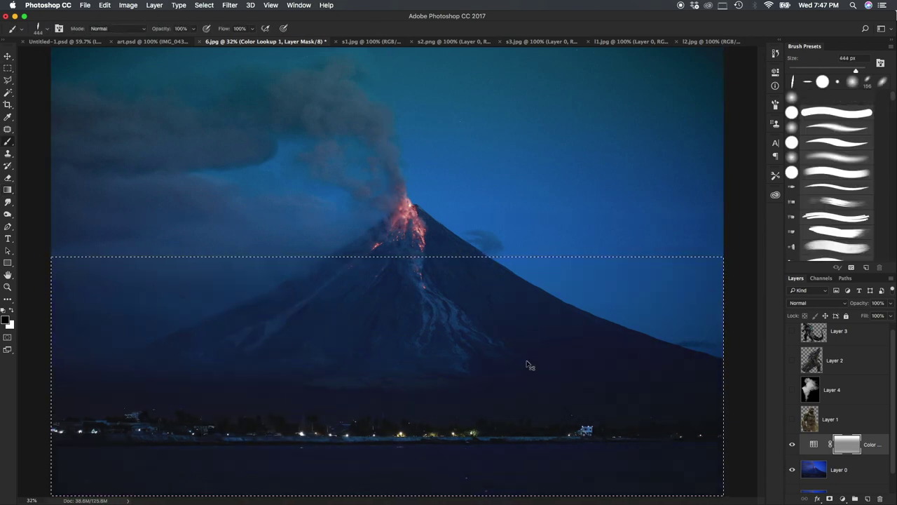
# Switch the look to Sepia, re-blend with a vertical mask gradient, and add a second Color Lookup
pyautogui.doubleClick(813, 444)
pyautogui.click(729, 104)
pyautogui.click(725, 236)
pyautogui.click(846, 443)
pyautogui.press('g')
pyautogui.moveTo(394, 498); pyautogui.dragTo(394, 252)
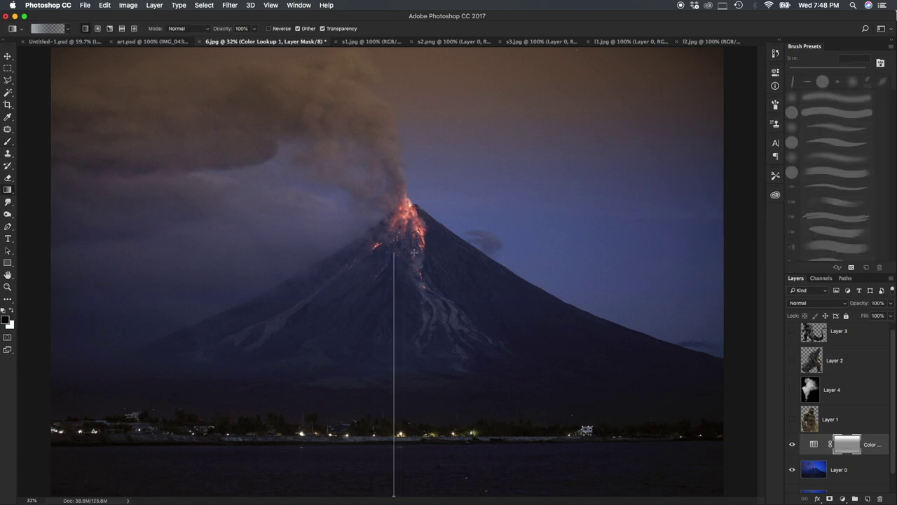
pyautogui.click(60, 29)
pyautogui.click(585, 122)
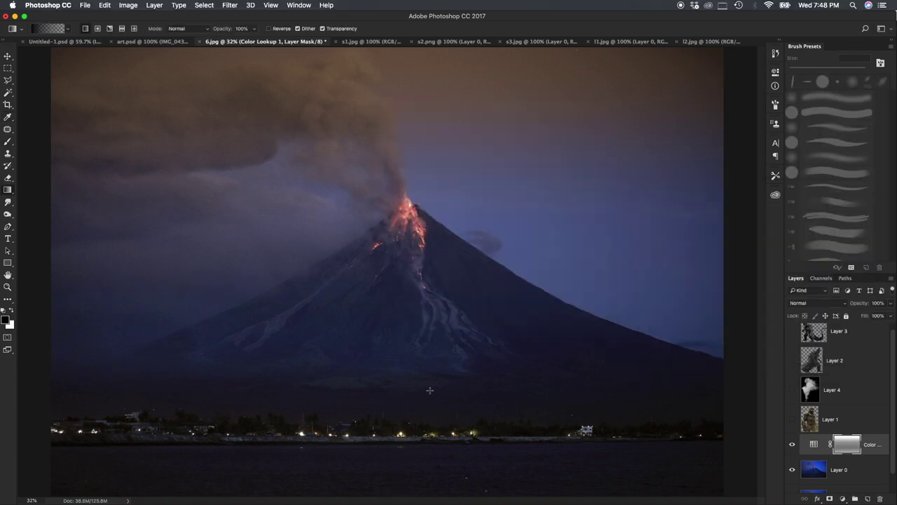
pyautogui.click(841, 499)
pyautogui.click(859, 400)
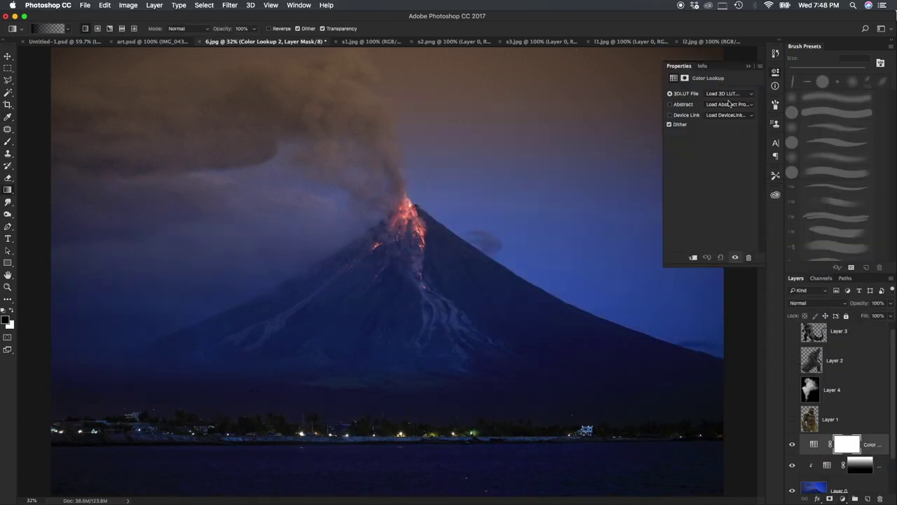
# Settle the second lookup on the Blue Tone abstract look and move the gradient mask below
pyautogui.click(733, 104)
pyautogui.click(728, 229)
pyautogui.click(733, 104)
pyautogui.click(723, 62)
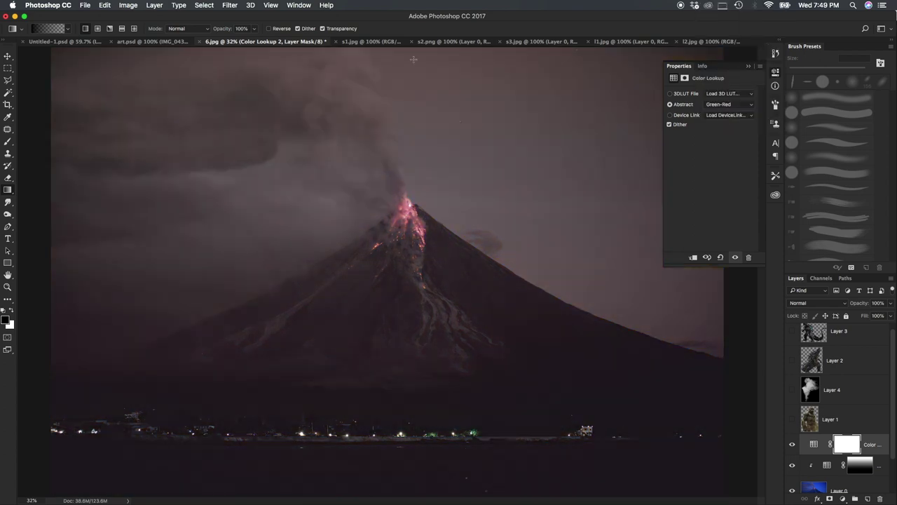
pyautogui.press('Down')
pyautogui.press('Down')
pyautogui.click(729, 104)
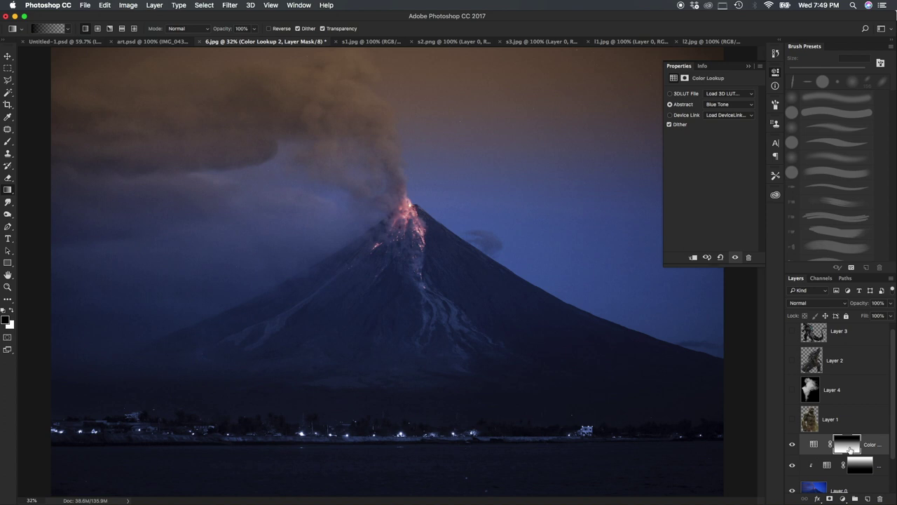
pyautogui.moveTo(838, 438); pyautogui.dragTo(863, 466)
# Add a third Color Lookup and fill its mask black over the sky and volcano
pyautogui.click(842, 499)
pyautogui.click(851, 435)
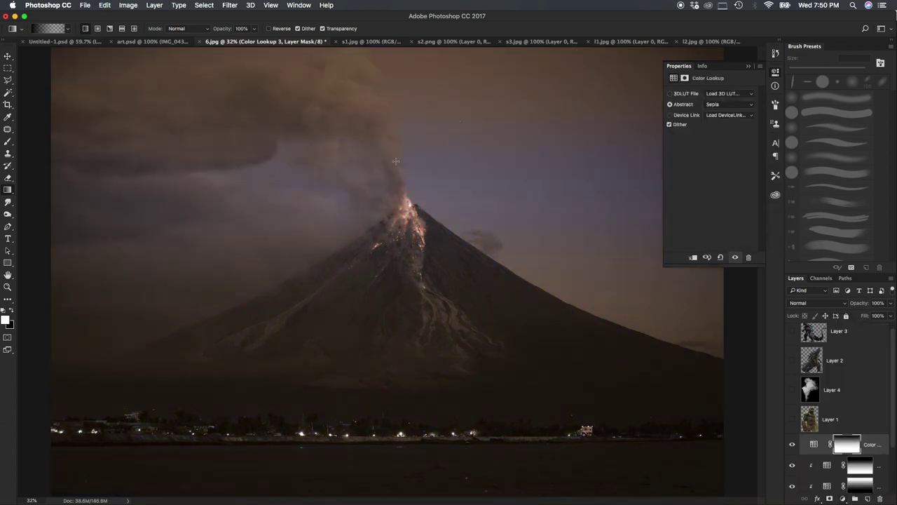
pyautogui.press('m')
pyautogui.moveTo(50, 48); pyautogui.dragTo(725, 350)
pyautogui.rightClick(7, 189)
pyautogui.click(42, 195)
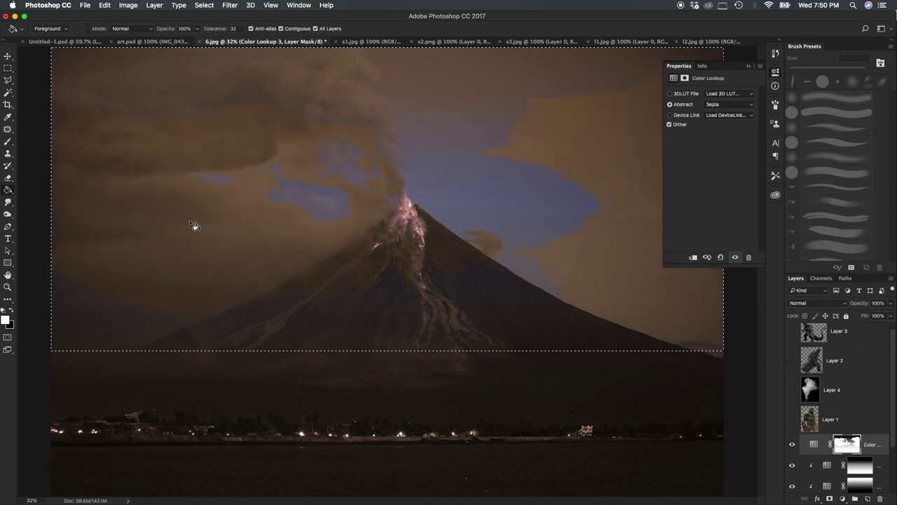
pyautogui.hotkey('ctrl', 'BackSpace')
pyautogui.hotkey('ctrl', 'd')
pyautogui.press('g')
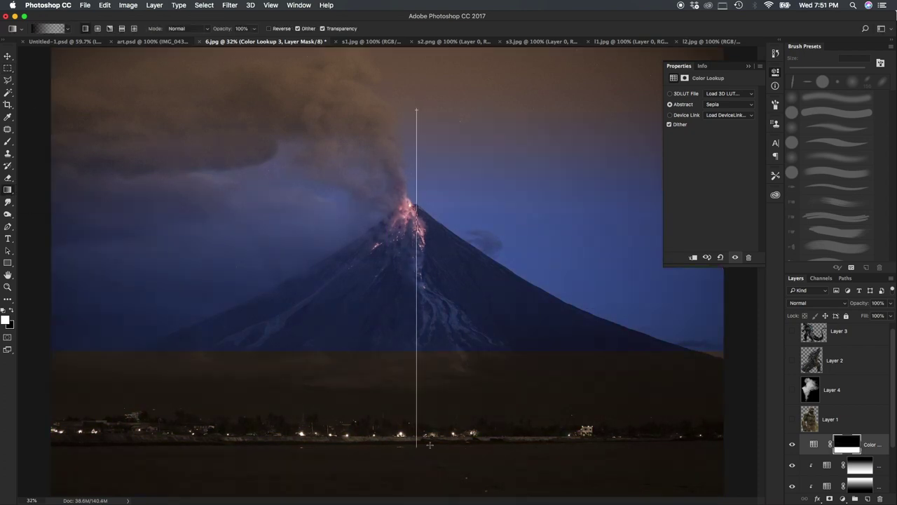
# Set the third lookup's 3D LUT to LateSunset after trying TealOrangePlusContrast
pyautogui.click(728, 93)
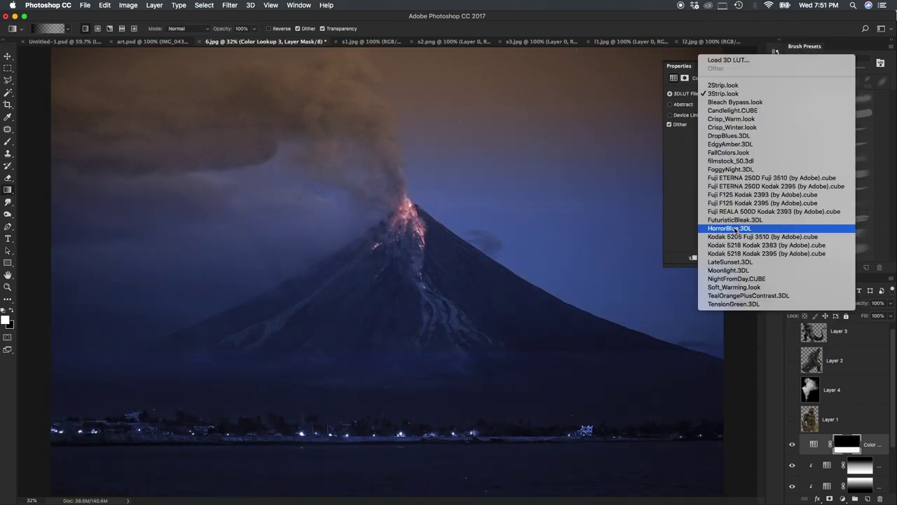
pyautogui.click(728, 97)
pyautogui.click(734, 64)
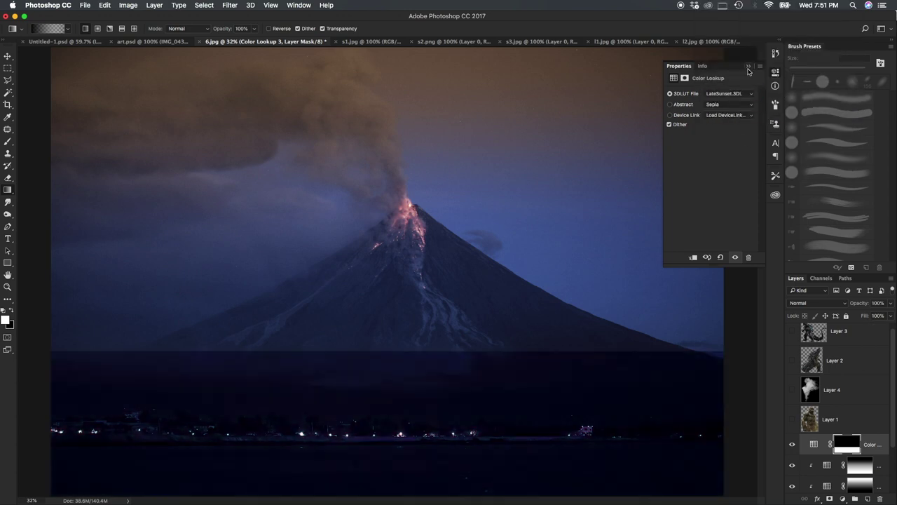
pyautogui.click(748, 65)
# Add a Gradient Fill layer with an orange starting stop
pyautogui.click(842, 499)
pyautogui.click(834, 330)
pyautogui.click(683, 105)
pyautogui.doubleClick(403, 258)
pyautogui.click(741, 208)
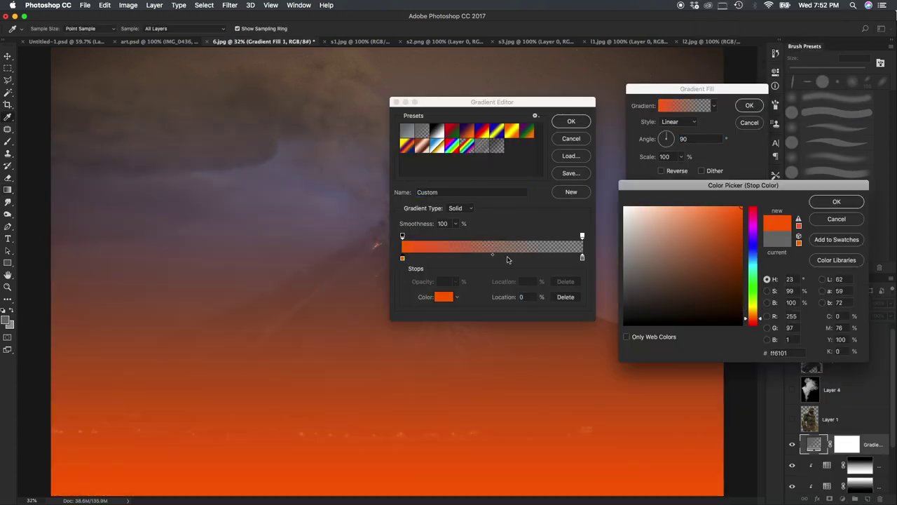
# Confirm the orange gradient fill and show the rulers
pyautogui.press('Return')
pyautogui.press('Return')
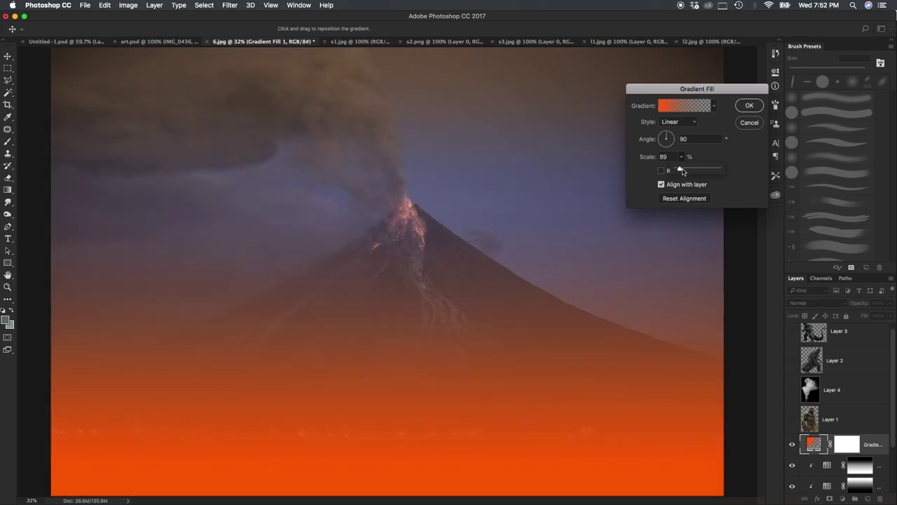
pyautogui.press('Return')
pyautogui.press('g')
pyautogui.press('super+r')
pyautogui.scroll(-2, 470, 419)
# Set the gradient fill layer to Hard Mix blend mode at 39% opacity
pyautogui.doubleClick(813, 443)
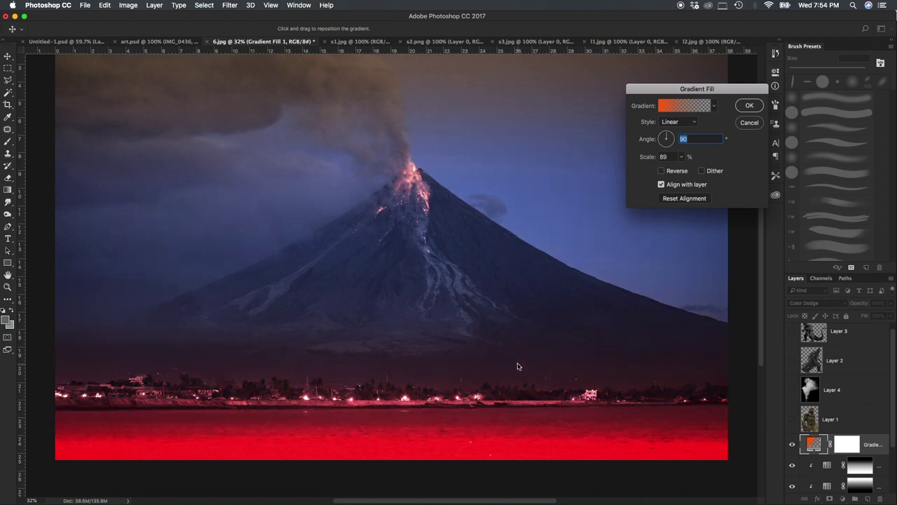
pyautogui.press('Return')
pyautogui.click(816, 303)
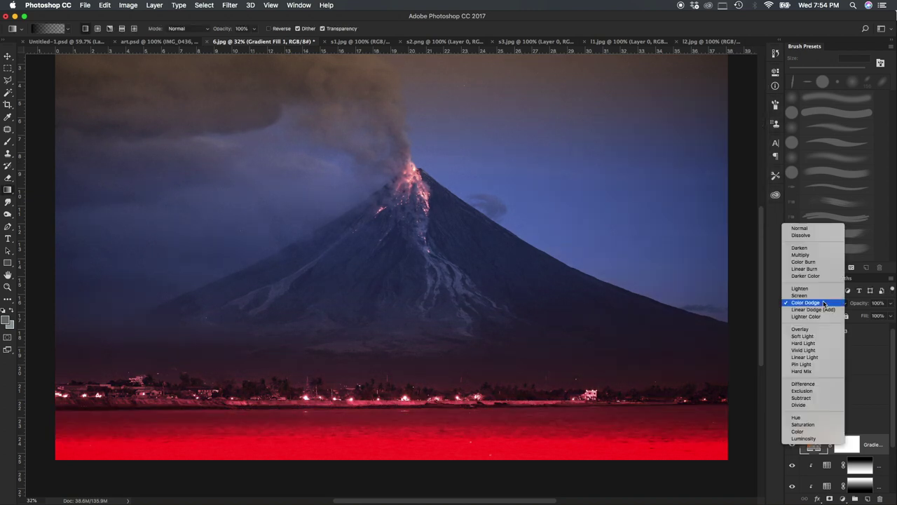
pyautogui.click(826, 304)
pyautogui.moveTo(874, 316); pyautogui.dragTo(858, 316)
pyautogui.click(817, 303)
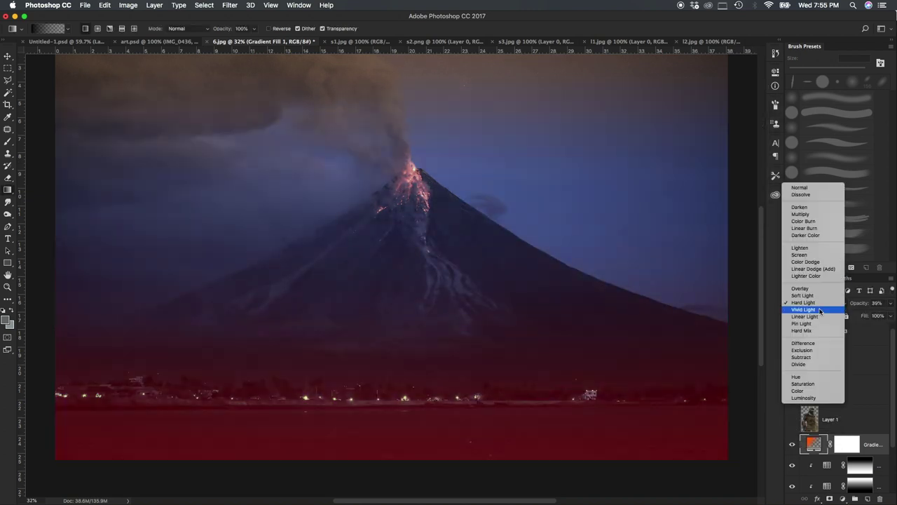
pyautogui.click(817, 303)
pyautogui.click(826, 305)
# Change the gradient's stop colour to cyan and turn on the Godzilla layer
pyautogui.doubleClick(813, 443)
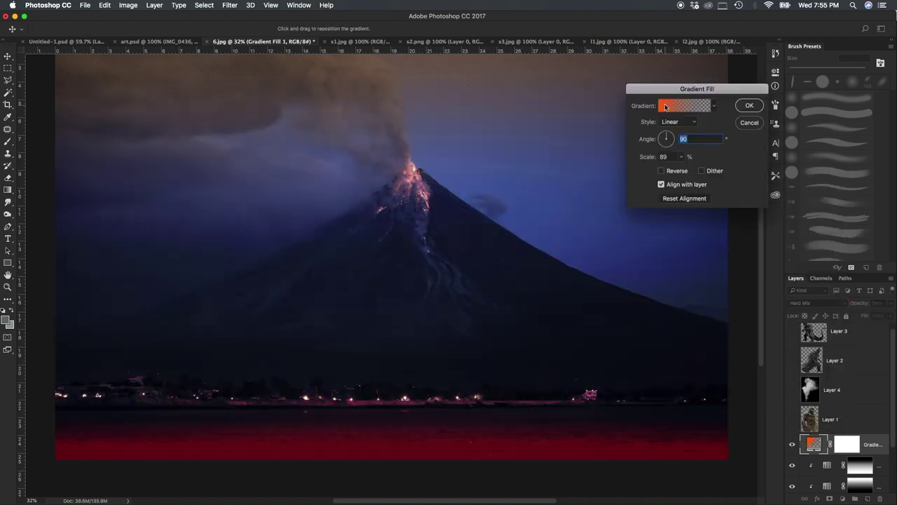
pyautogui.click(683, 105)
pyautogui.doubleClick(403, 200)
pyautogui.moveTo(754, 261)
pyautogui.mouseDown()
pyautogui.moveTo(754, 192)
pyautogui.moveTo(756, 214)
pyautogui.mouseUp()
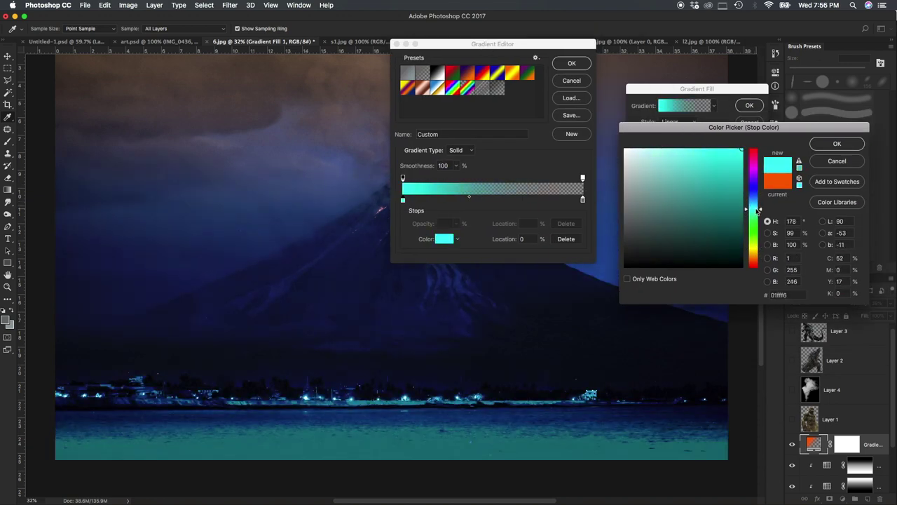
pyautogui.click(837, 143)
pyautogui.press('Return')
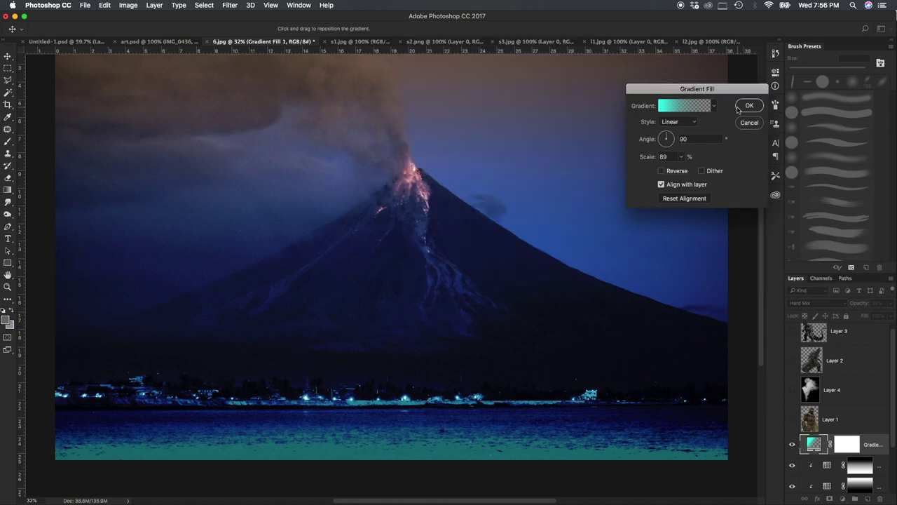
pyautogui.press('Return')
pyautogui.click(792, 360)
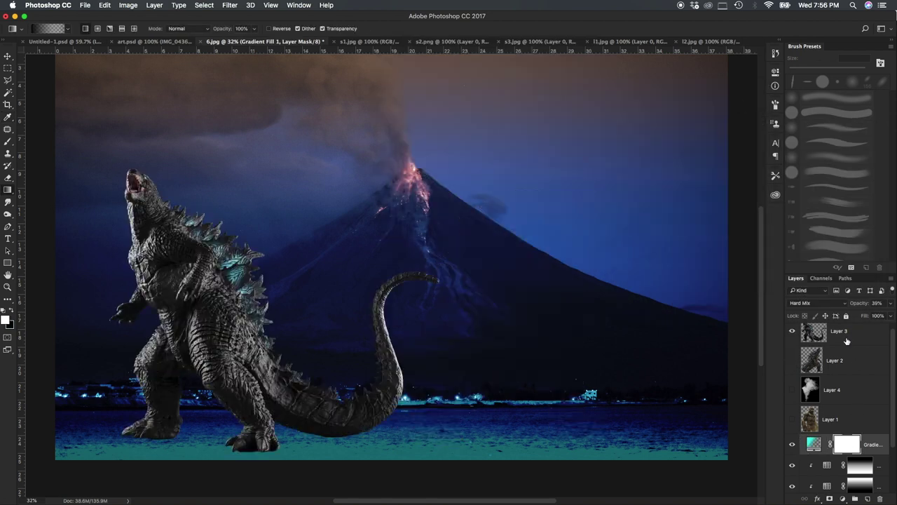
# Activate the Godzilla layer and add a layer mask to Layer 3
pyautogui.click(792, 331)
pyautogui.click(841, 332)
pyautogui.rightClick(187, 268)
pyautogui.click(240, 287)
# Rotate Godzilla horizontal, then shrink and move it down into the water
pyautogui.hotkey('ctrl', 't')
pyautogui.moveTo(516, 280); pyautogui.dragTo(416, 130)
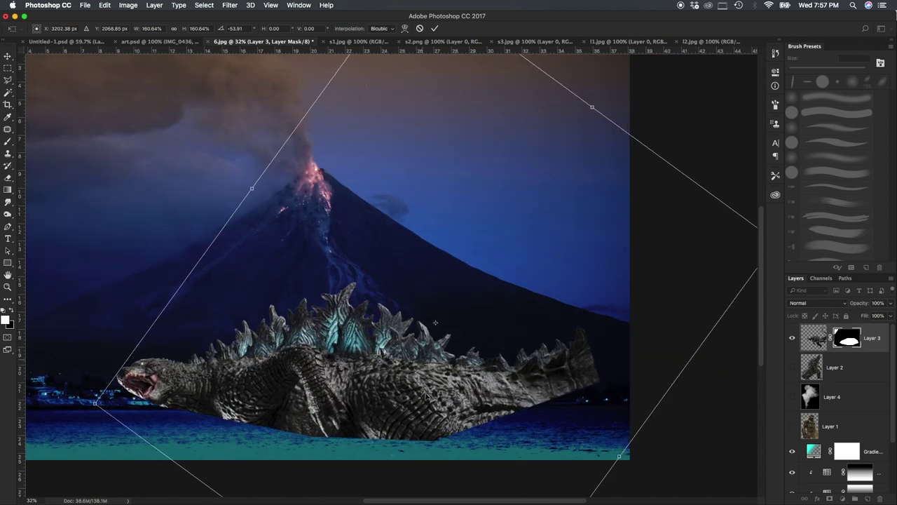
pyautogui.press('b')
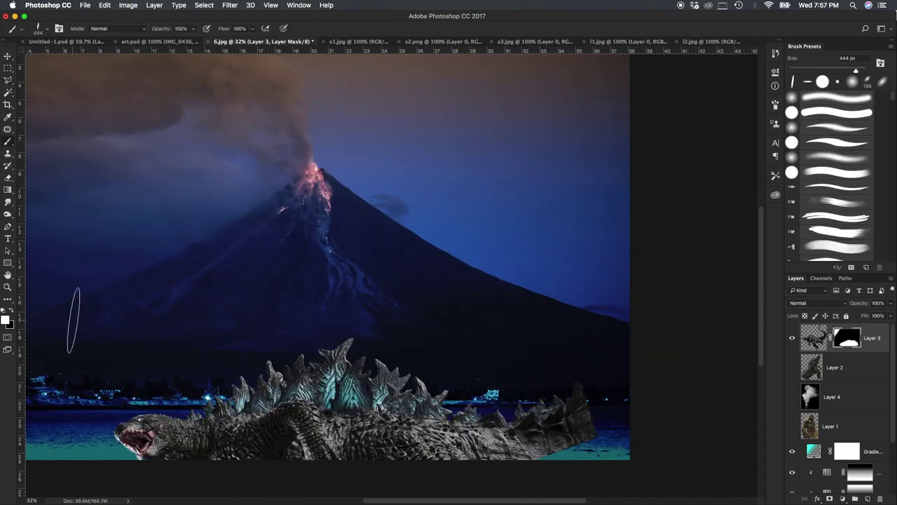
pyautogui.hotkey('ctrl', 't')
pyautogui.moveTo(382, 463); pyautogui.dragTo(412, 214)
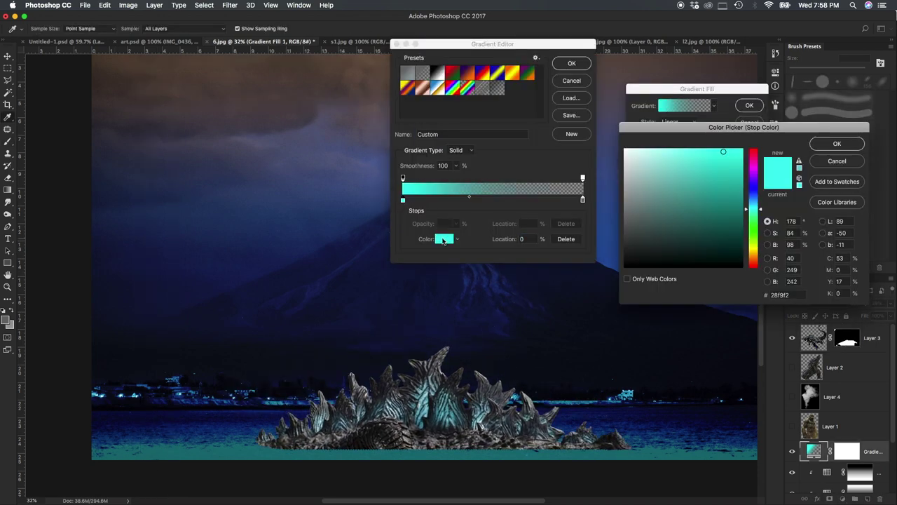
# Set the Gradient Fill to Linear Light and duplicate the cyan gradient layer
pyautogui.press('Return')
pyautogui.press('Return')
pyautogui.press('Return')
pyautogui.click(806, 303)
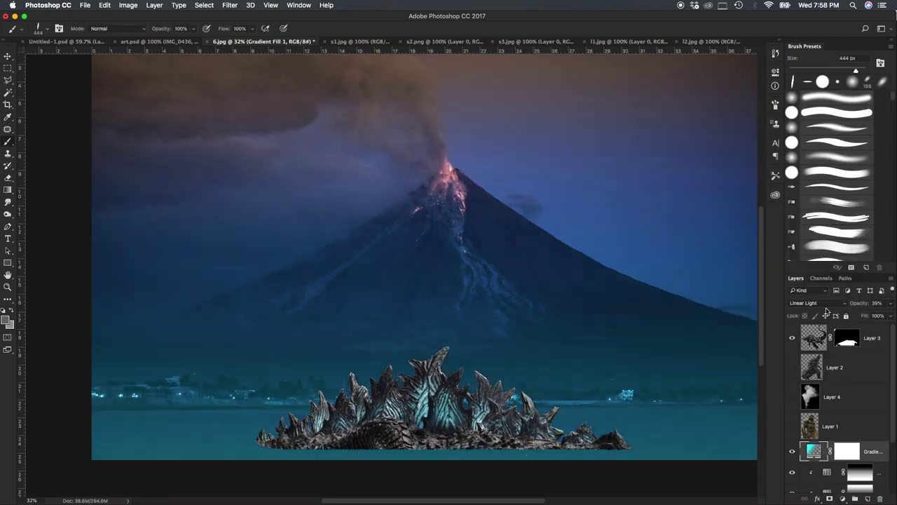
pyautogui.click(831, 304)
pyautogui.click(831, 302)
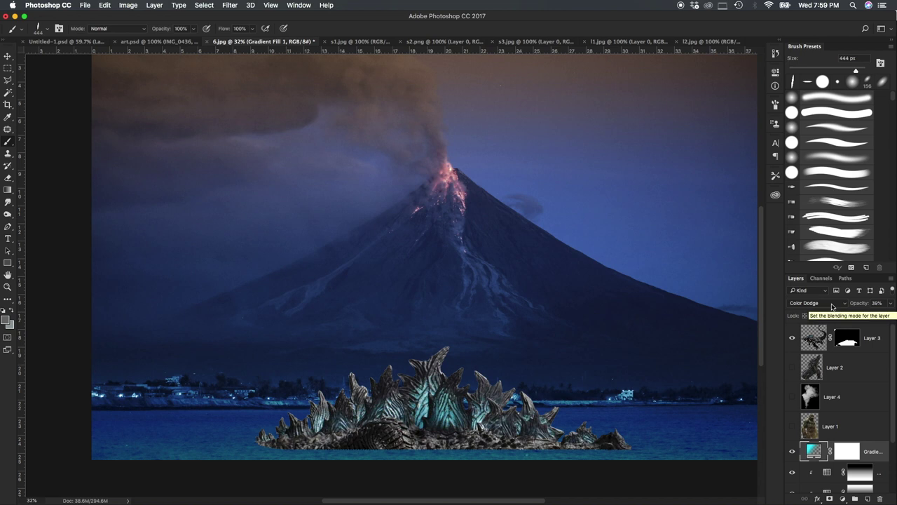
pyautogui.click(831, 293)
pyautogui.click(823, 308)
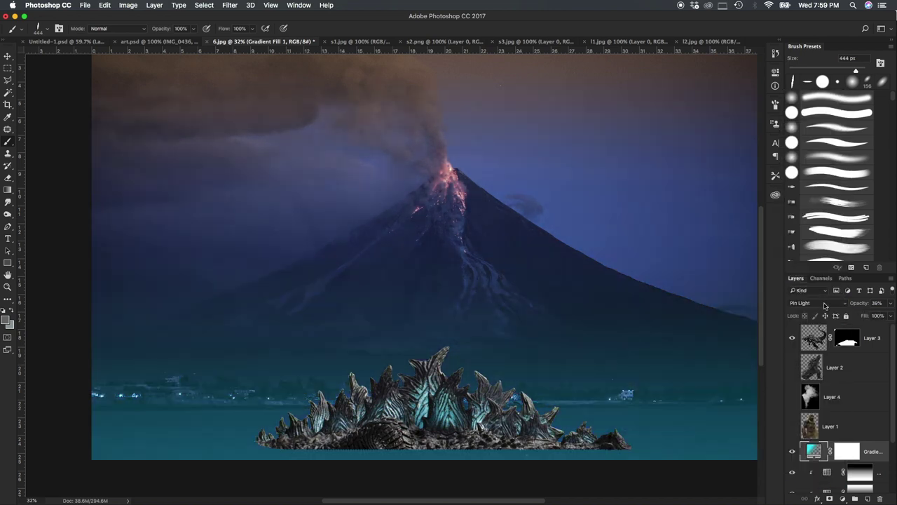
pyautogui.press('super+j')
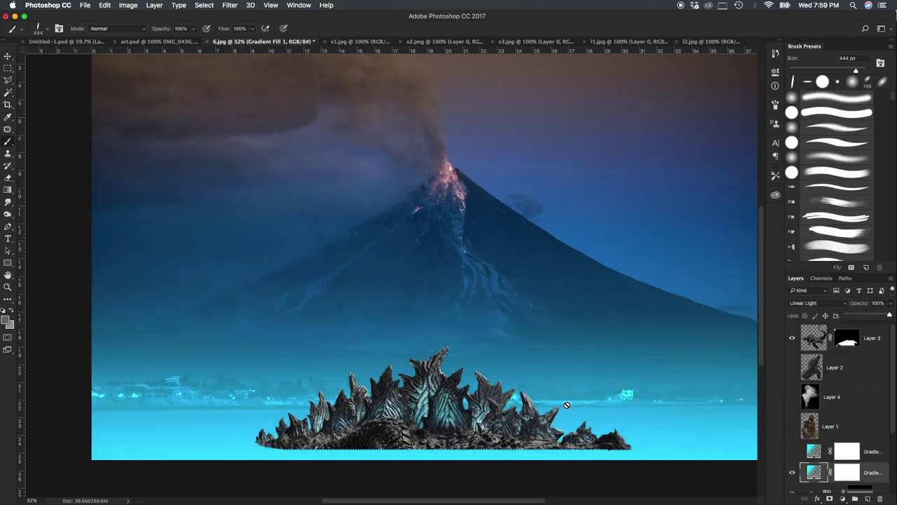
# Lasso the spines' flat base and paint it black on Layer 3's mask
pyautogui.press('l')
pyautogui.moveTo(293, 465); pyautogui.dragTo(631, 452)
pyautogui.press('b')
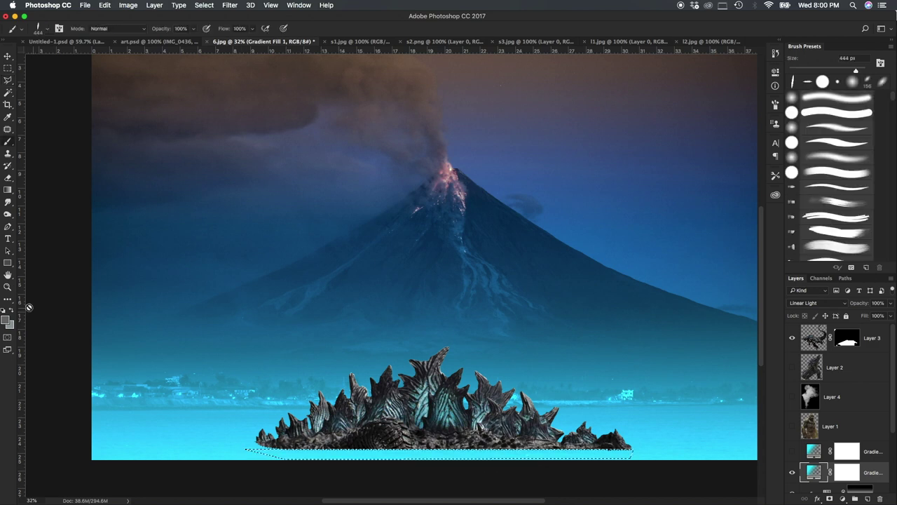
pyautogui.click(847, 337)
pyautogui.press('BackSpace')
pyautogui.press('x')
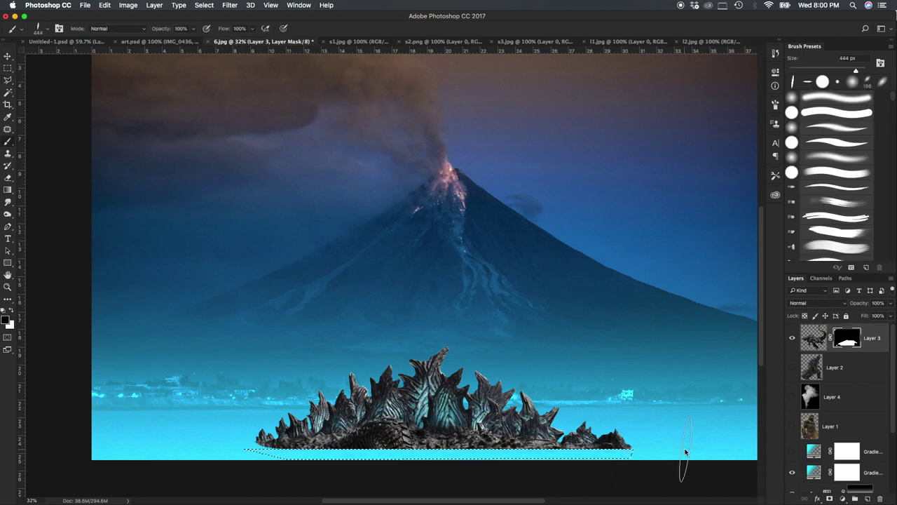
pyautogui.rightClick(319, 361)
pyautogui.press('Escape')
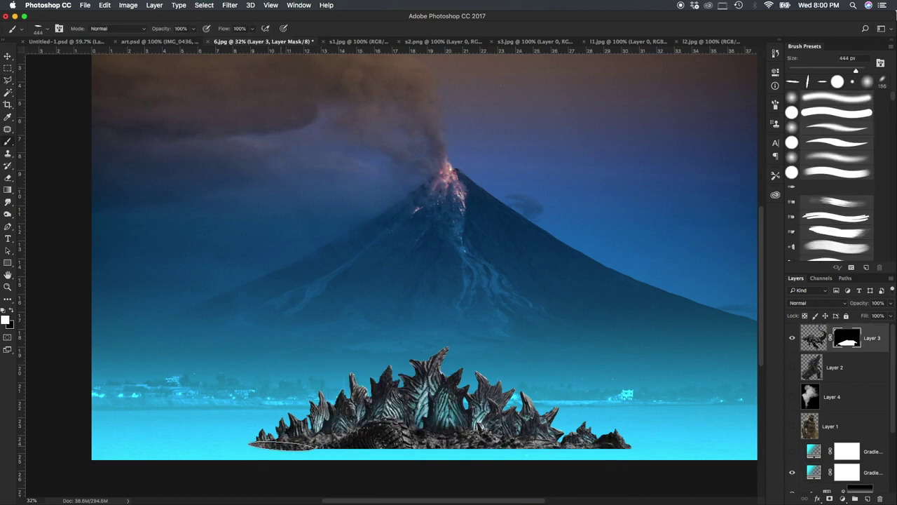
pyautogui.press('l')
pyautogui.press('b')
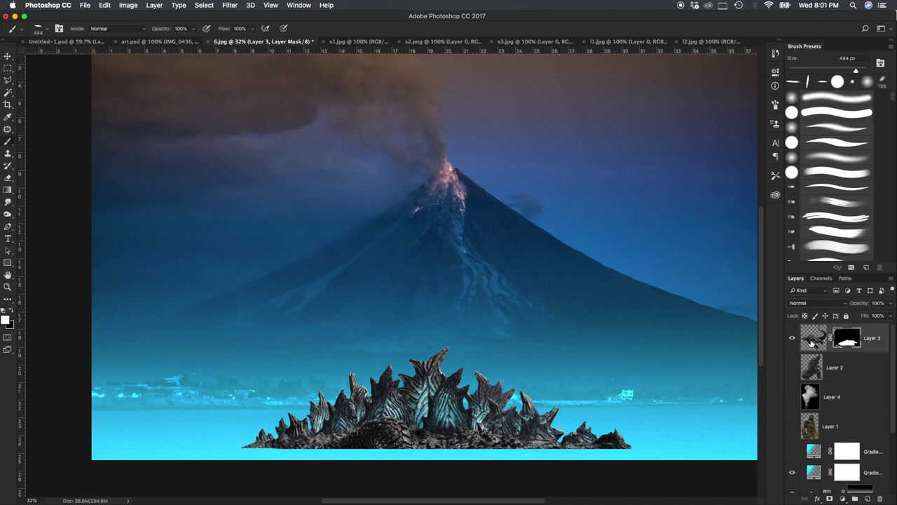
pyautogui.click(85, 5)
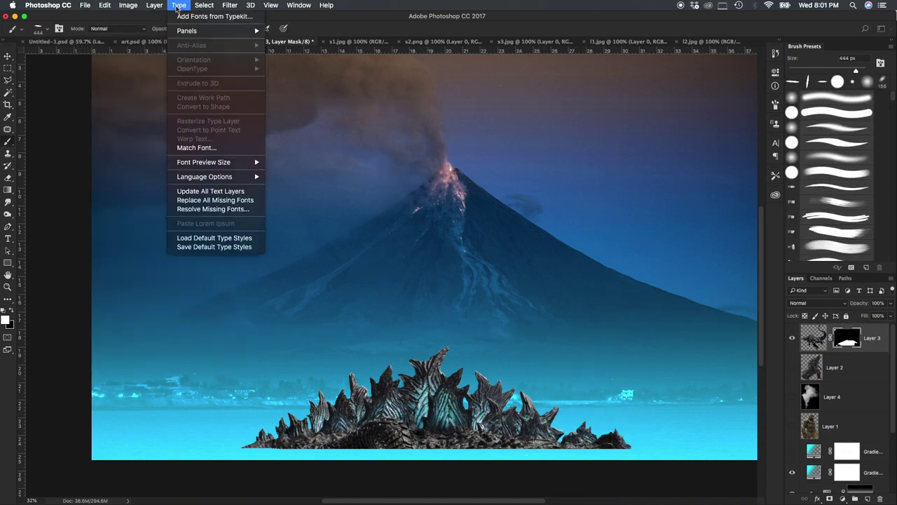
# Puppet-warp Layer 3, pinning five spine peaks and pulling them upward
pyautogui.click(119, 190)
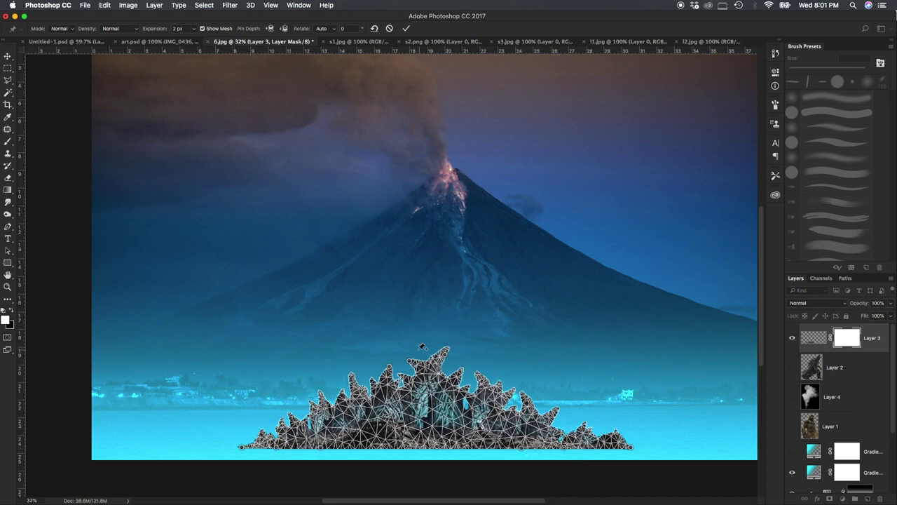
pyautogui.moveTo(408, 361)
pyautogui.mouseDown()
pyautogui.moveTo(419, 338)
pyautogui.moveTo(444, 333)
pyautogui.moveTo(385, 353)
pyautogui.mouseUp()
pyautogui.moveTo(484, 378)
pyautogui.mouseDown()
pyautogui.moveTo(494, 364)
pyautogui.moveTo(514, 376)
pyautogui.mouseUp()
pyautogui.moveTo(351, 379); pyautogui.dragTo(344, 370)
pyautogui.moveTo(308, 405); pyautogui.dragTo(303, 400)
pyautogui.moveTo(539, 403); pyautogui.dragTo(537, 393)
pyautogui.press('Return')
# Lasso a selection along the creature's base
pyautogui.press('b')
pyautogui.press('l')
pyautogui.moveTo(242, 445); pyautogui.dragTo(669, 449)
pyautogui.press('b')
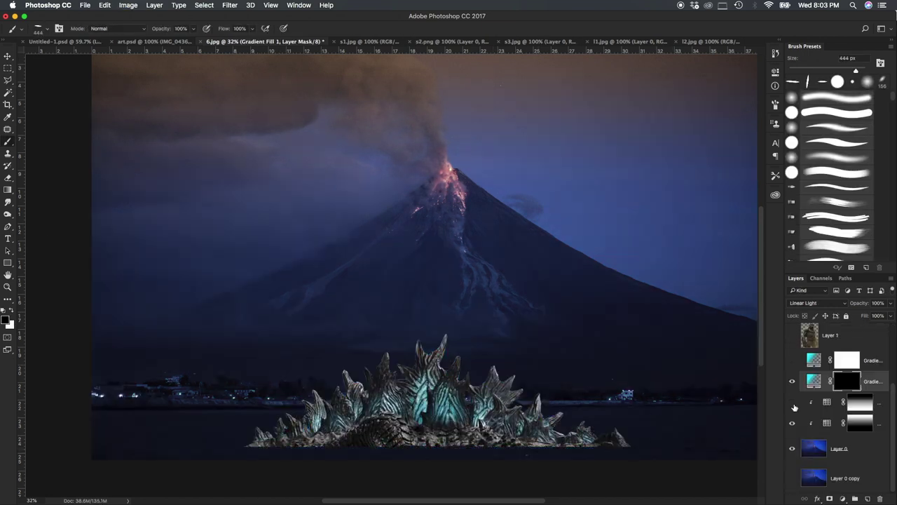
# Paint a teal glow across the water strip and left of the creature
pyautogui.press('Up')
pyautogui.click(817, 303)
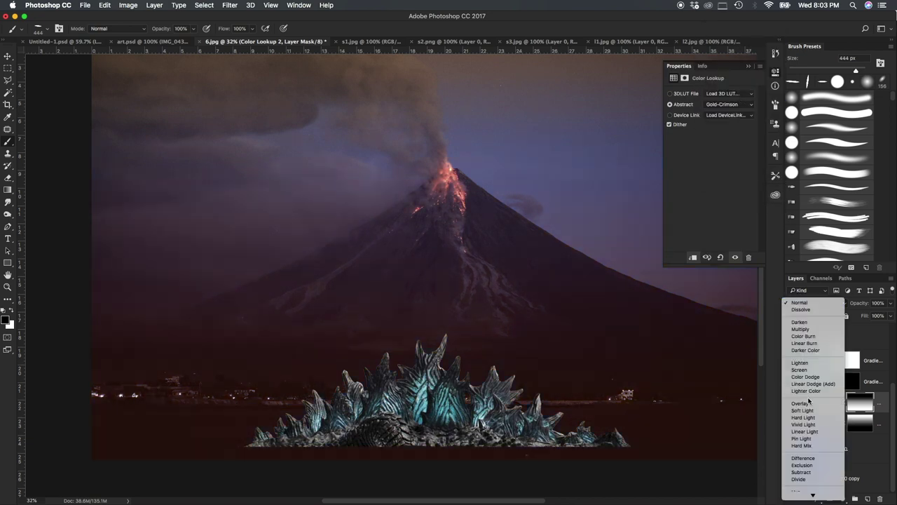
pyautogui.click(809, 313)
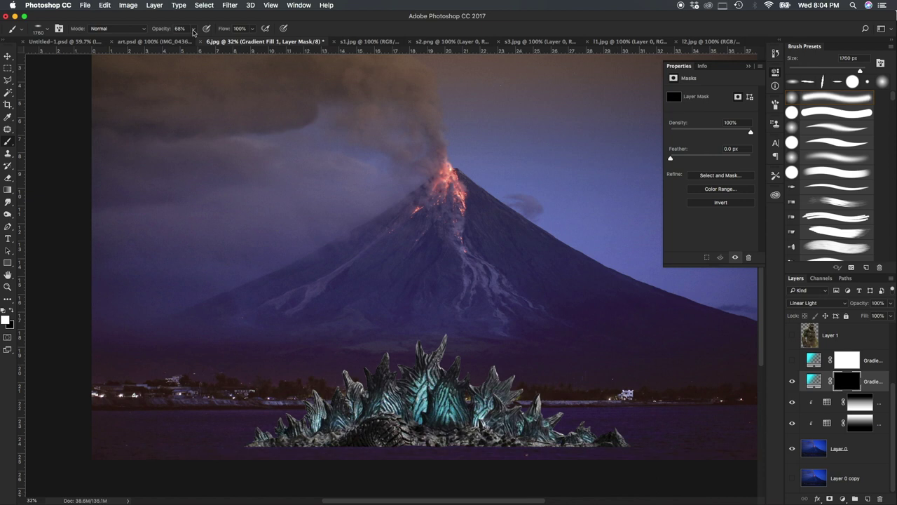
pyautogui.moveTo(243, 449); pyautogui.dragTo(540, 471)
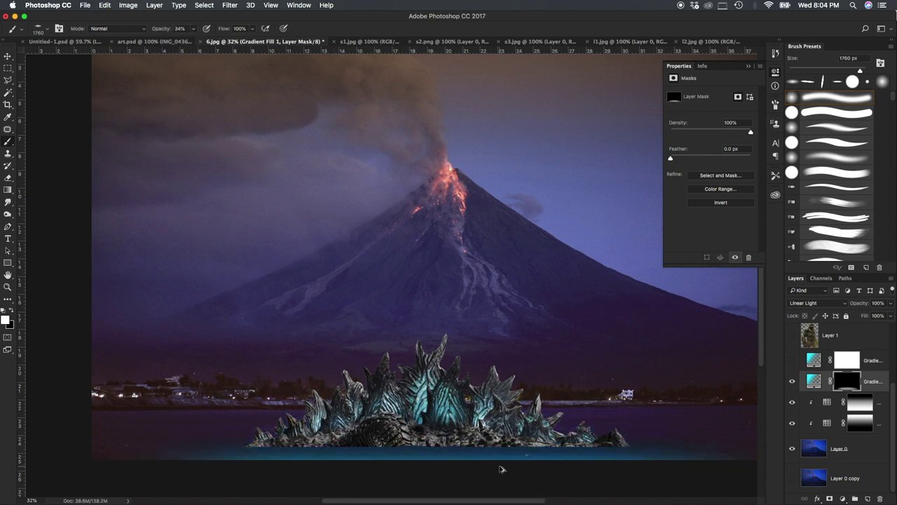
pyautogui.moveTo(334, 442); pyautogui.dragTo(729, 449)
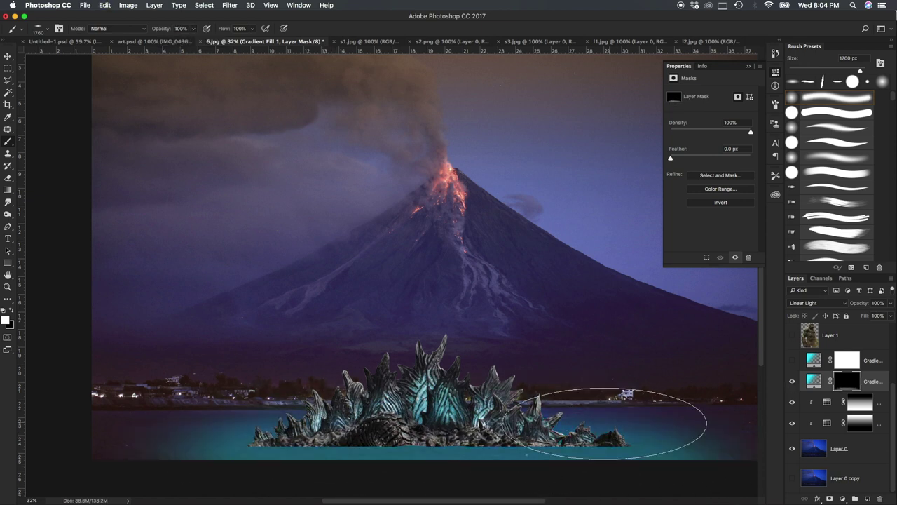
pyautogui.moveTo(305, 400); pyautogui.dragTo(274, 341)
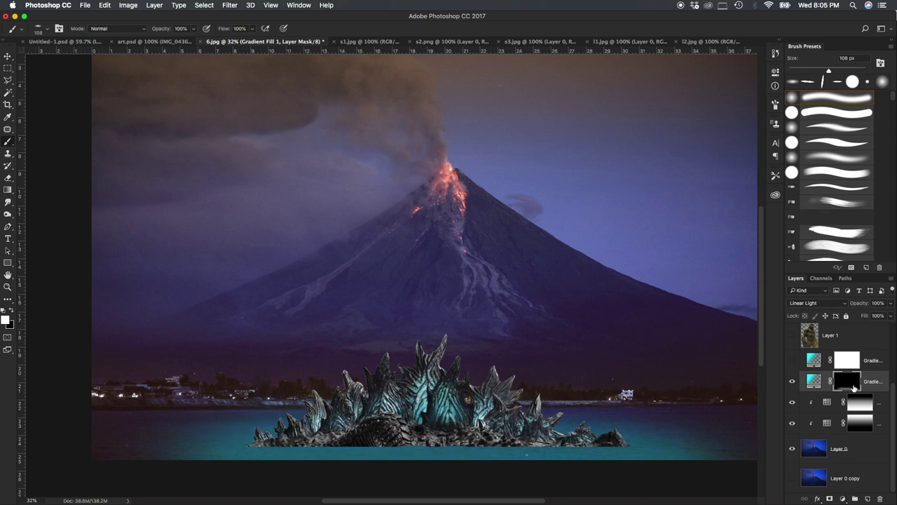
# Add a bright blue Solid Color fill layer blended as Color Dodge
pyautogui.click(842, 498)
pyautogui.click(781, 319)
pyautogui.click(829, 144)
pyautogui.doubleClick(813, 400)
pyautogui.click(837, 145)
pyautogui.click(816, 302)
pyautogui.click(827, 311)
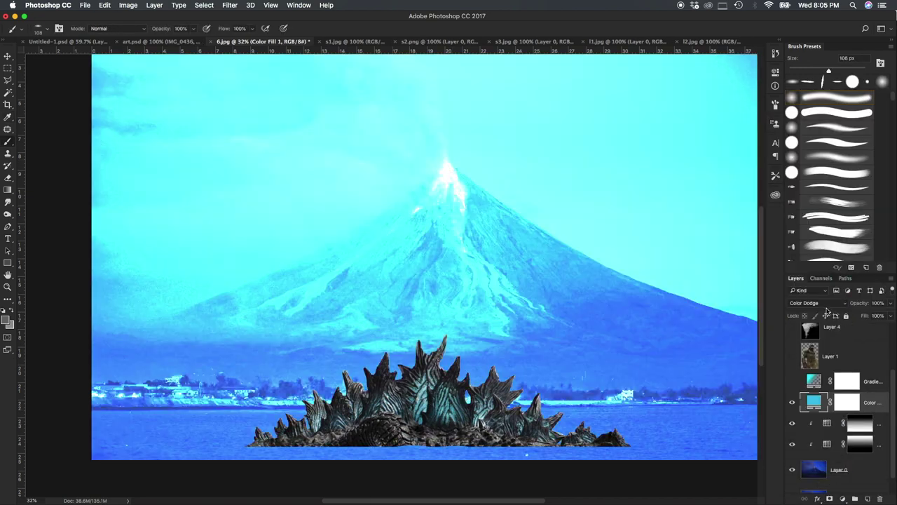
pyautogui.click(827, 310)
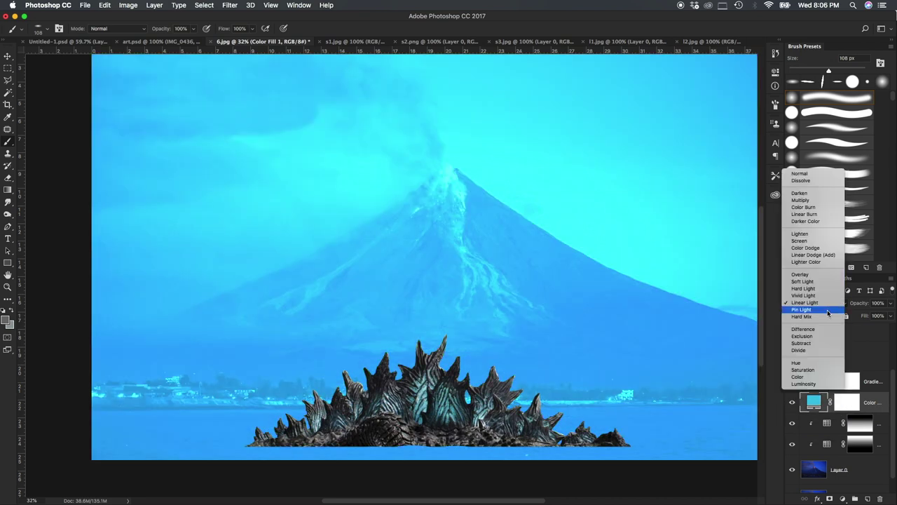
pyautogui.click(805, 255)
# Paint the blue fill into the lower water with a 1400 px brush
pyautogui.click(816, 302)
pyautogui.rightClick(304, 351)
pyautogui.moveTo(336, 364); pyautogui.dragTo(393, 364)
pyautogui.moveTo(210, 438); pyautogui.dragTo(641, 452)
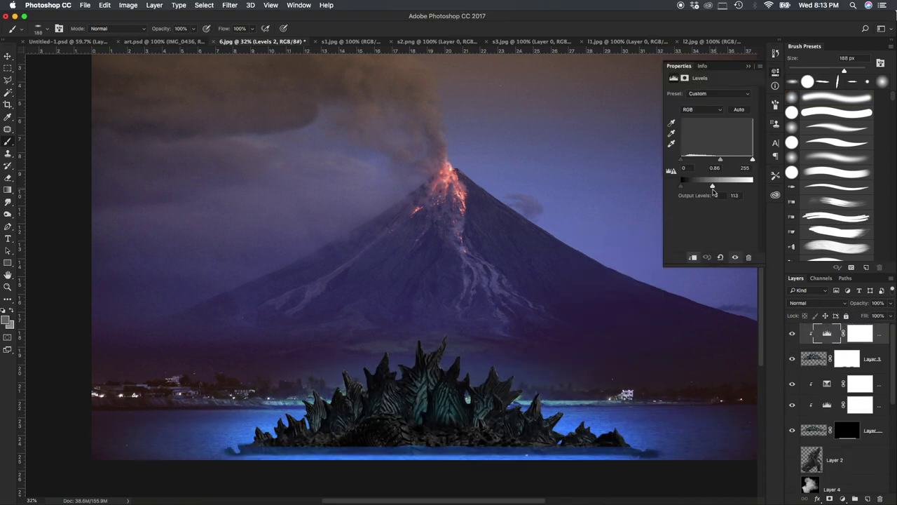
# Add a cyan-blue Solid Color fill layer above Layer 3
pyautogui.click(847, 430)
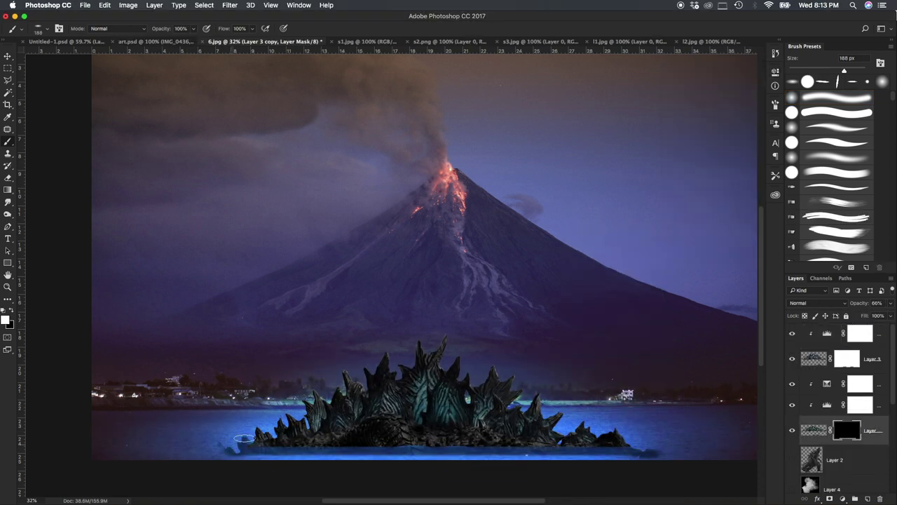
pyautogui.click(813, 358)
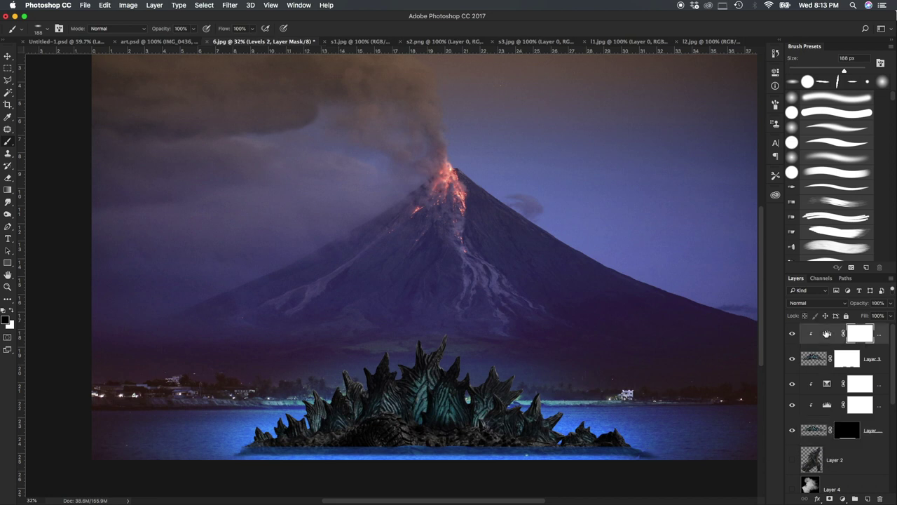
pyautogui.click(843, 499)
pyautogui.click(805, 317)
pyautogui.click(711, 156)
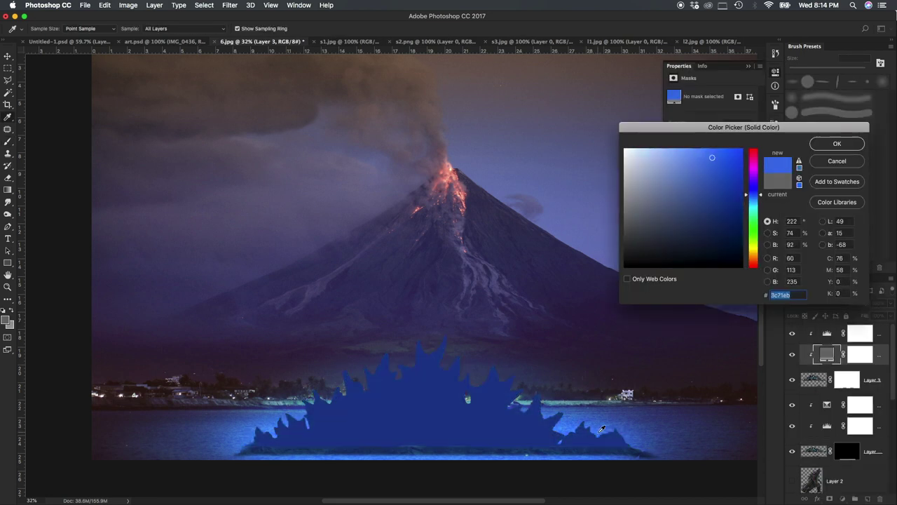
pyautogui.moveTo(753, 190); pyautogui.dragTo(750, 200)
pyautogui.click(836, 143)
# Set the fill to Hard Light and darken its colour to teal
pyautogui.click(816, 302)
pyautogui.click(813, 296)
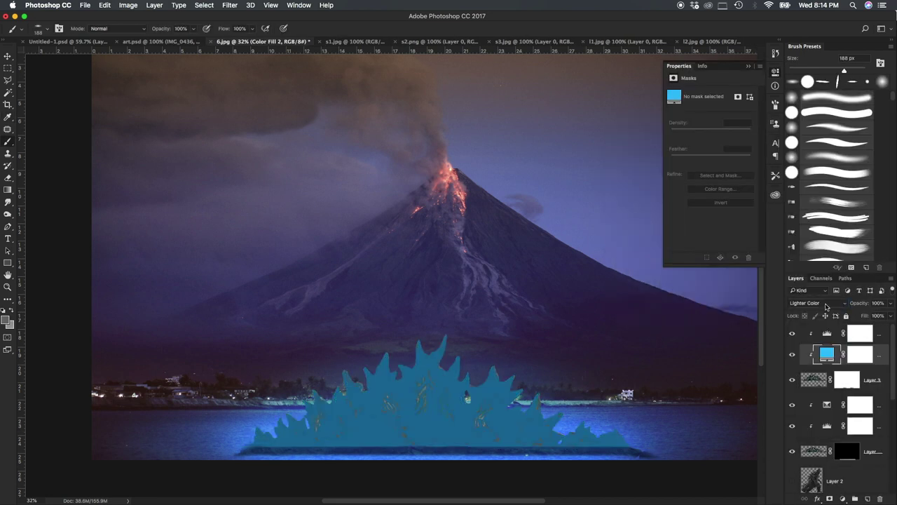
pyautogui.click(811, 296)
pyautogui.doubleClick(827, 354)
pyautogui.click(704, 186)
# Fill Color Fill 2's mask with black to hide the teal fill
pyautogui.press('Return')
pyautogui.press('b')
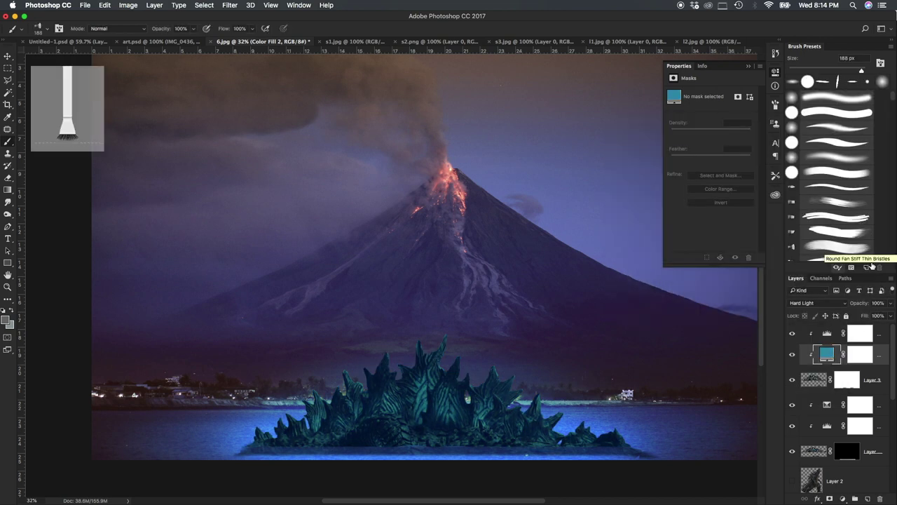
pyautogui.click(848, 350)
pyautogui.press('d')
pyautogui.hotkey('ctrl', 'i')
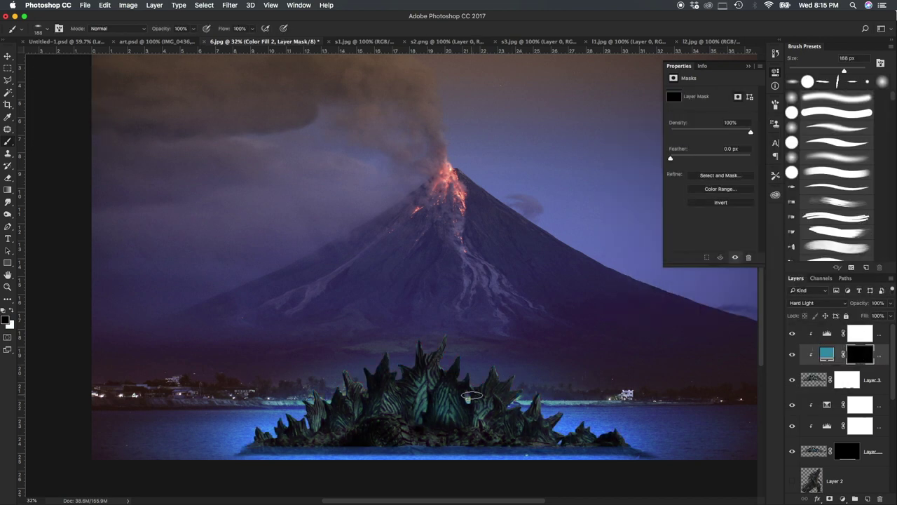
pyautogui.hotkey('ctrl', 'z')
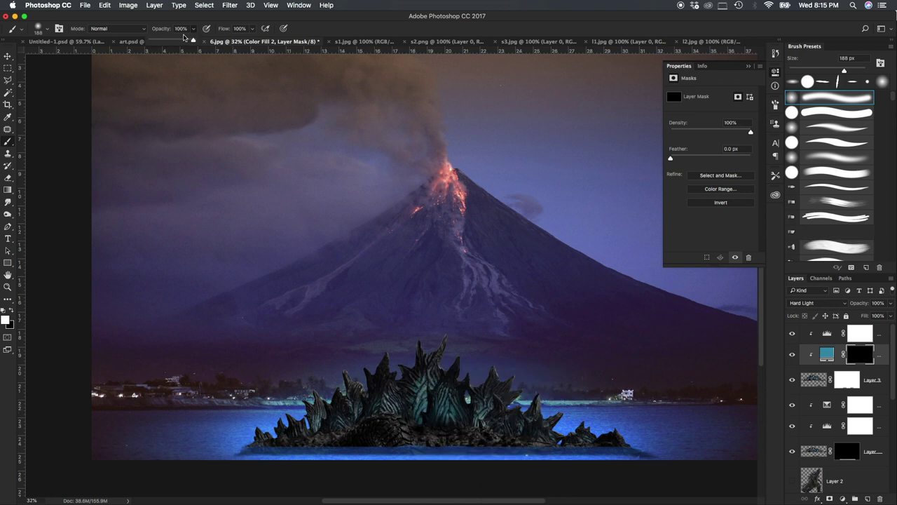
# Add a cyan Solid Color fill layer blended as Vivid Light
pyautogui.click(843, 498)
pyautogui.click(830, 321)
pyautogui.click(835, 144)
pyautogui.click(816, 303)
pyautogui.click(815, 337)
pyautogui.click(817, 303)
pyautogui.click(804, 372)
pyautogui.click(825, 302)
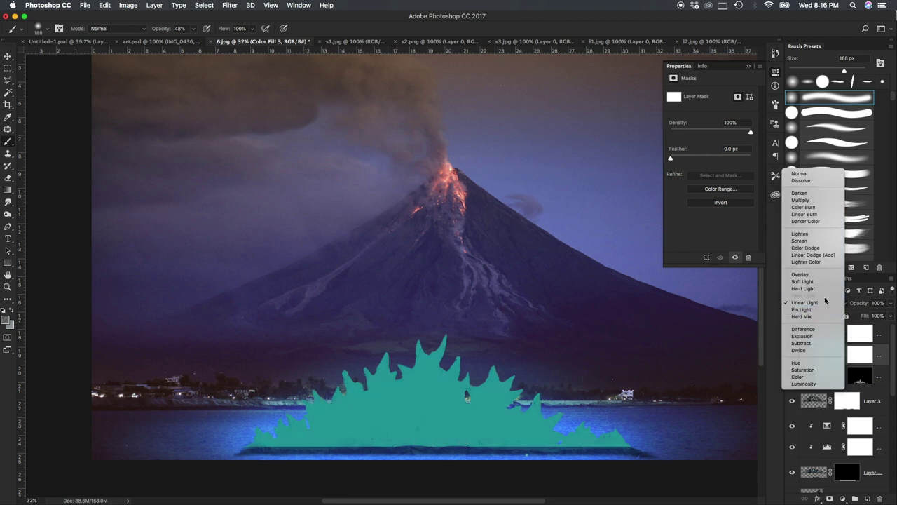
# Invert the fill's mask and size the brush to 153 px for painting the spines
pyautogui.hotkey('ctrl', 'i')
pyautogui.rightClick(467, 362)
pyautogui.press('Return')
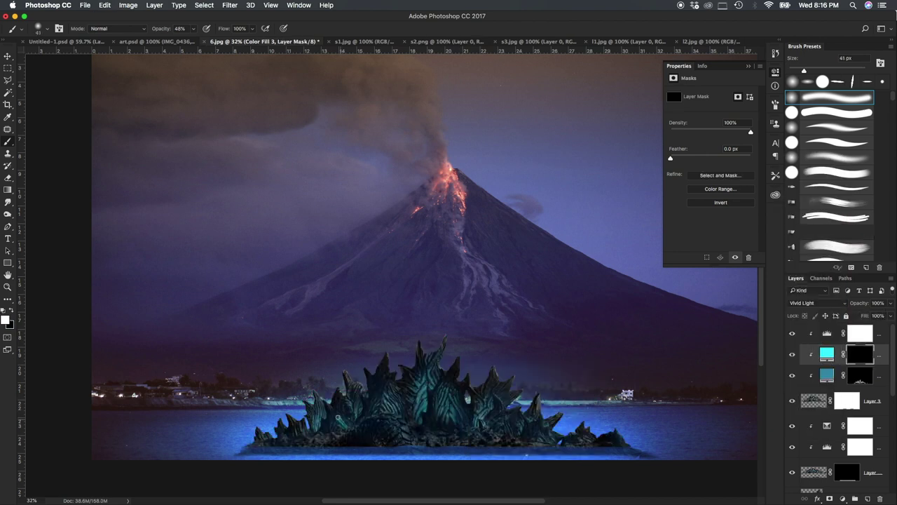
pyautogui.rightClick(343, 426)
pyautogui.write('153')
pyautogui.press('Return')
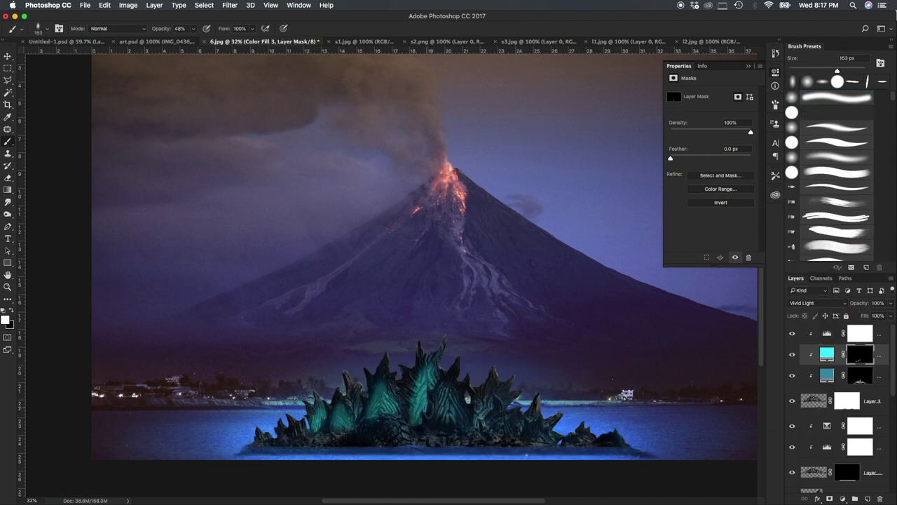
pyautogui.press('x')
pyautogui.rightClick(439, 422)
pyautogui.press('Escape')
# Set brush opacity to 17% and add a light Solid Color fill layer
pyautogui.press('1')
pyautogui.press('7')
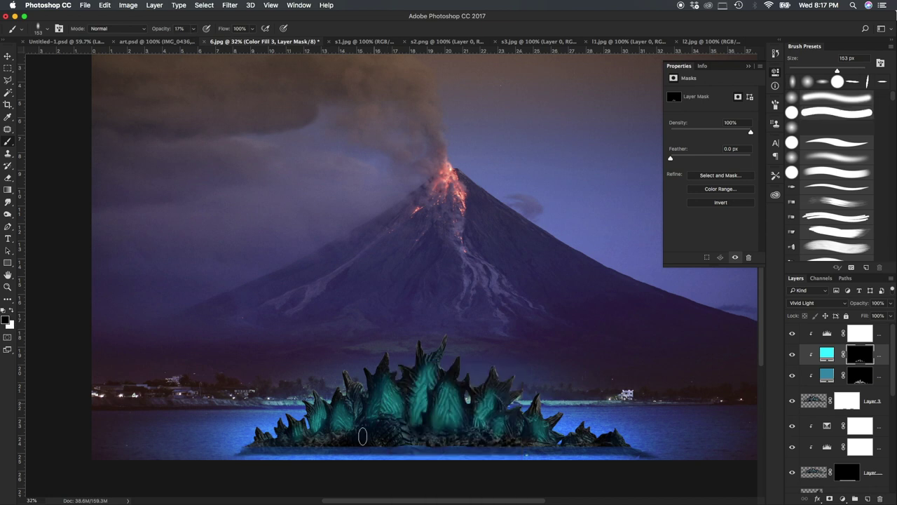
pyautogui.click(842, 499)
pyautogui.click(838, 319)
pyautogui.click(634, 161)
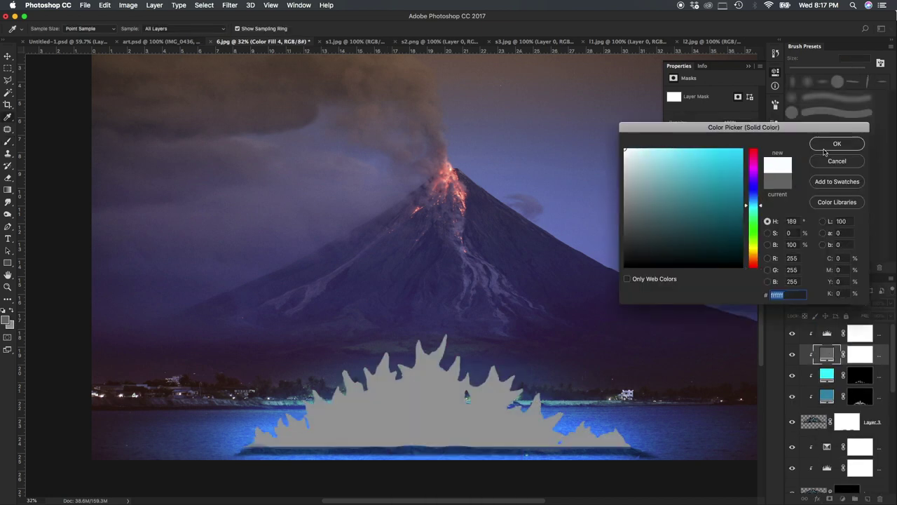
pyautogui.click(832, 144)
# Blend the new fill as Color Dodge and make its colour light cyan
pyautogui.click(816, 303)
pyautogui.click(803, 397)
pyautogui.click(817, 302)
pyautogui.click(829, 306)
pyautogui.click(803, 253)
pyautogui.doubleClick(827, 354)
pyautogui.click(653, 149)
# Invert the fill's mask and set the brush to 52 px at 42% opacity
pyautogui.click(836, 143)
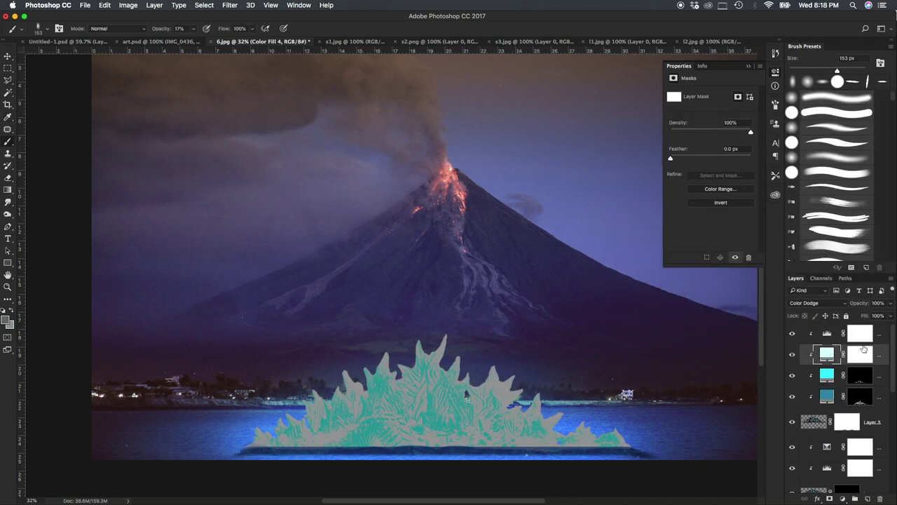
pyautogui.click(860, 353)
pyautogui.hotkey('ctrl', 'i')
pyautogui.press('b')
pyautogui.rightClick(417, 362)
pyautogui.press('Escape')
pyautogui.press('4')
pyautogui.press('2')
# Review the Color Fill 4 and Color Fill 3 colours unchanged, then select Layer 3
pyautogui.doubleClick(827, 352)
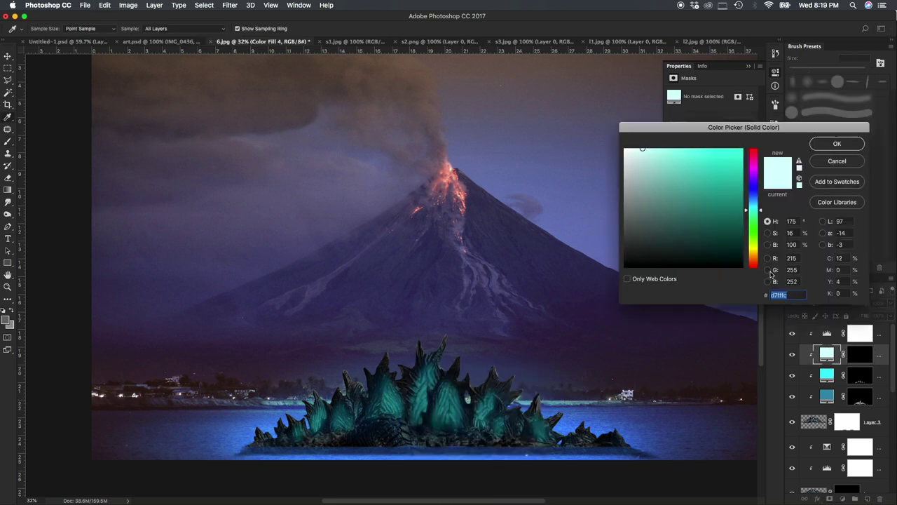
pyautogui.click(837, 161)
pyautogui.doubleClick(827, 375)
pyautogui.click(836, 161)
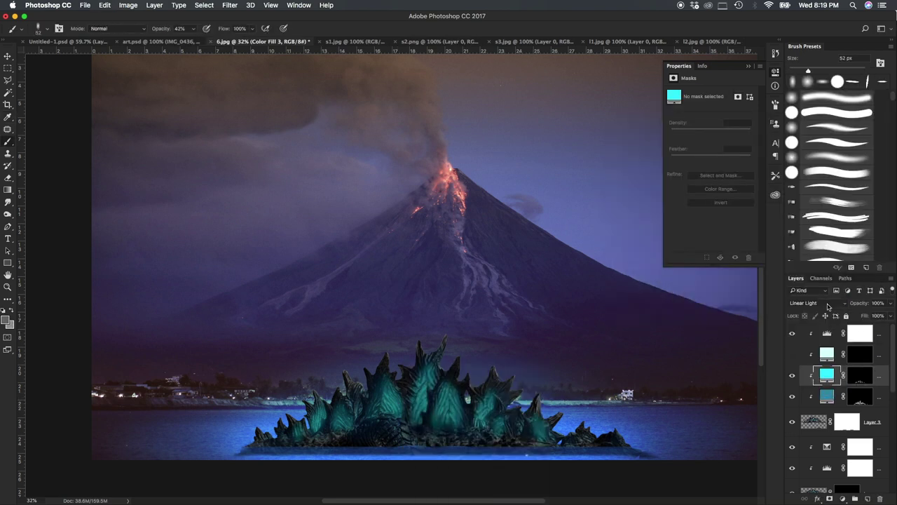
pyautogui.click(843, 424)
pyautogui.click(843, 498)
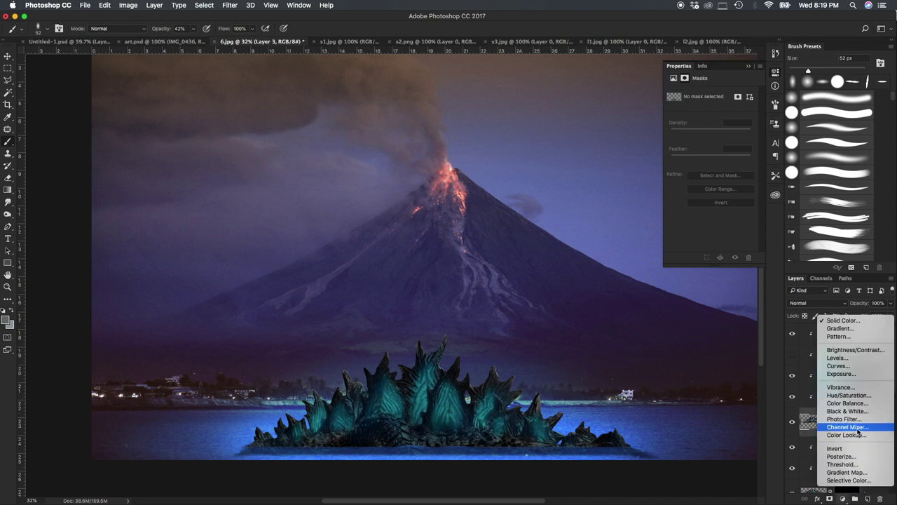
# Add a Hue/Saturation layer shifting hue and boosting saturation, with an inverted mask
pyautogui.click(866, 396)
pyautogui.moveTo(712, 127)
pyautogui.mouseDown()
pyautogui.moveTo(728, 127)
pyautogui.moveTo(740, 145)
pyautogui.moveTo(708, 162)
pyautogui.moveTo(733, 126)
pyautogui.moveTo(699, 129)
pyautogui.mouseUp()
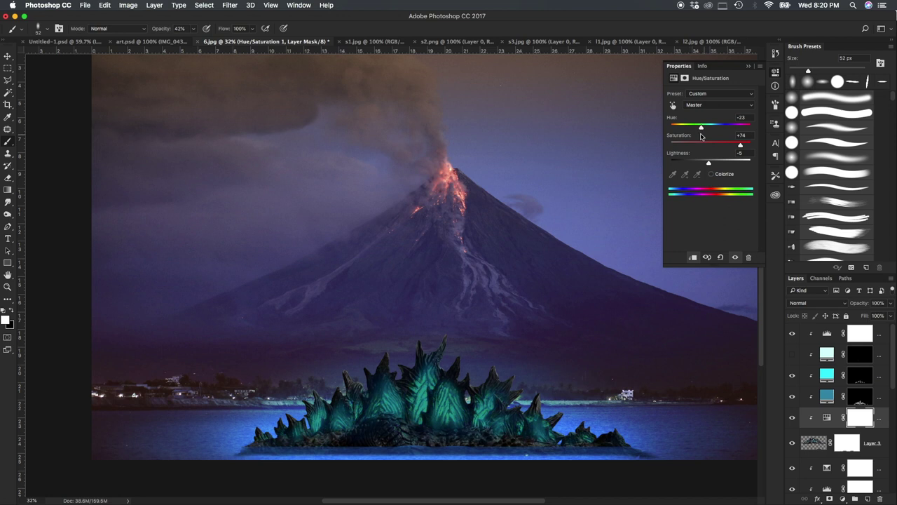
pyautogui.click(774, 71)
pyautogui.hotkey('ctrl', 'i')
pyautogui.press('0')
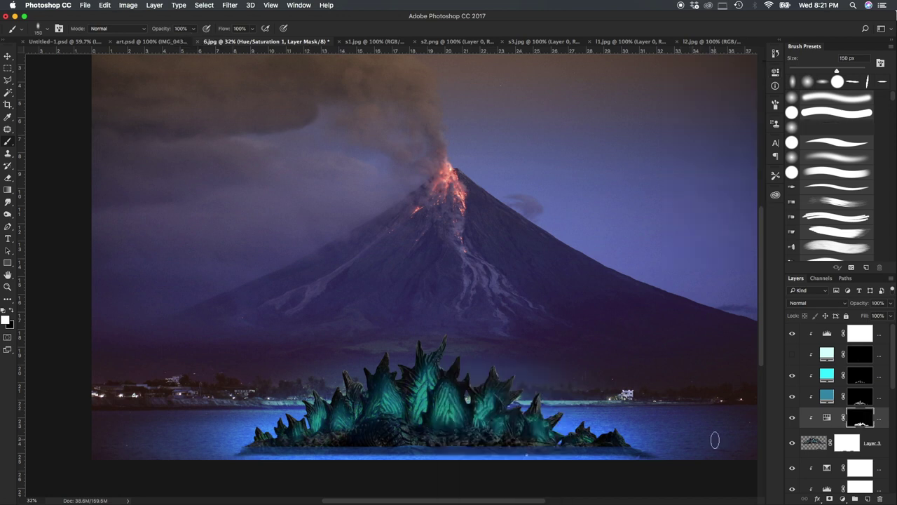
# Add a second, blue-colorized Hue/Saturation layer above Color Fill 3, masked black
pyautogui.click(828, 375)
pyautogui.click(819, 440)
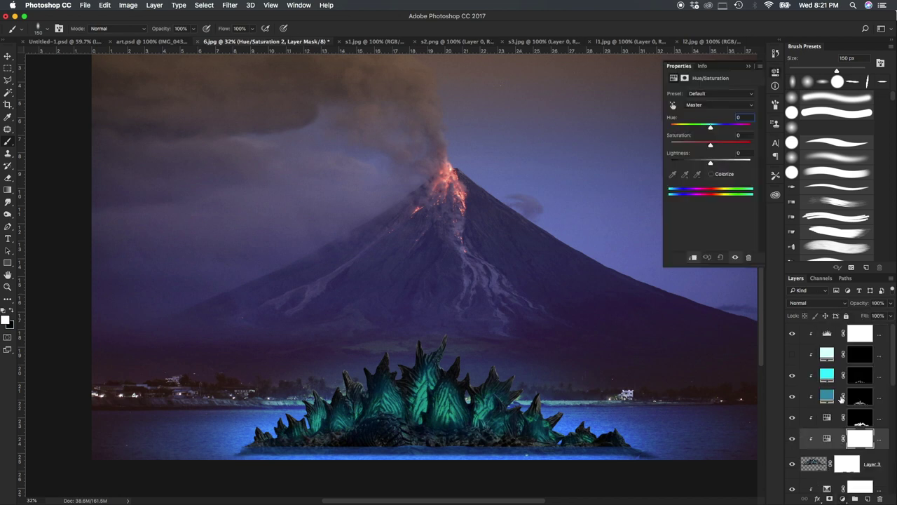
pyautogui.click(711, 174)
pyautogui.moveTo(710, 127); pyautogui.dragTo(720, 127)
pyautogui.click(748, 66)
pyautogui.press('super+i')
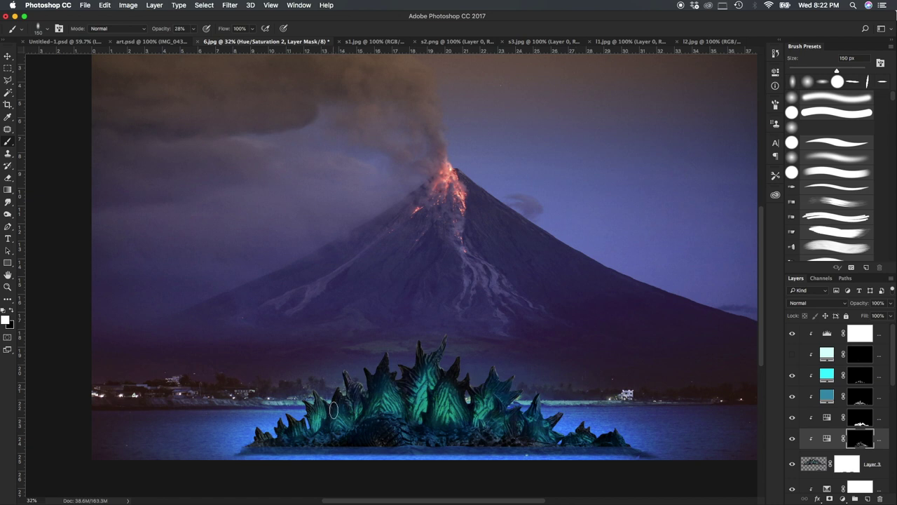
# Fine-tune the hue of the first Hue/Saturation adjustment
pyautogui.doubleClick(827, 417)
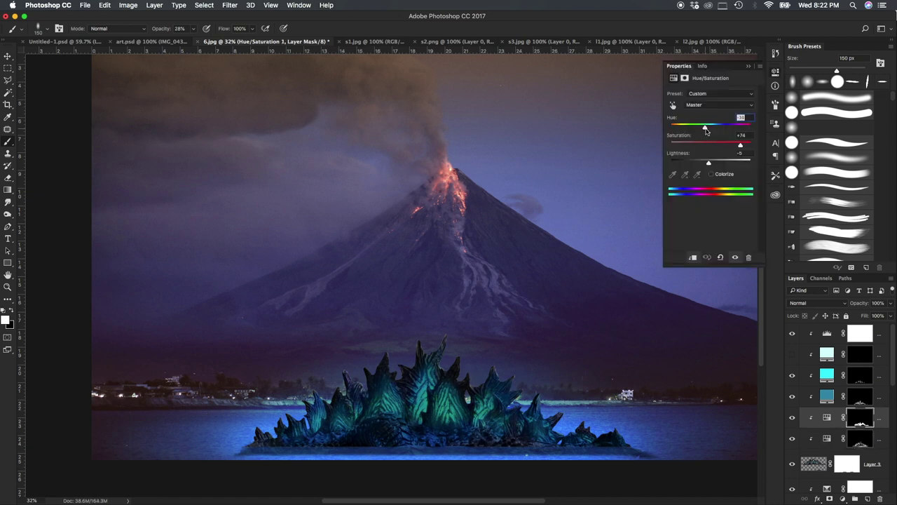
pyautogui.moveTo(708, 163); pyautogui.dragTo(714, 162)
pyautogui.scroll(1, 849, 436)
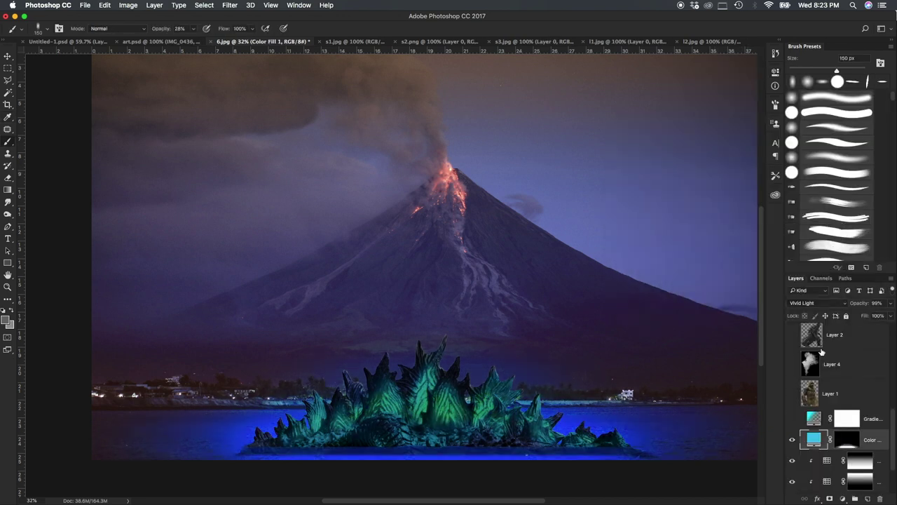
# Fine-tune the cyan hue of Color Fill 1 and the gradient fill
pyautogui.doubleClick(814, 439)
pyautogui.click(834, 145)
pyautogui.press('b')
pyautogui.rightClick(571, 363)
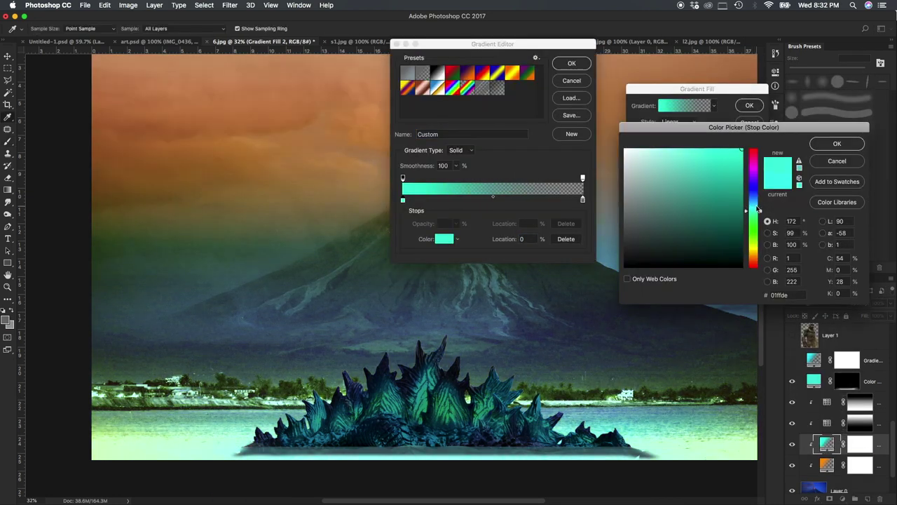
pyautogui.moveTo(757, 209); pyautogui.dragTo(760, 212)
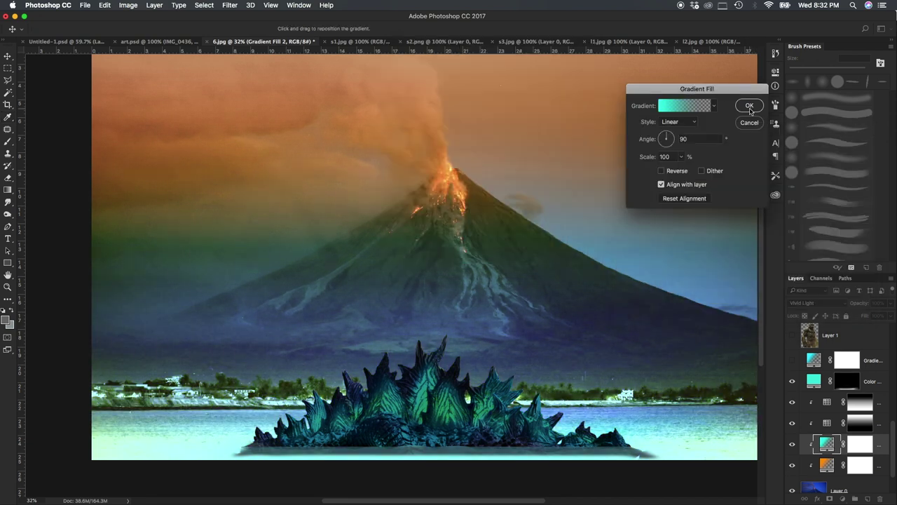
pyautogui.press('Delete')
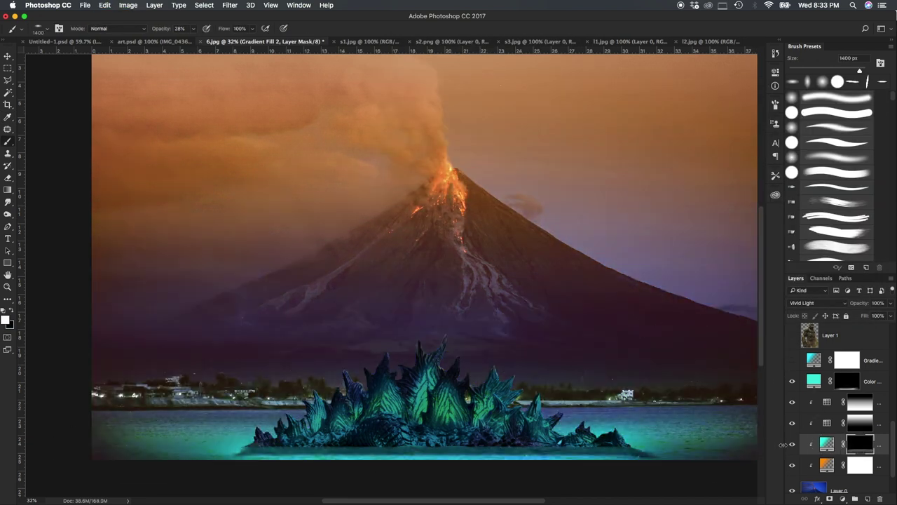
pyautogui.moveTo(792, 380); pyautogui.dragTo(790, 404)
# Set Color Lookup 2 to Soft Light, hide the orange sky tint, and open Levels 2
pyautogui.click(827, 382)
pyautogui.click(817, 302)
pyautogui.click(806, 330)
pyautogui.click(818, 302)
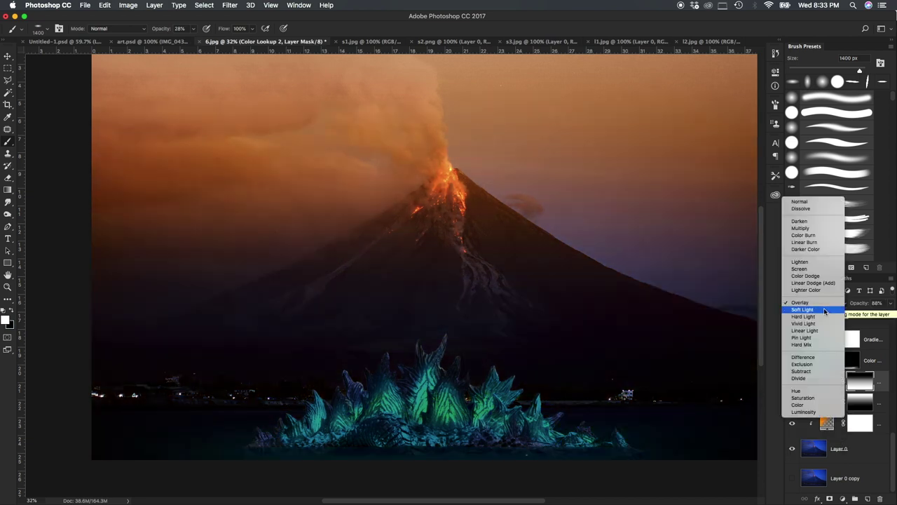
pyautogui.click(825, 311)
pyautogui.click(793, 424)
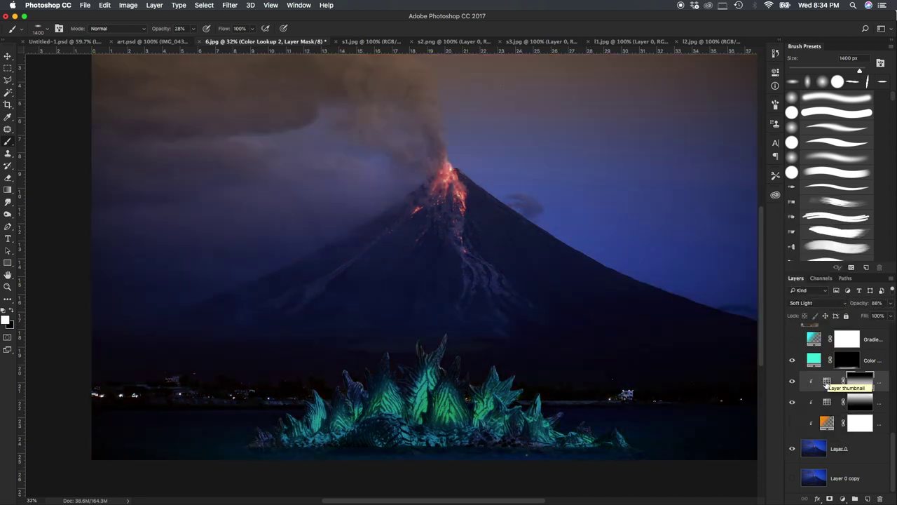
pyautogui.doubleClick(826, 383)
pyautogui.scroll(5, 834, 392)
pyautogui.click(830, 333)
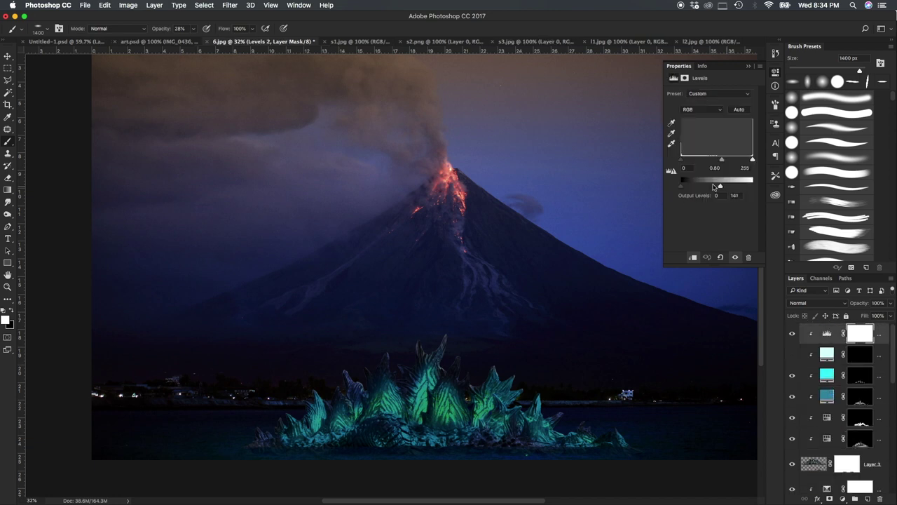
# Lower the Levels 2 output and paint black over the spines with a ~200 px brush
pyautogui.moveTo(713, 187); pyautogui.dragTo(695, 188)
pyautogui.rightClick(341, 275)
pyautogui.moveTo(449, 283); pyautogui.dragTo(419, 283)
pyautogui.press('Return')
pyautogui.press('x')
pyautogui.moveTo(456, 421); pyautogui.dragTo(325, 425)
# Paint more black across the spines on the Levels 2 mask with a ~188 px brush
pyautogui.rightClick(537, 426)
pyautogui.moveTo(669, 379); pyautogui.dragTo(664, 380)
pyautogui.press('Return')
pyautogui.moveTo(519, 419); pyautogui.dragTo(438, 421)
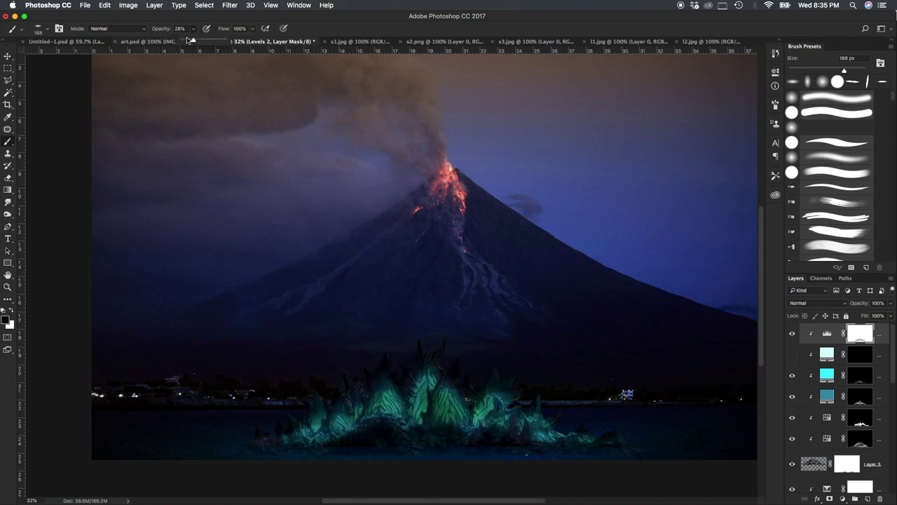
pyautogui.moveTo(322, 411); pyautogui.dragTo(516, 430)
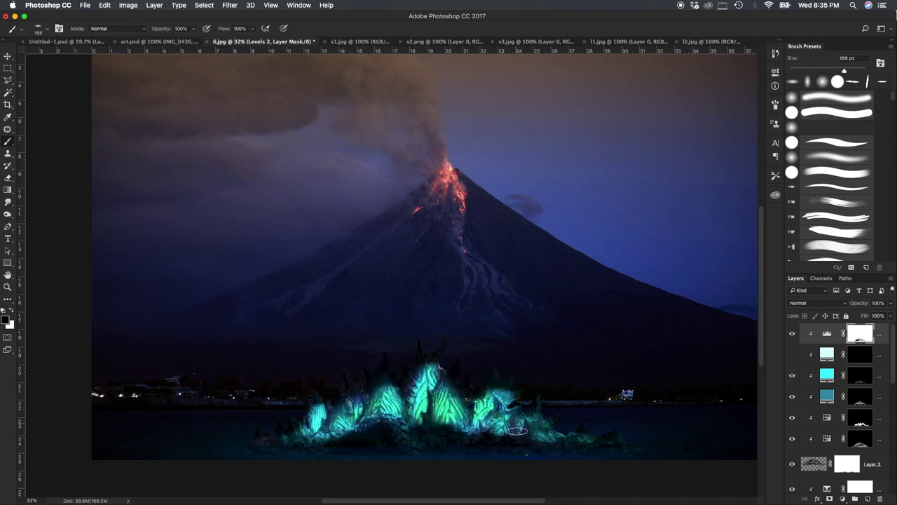
# Drop the brush to 87 px at lower opacity, inspect the spines zoomed in, then fit on screen
pyautogui.rightClick(383, 423)
pyautogui.moveTo(421, 384); pyautogui.dragTo(406, 384)
pyautogui.press('Return')
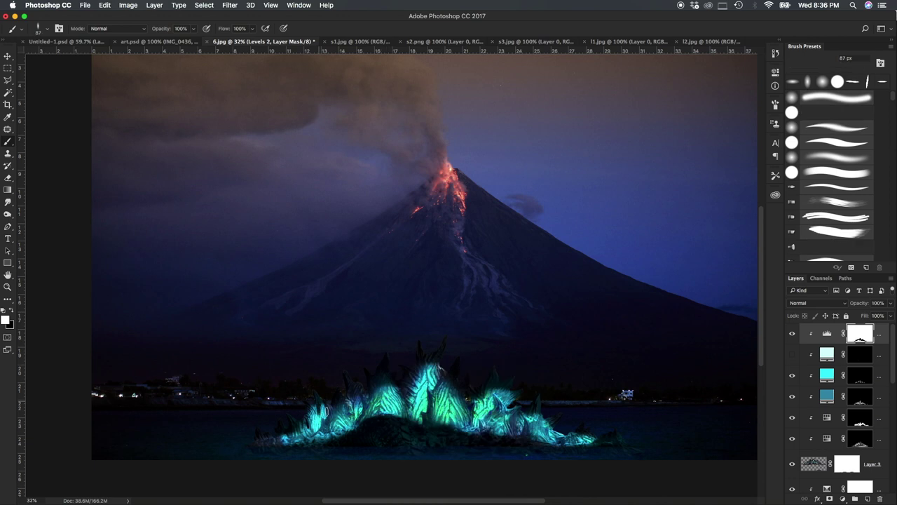
pyautogui.rightClick(350, 423)
pyautogui.press('Return')
pyautogui.press('5')
pyautogui.press('9')
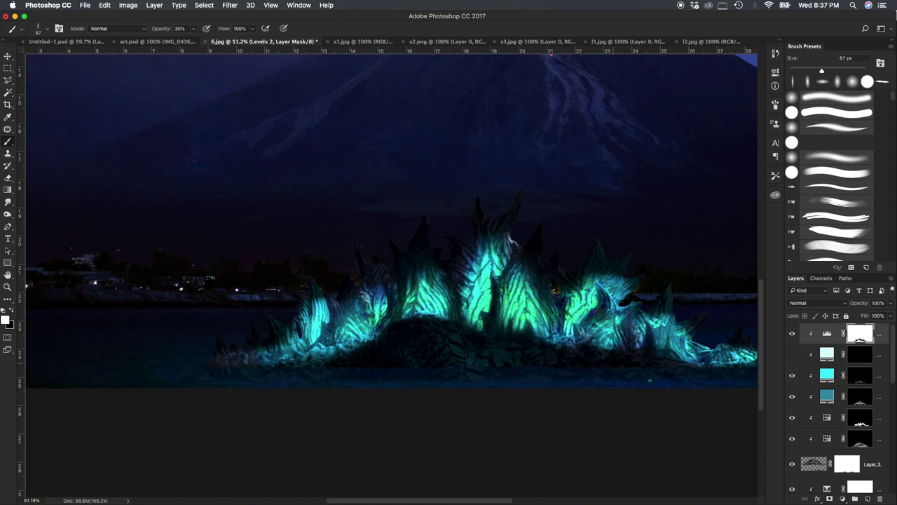
pyautogui.hscroll(5, 392, 218)
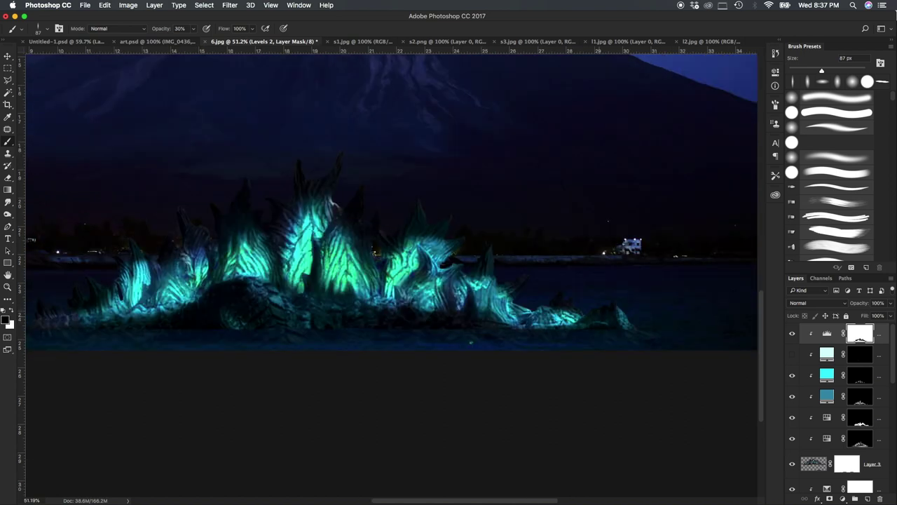
pyautogui.hotkey('ctrl', '0')
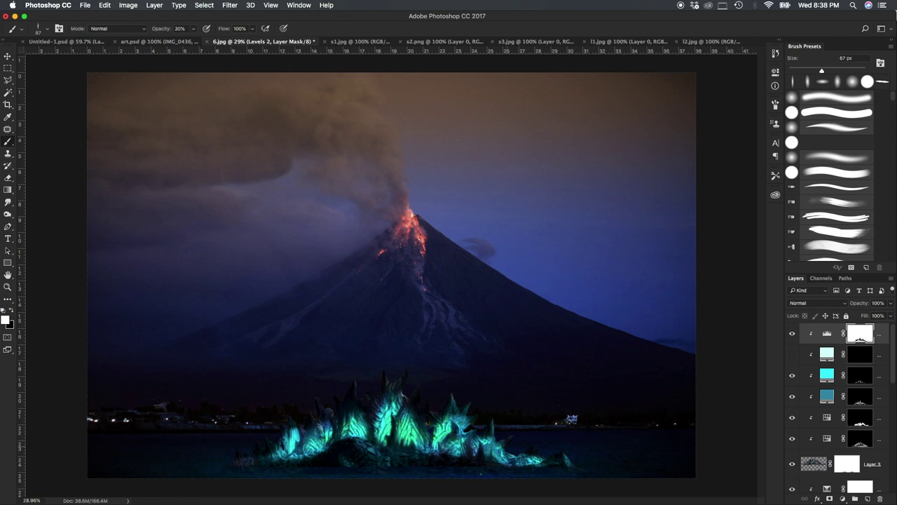
# Set Color Fill 3 to Soft Light blending and raise its opacity
pyautogui.click(828, 379)
pyautogui.click(817, 303)
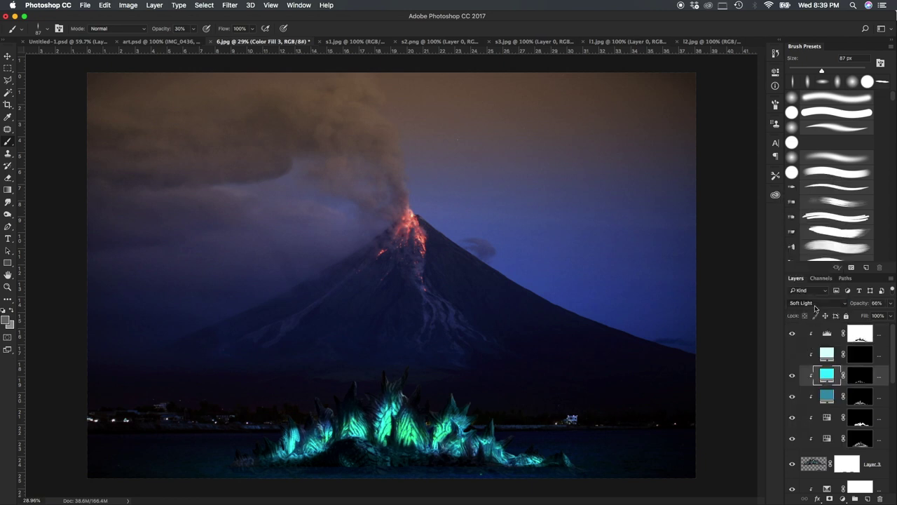
pyautogui.click(816, 303)
pyautogui.click(801, 260)
pyautogui.moveTo(890, 303)
pyautogui.mouseDown()
pyautogui.moveTo(894, 318)
pyautogui.moveTo(875, 314)
pyautogui.mouseUp()
pyautogui.scroll(-5, 816, 376)
# Try Subtract and Divide on Color Fill 1, then restore Vivid Light blending
pyautogui.click(847, 371)
pyautogui.rightClick(289, 301)
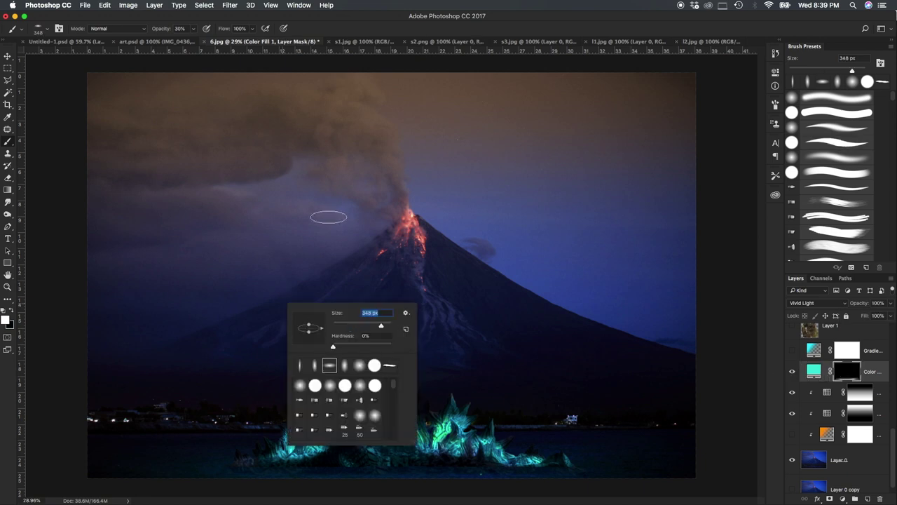
pyautogui.press('Return')
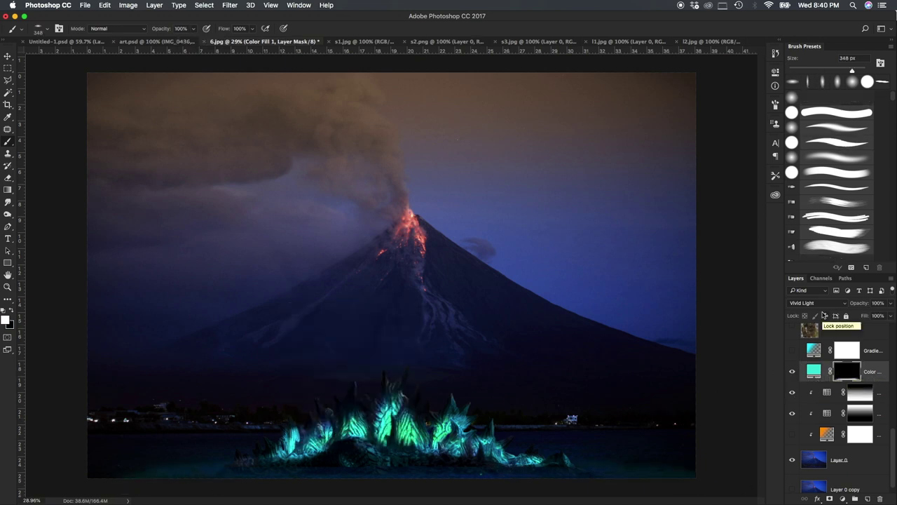
pyautogui.click(816, 303)
pyautogui.click(803, 350)
pyautogui.click(817, 302)
pyautogui.click(796, 320)
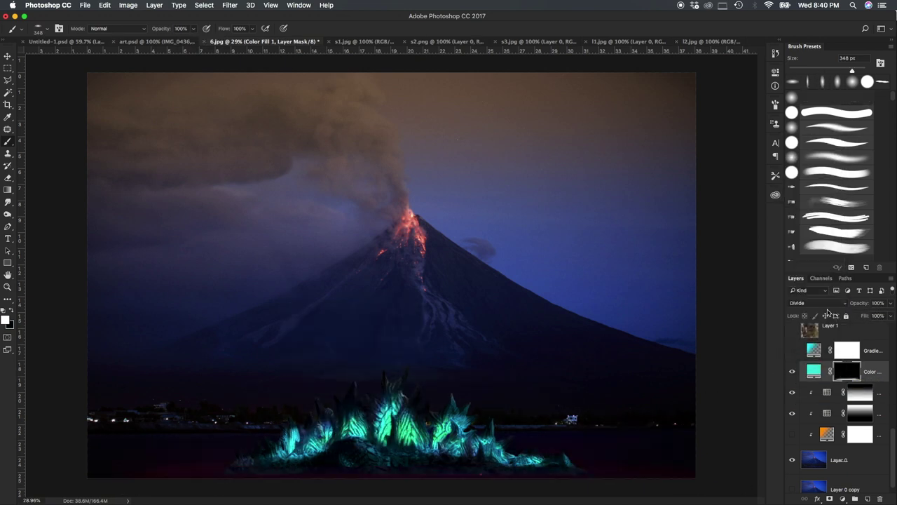
pyautogui.click(816, 303)
pyautogui.click(803, 231)
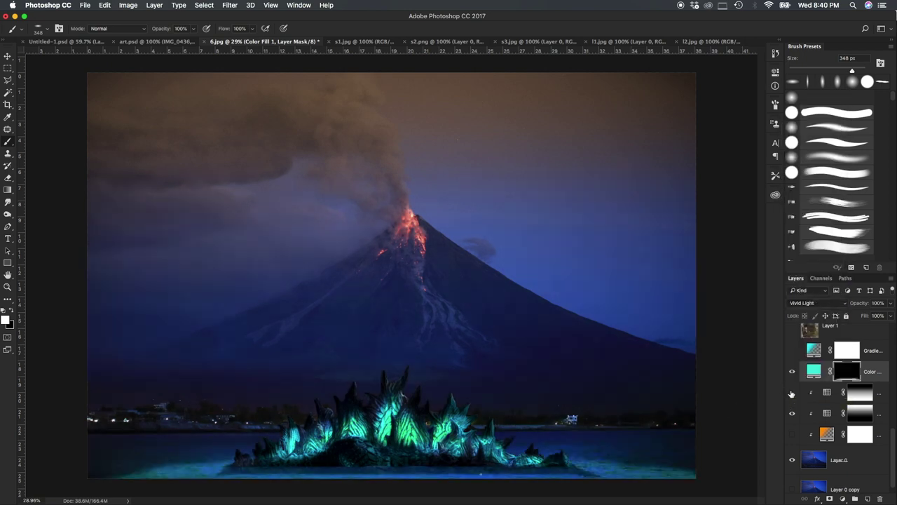
# Show Color Lookup 2 again and move Layer 3 to the top of the stack
pyautogui.click(791, 392)
pyautogui.click(860, 392)
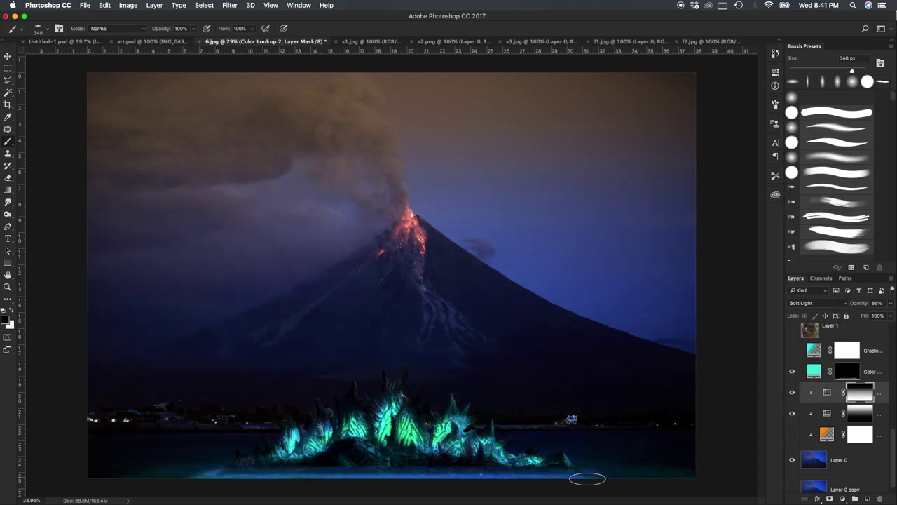
pyautogui.scroll(1, 830, 433)
pyautogui.moveTo(821, 465); pyautogui.dragTo(813, 335)
pyautogui.moveTo(441, 452); pyautogui.dragTo(441, 463)
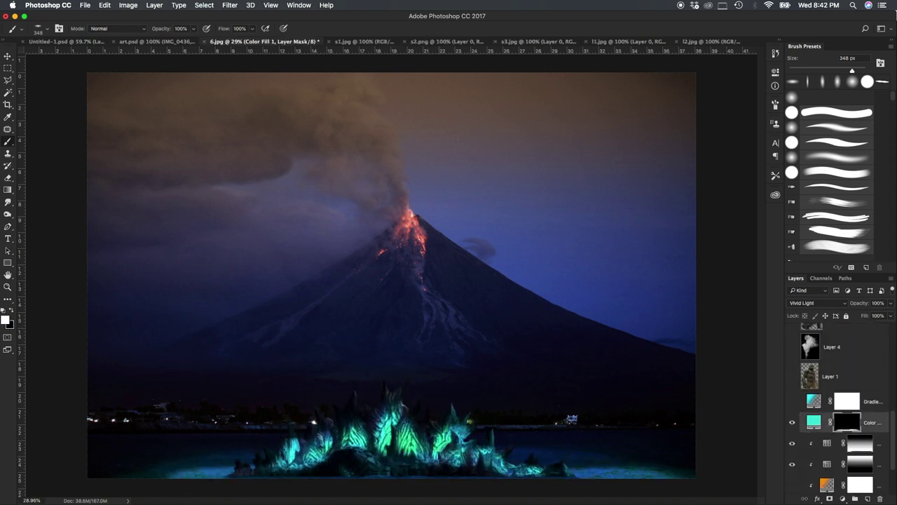
pyautogui.hotkey('alt', '[')
# Change the Gradient Fill's stop colour to cyan and fill its mask black
pyautogui.click(846, 421)
pyautogui.press('x')
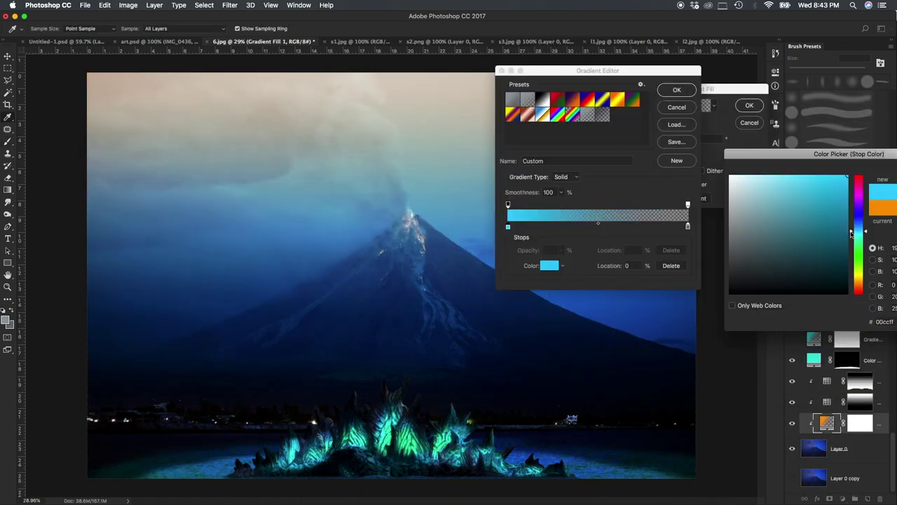
pyautogui.moveTo(751, 204); pyautogui.dragTo(752, 207)
pyautogui.press('Return')
pyautogui.press('Return')
pyautogui.press('Return')
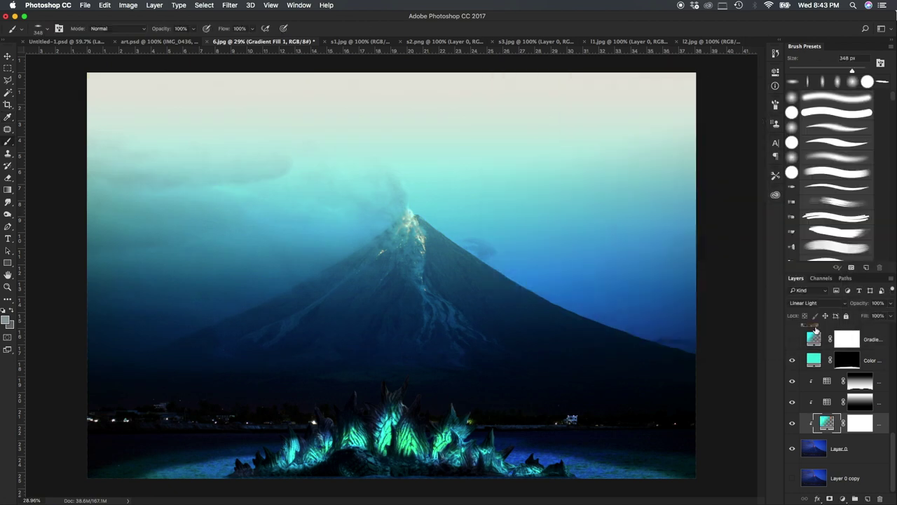
pyautogui.click(860, 421)
pyautogui.hotkey('ctrl', 'i')
# Set the brush to 220 px at 38% opacity
pyautogui.rightClick(443, 282)
pyautogui.moveTo(420, 232)
pyautogui.mouseDown()
pyautogui.moveTo(376, 250)
pyautogui.moveTo(421, 275)
pyautogui.mouseUp()
pyautogui.rightClick(361, 214)
pyautogui.press('3')
pyautogui.press('8')
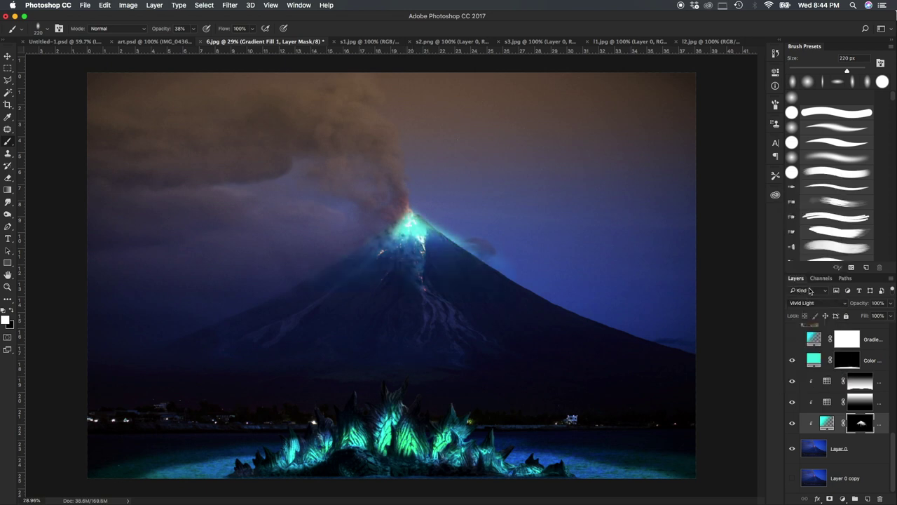
# Add a solid Color Fill layer and try Hard Mix, Exclusion and Color blending
pyautogui.click(842, 498)
pyautogui.click(807, 184)
pyautogui.click(817, 303)
pyautogui.click(801, 302)
pyautogui.click(827, 303)
pyautogui.doubleClick(827, 312)
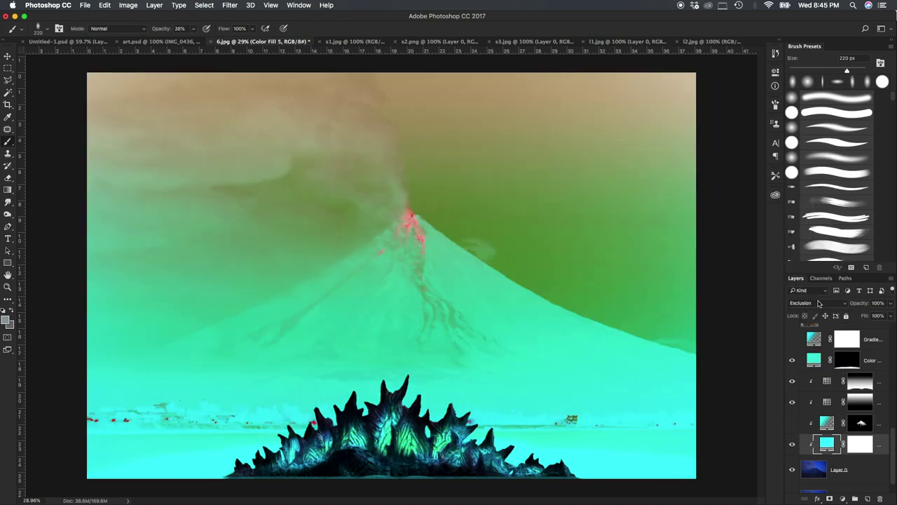
pyautogui.click(821, 314)
pyautogui.doubleClick(819, 316)
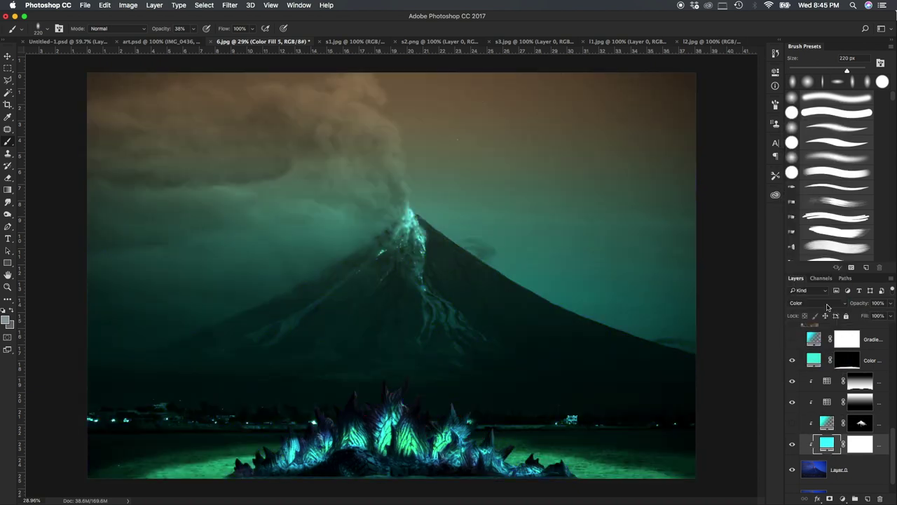
# Invert the fill's mask, set it to Divide, and paint over the lower scene with a 49 px brush
pyautogui.hotkey('ctrl', 'i')
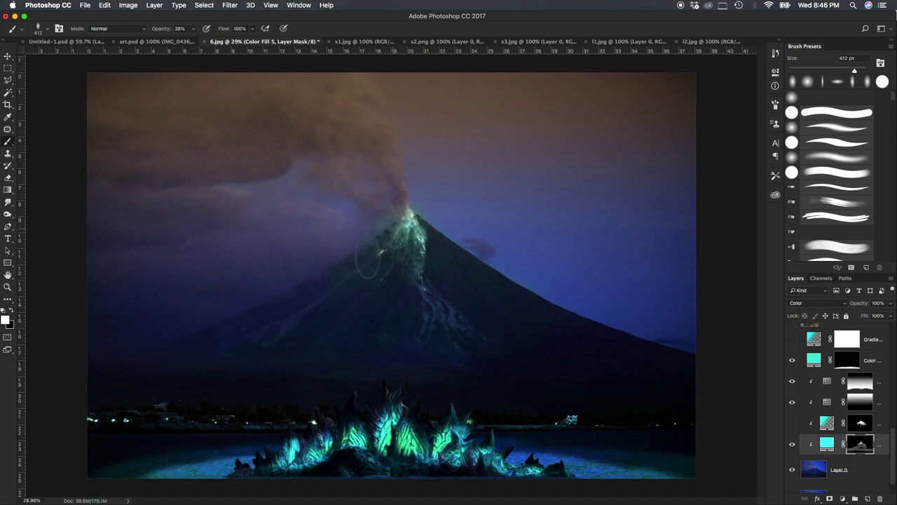
pyautogui.press('x')
pyautogui.moveTo(418, 217); pyautogui.dragTo(403, 210)
pyautogui.click(826, 307)
pyautogui.click(826, 309)
pyautogui.click(825, 309)
pyautogui.rightClick(673, 393)
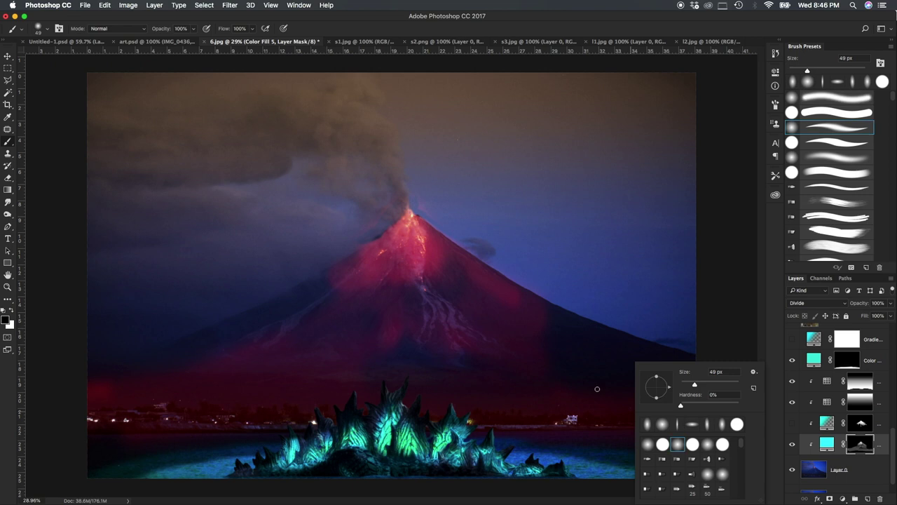
pyautogui.moveTo(466, 372); pyautogui.dragTo(678, 314)
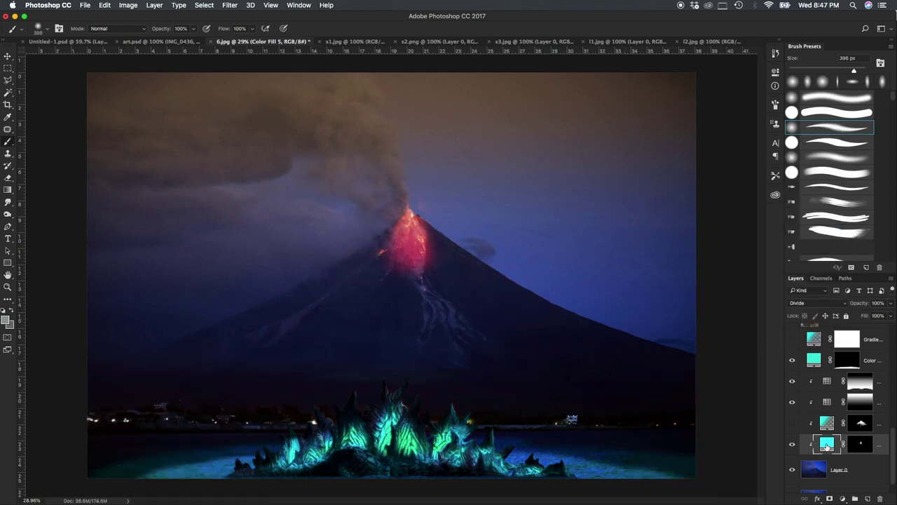
# Try Screen blending on the trial Color Fill, then delete that layer
pyautogui.doubleClick(827, 443)
pyautogui.click(722, 232)
pyautogui.click(809, 174)
pyautogui.click(826, 303)
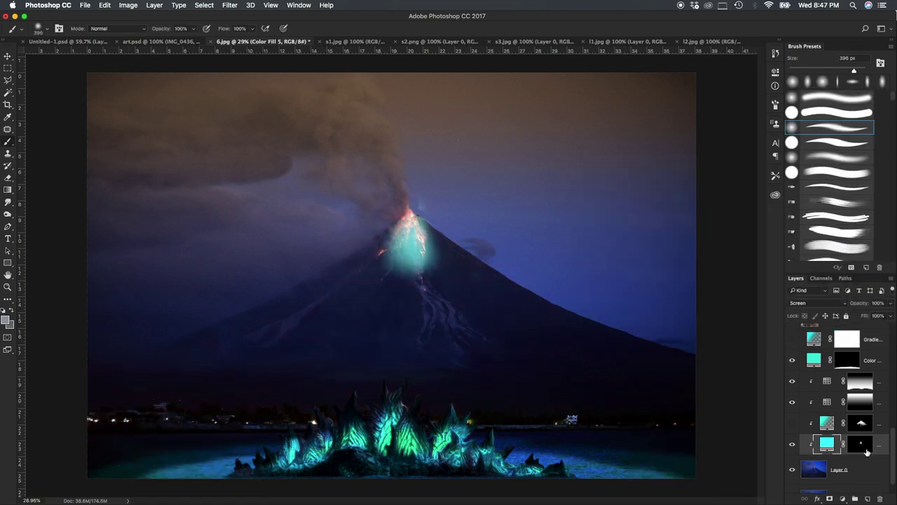
pyautogui.press('BackSpace')
pyautogui.click(843, 498)
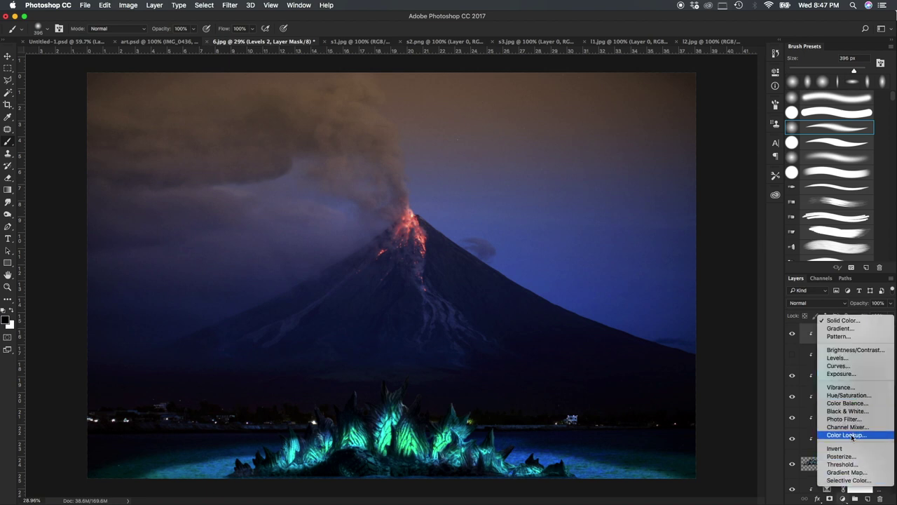
# Add a Color Balance adjustment with midtones at -44 cyan and +15 green
pyautogui.click(847, 403)
pyautogui.moveTo(694, 131)
pyautogui.mouseDown()
pyautogui.moveTo(703, 131)
pyautogui.moveTo(681, 113)
pyautogui.moveTo(690, 115)
pyautogui.mouseUp()
pyautogui.press('super+alt+g')
pyautogui.moveTo(698, 146); pyautogui.dragTo(710, 149)
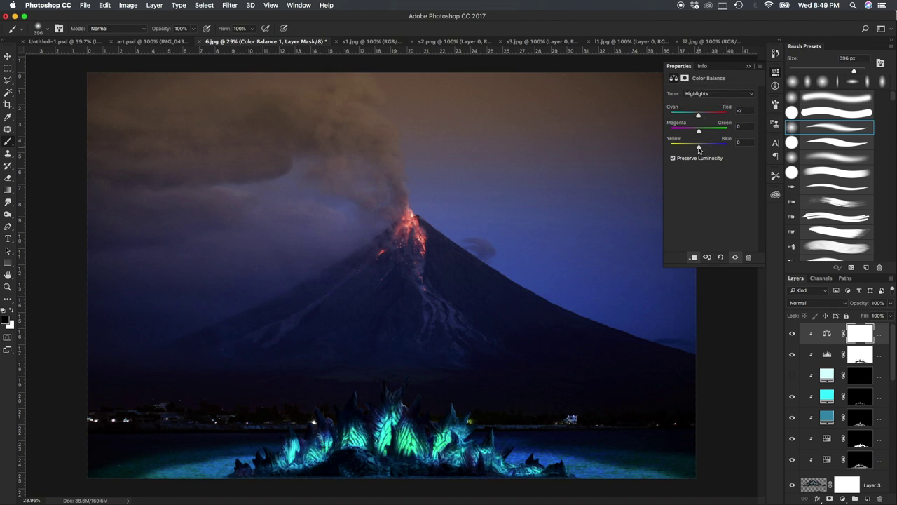
pyautogui.click(747, 68)
# Pick a spray-like sparkle brush, hide a foreground layer, and show the cyan glow fill's mask
pyautogui.scroll(-1, 834, 196)
pyautogui.click(834, 225)
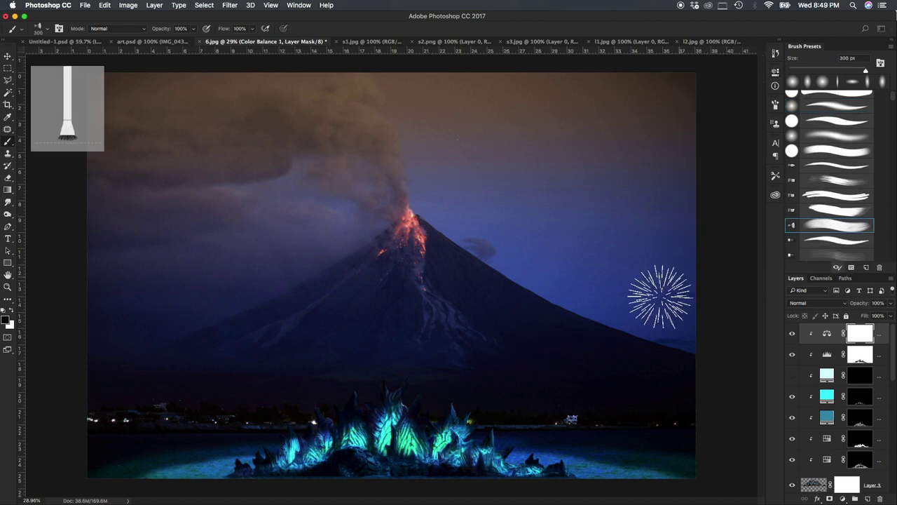
pyautogui.scroll(-1, 834, 392)
pyautogui.click(792, 362)
pyautogui.click(847, 360)
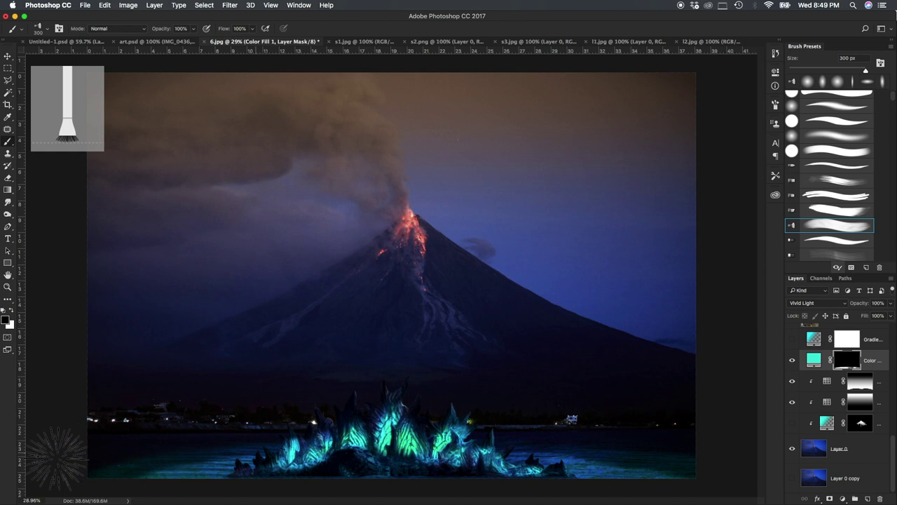
# Set the brush size to 141 px
pyautogui.rightClick(525, 484)
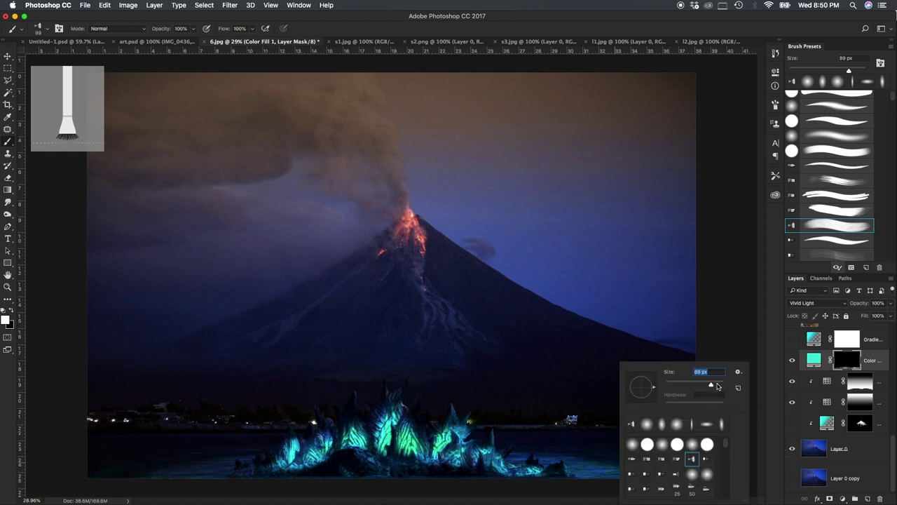
pyautogui.press('Return')
pyautogui.rightClick(536, 466)
pyautogui.write('141')
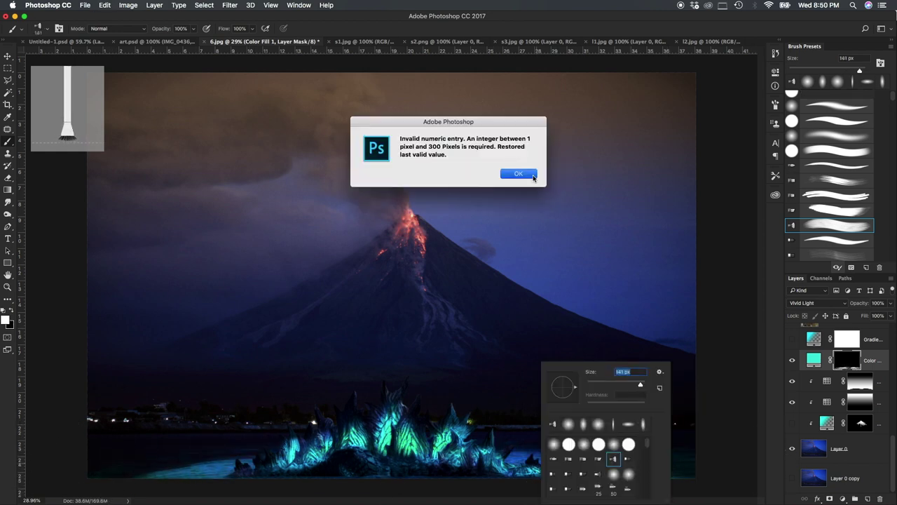
pyautogui.press('Return')
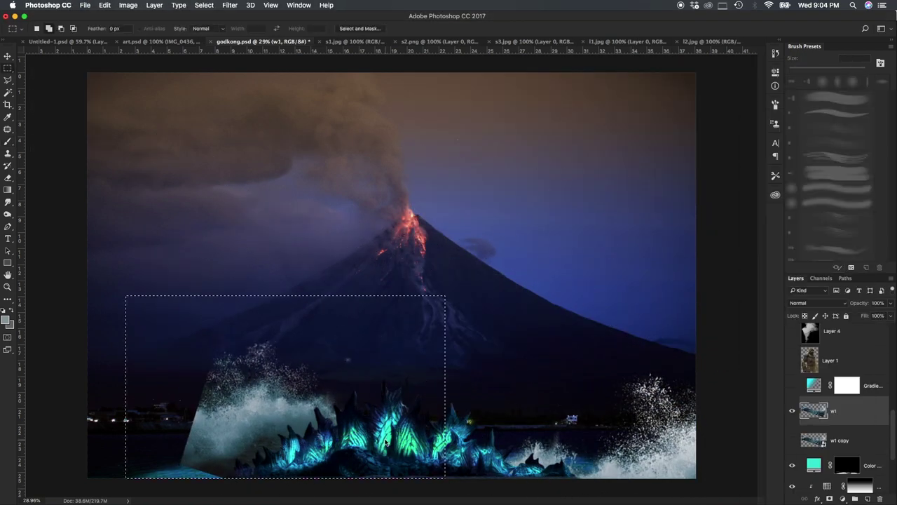
# Duplicate the splash, tilt it about 9 degrees along the shore, and pick a soft eraser brush
pyautogui.hotkey('ctrl', 'j')
pyautogui.hotkey('ctrl', 't')
pyautogui.moveTo(333, 437); pyautogui.dragTo(394, 446)
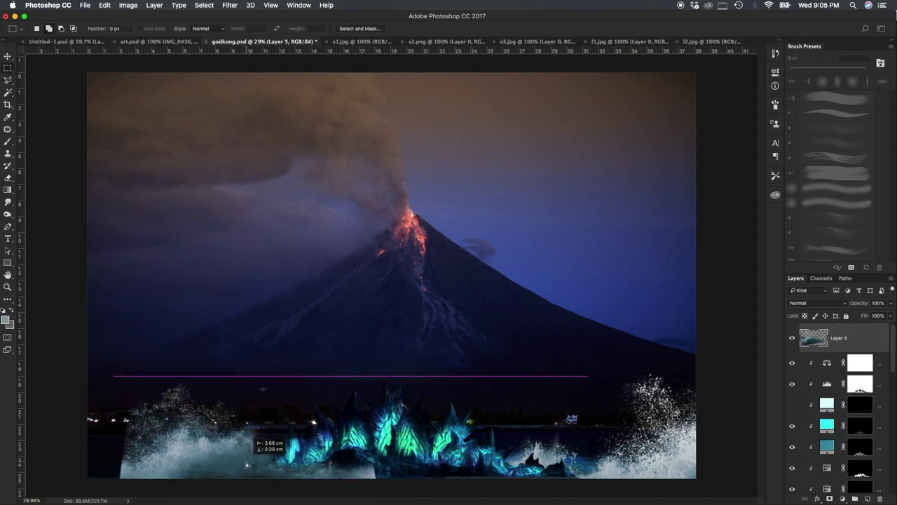
pyautogui.moveTo(246, 465); pyautogui.dragTo(295, 468)
pyautogui.press('e')
pyautogui.rightClick(169, 361)
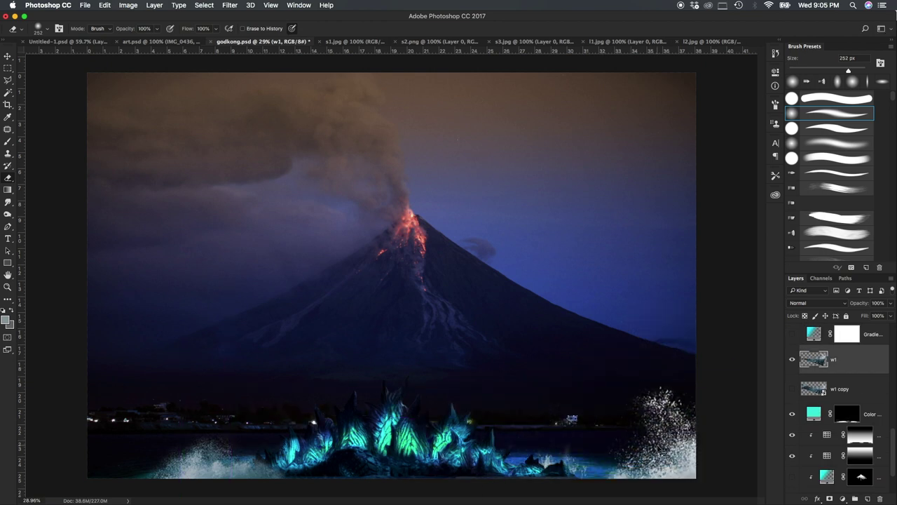
# Shrink and rotate the wave layer into place
pyautogui.hotkey('ctrl', 't')
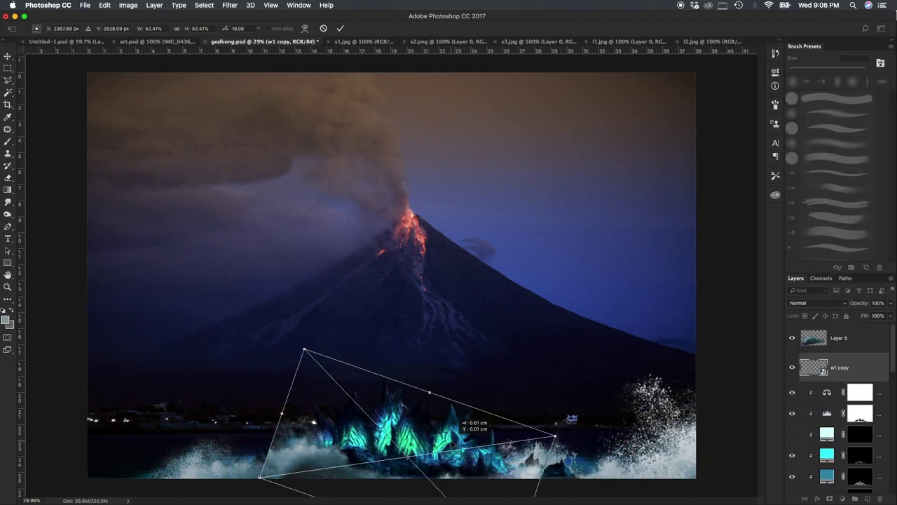
pyautogui.moveTo(546, 441)
pyautogui.mouseDown()
pyautogui.moveTo(561, 416)
pyautogui.moveTo(482, 478)
pyautogui.mouseUp()
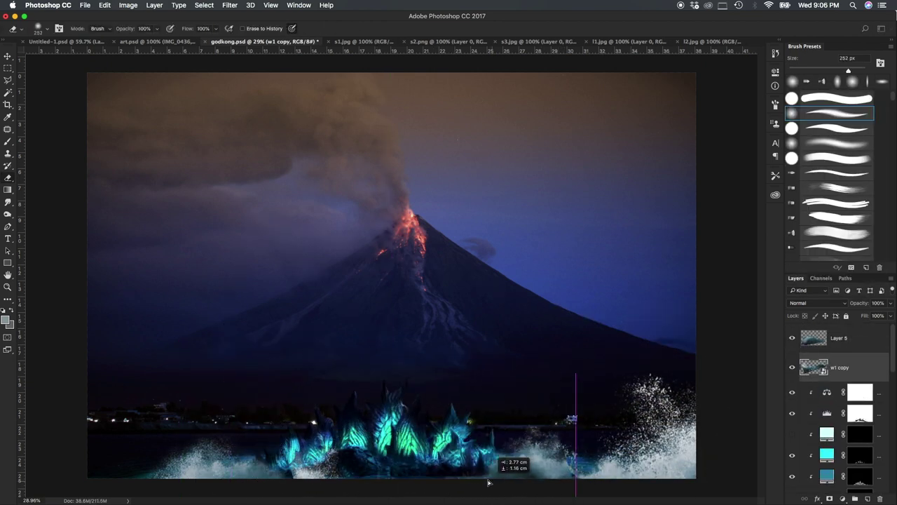
pyautogui.press('Return')
pyautogui.press('e')
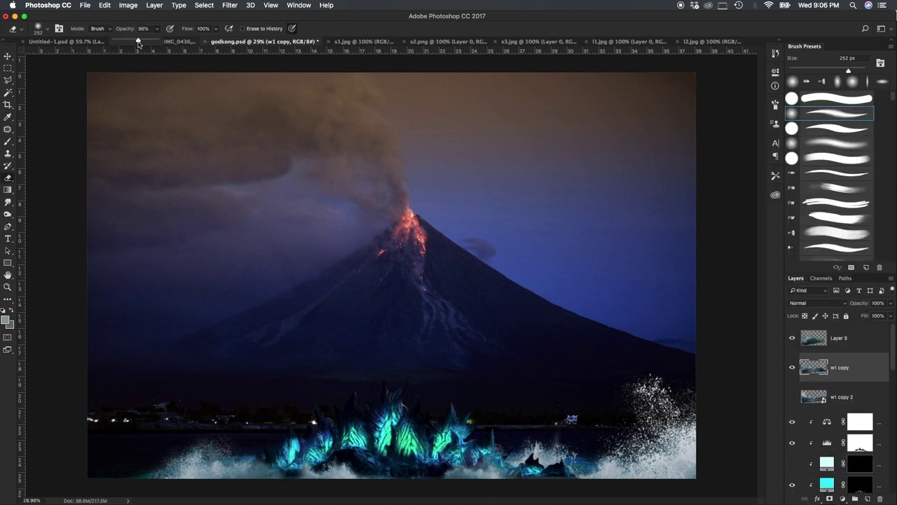
# Add a white layer mask to w1 copy and choose a broad flat bristle brush
pyautogui.hotkey('ctrl', 'shift', 'm')
pyautogui.scroll(-2, 834, 175)
pyautogui.click(838, 124)
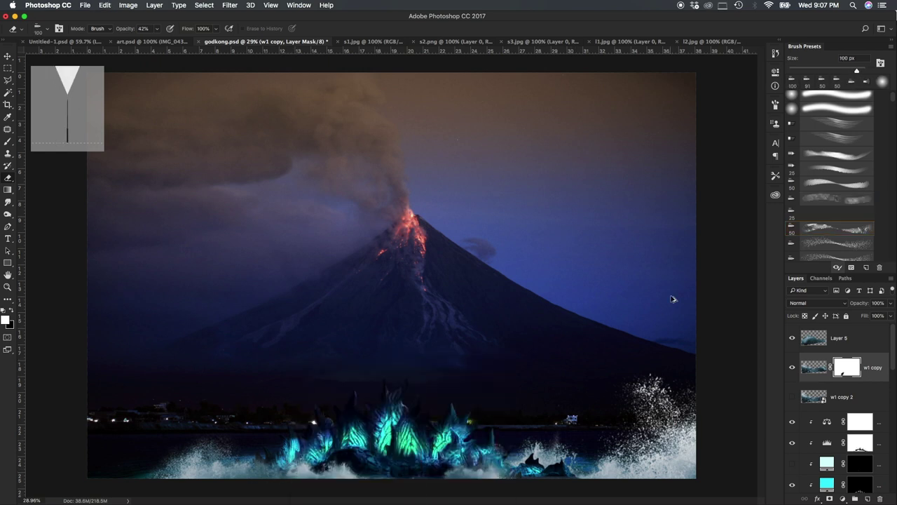
pyautogui.press('.')
pyautogui.scroll(3, 835, 248)
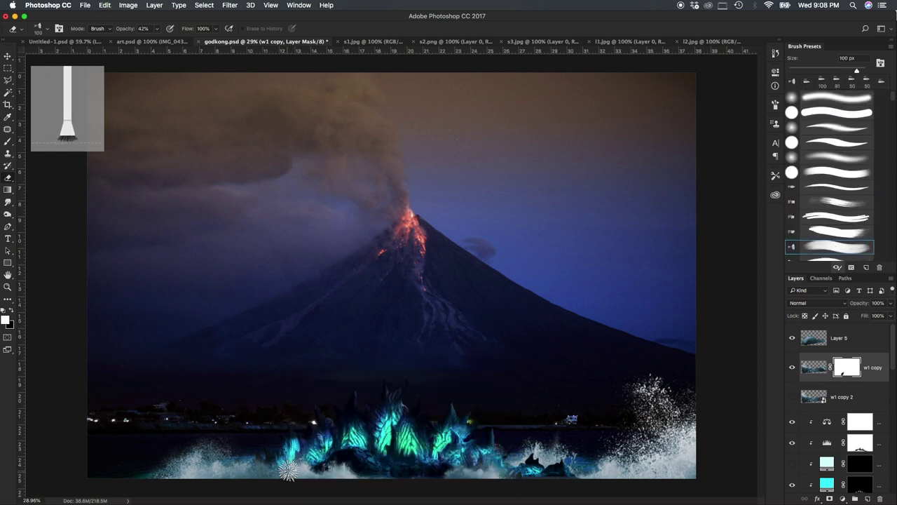
# Adjust w1 copy's opacity, set Layer 5 to Screen blending, and hide w1 copy
pyautogui.click(814, 366)
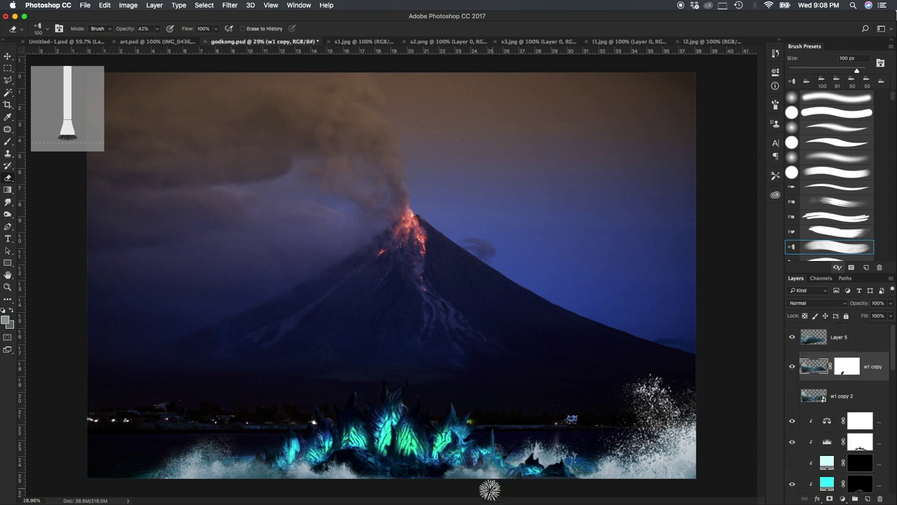
pyautogui.click(890, 302)
pyautogui.click(824, 337)
pyautogui.click(817, 303)
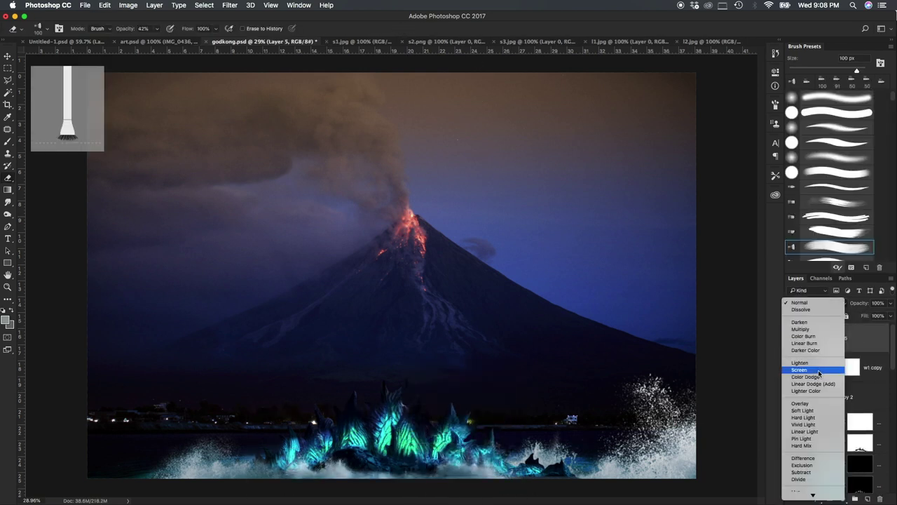
pyautogui.click(806, 375)
pyautogui.click(791, 367)
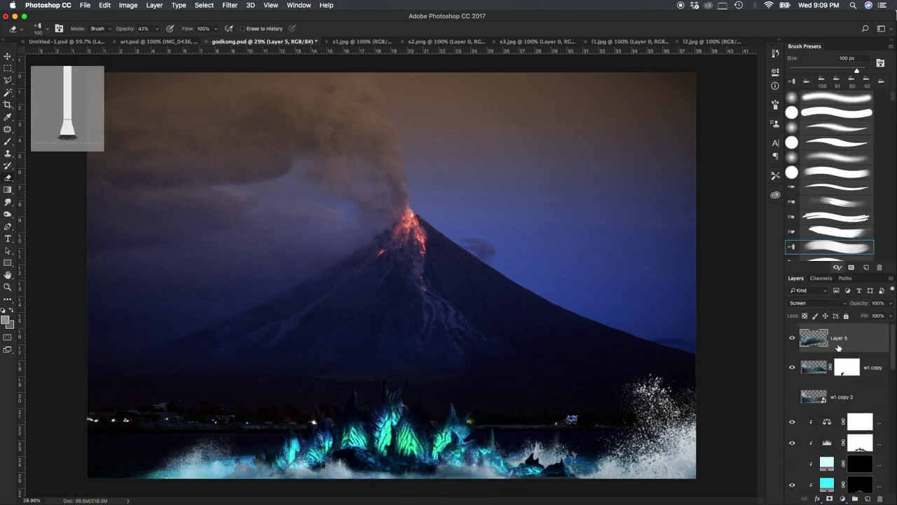
# Warp the spiny creature layer upward so the spines stand taller
pyautogui.scroll(-2, 834, 406)
pyautogui.click(814, 388)
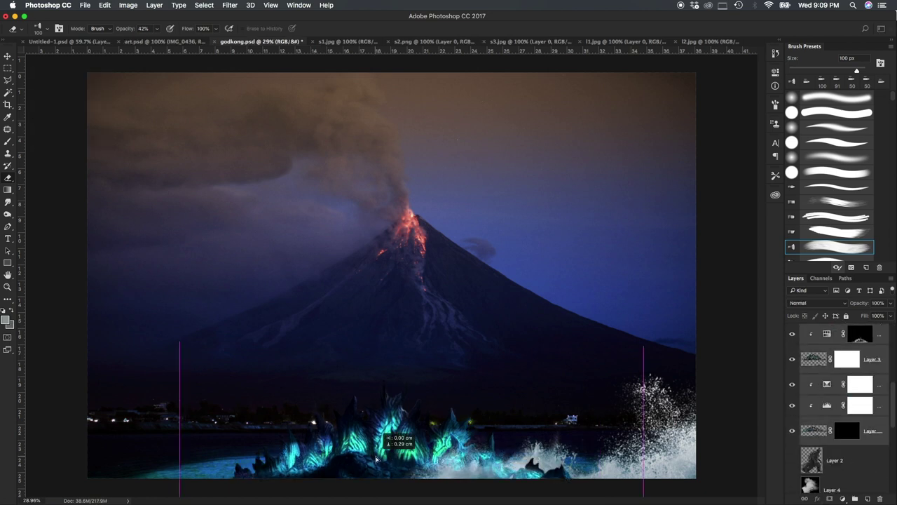
pyautogui.hotkey('ctrl', 't')
pyautogui.moveTo(339, 374); pyautogui.dragTo(339, 358)
pyautogui.moveTo(457, 373); pyautogui.dragTo(443, 328)
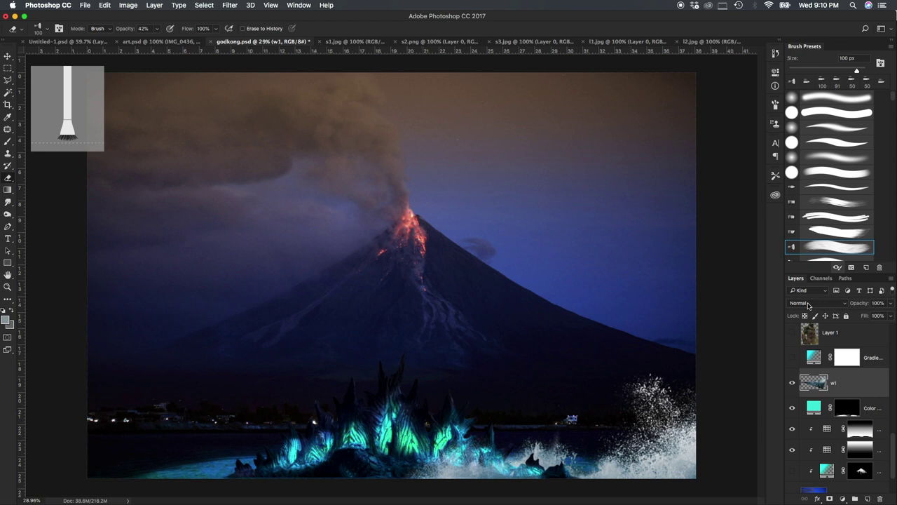
# Show the gradient fill, hide the wave splash layers, and show the gorilla layer
pyautogui.click(792, 403)
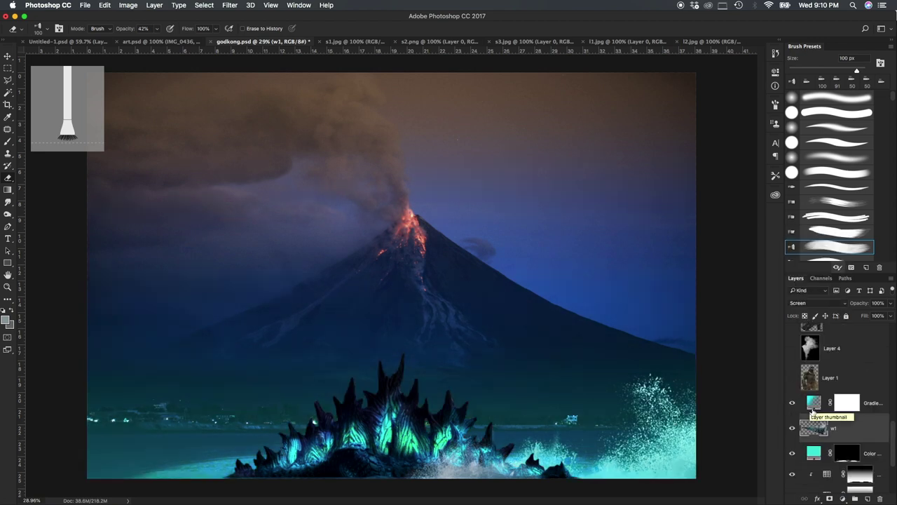
pyautogui.click(813, 408)
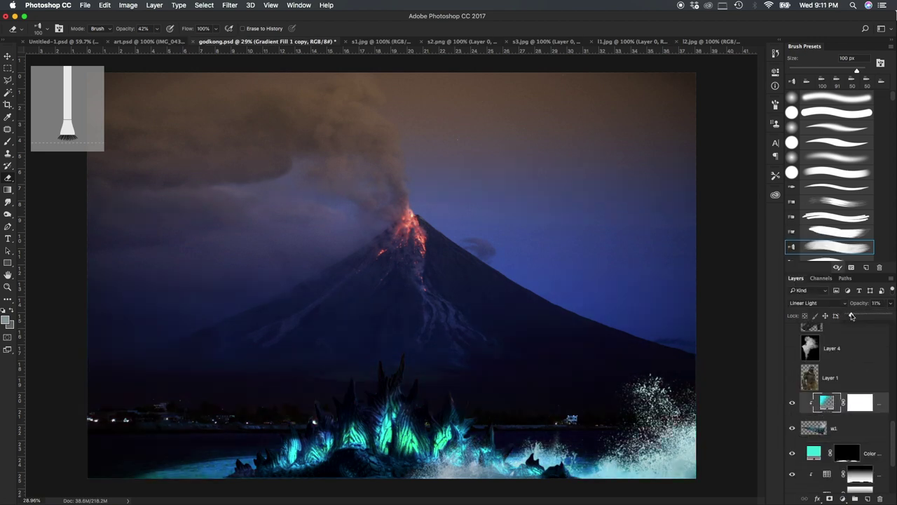
pyautogui.click(792, 428)
pyautogui.scroll(-3, 841, 407)
pyautogui.click(789, 371)
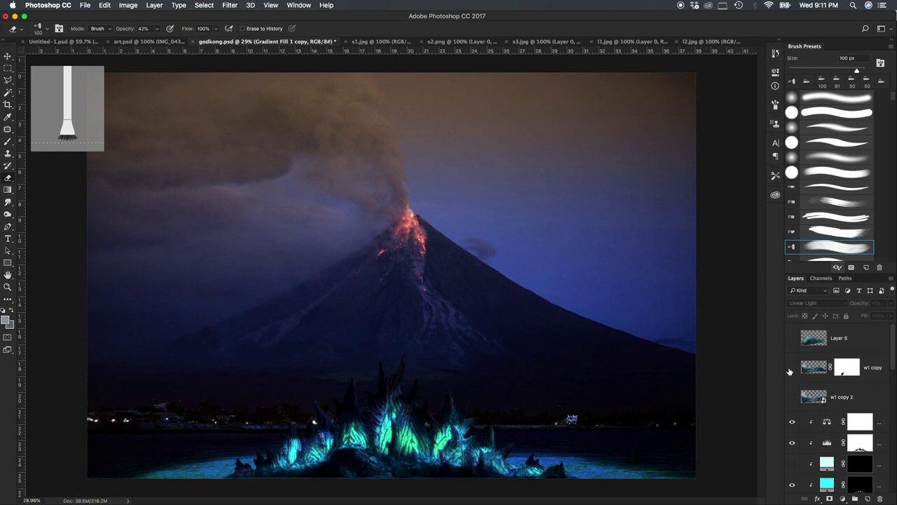
pyautogui.scroll(-3, 789, 371)
pyautogui.click(792, 377)
# Resize King Kong with Free Transform and move him to the upper left
pyautogui.hotkey('ctrl', 't')
pyautogui.moveTo(340, 336); pyautogui.dragTo(238, 280)
pyautogui.rightClick(288, 323)
pyautogui.click(308, 444)
pyautogui.press('Return')
pyautogui.moveTo(224, 309)
pyautogui.mouseDown()
pyautogui.moveTo(241, 236)
pyautogui.moveTo(202, 202)
pyautogui.mouseUp()
# Duplicate the Kong layer, add a white mask, and softly mask away his lower edge
pyautogui.moveTo(858, 404); pyautogui.dragTo(858, 405)
pyautogui.click(829, 499)
pyautogui.rightClick(536, 235)
pyautogui.rightClick(314, 237)
pyautogui.doubleClick(323, 287)
pyautogui.rightClick(387, 317)
pyautogui.doubleClick(320, 290)
pyautogui.moveTo(189, 308); pyautogui.dragTo(252, 295)
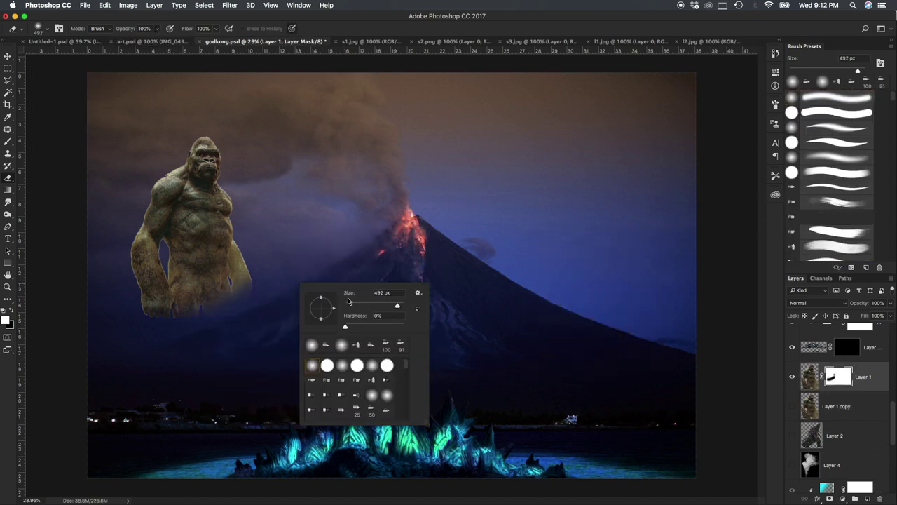
# Darken Kong with a clipped Levels adjustment, lowering output to 142
pyautogui.rightClick(247, 320)
pyautogui.doubleClick(294, 393)
pyautogui.rightClick(165, 316)
pyautogui.doubleClick(210, 382)
pyautogui.click(154, 5)
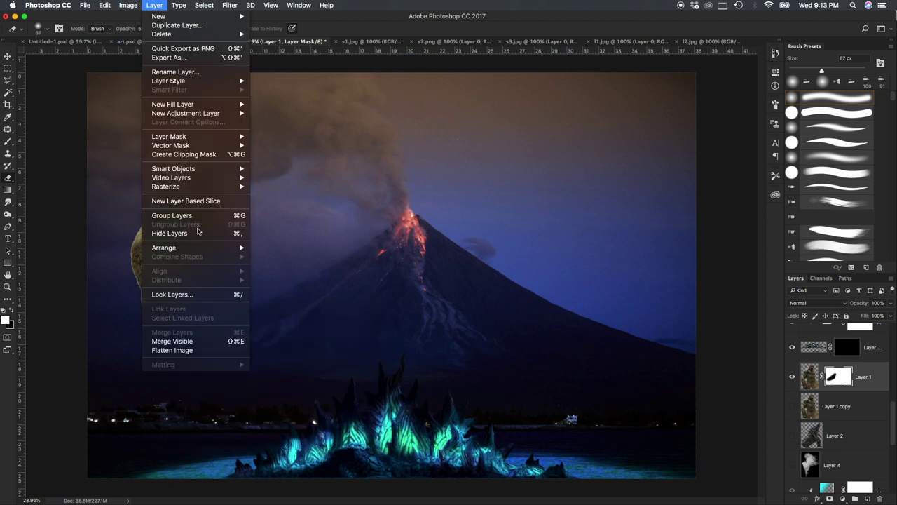
pyautogui.rightClick(813, 376)
pyautogui.click(721, 306)
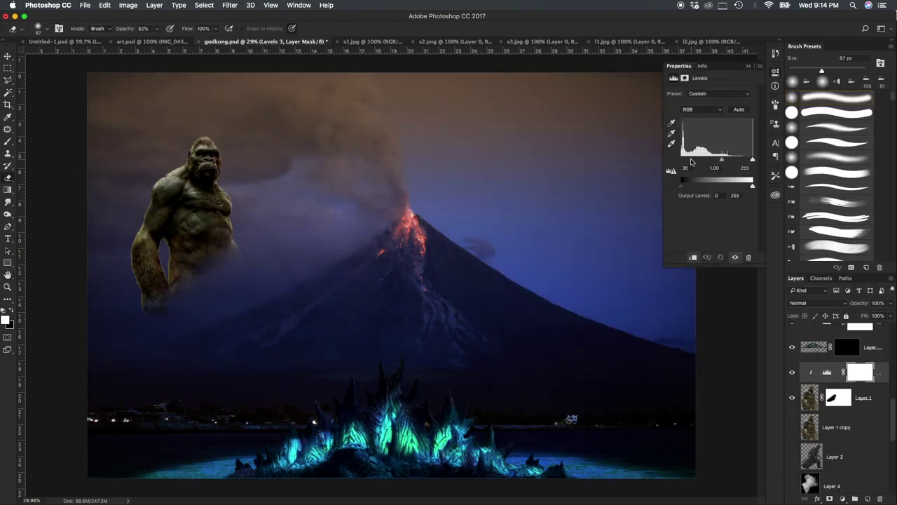
pyautogui.press('r')
pyautogui.moveTo(460, 216); pyautogui.dragTo(463, 238)
pyautogui.moveTo(752, 186); pyautogui.dragTo(729, 186)
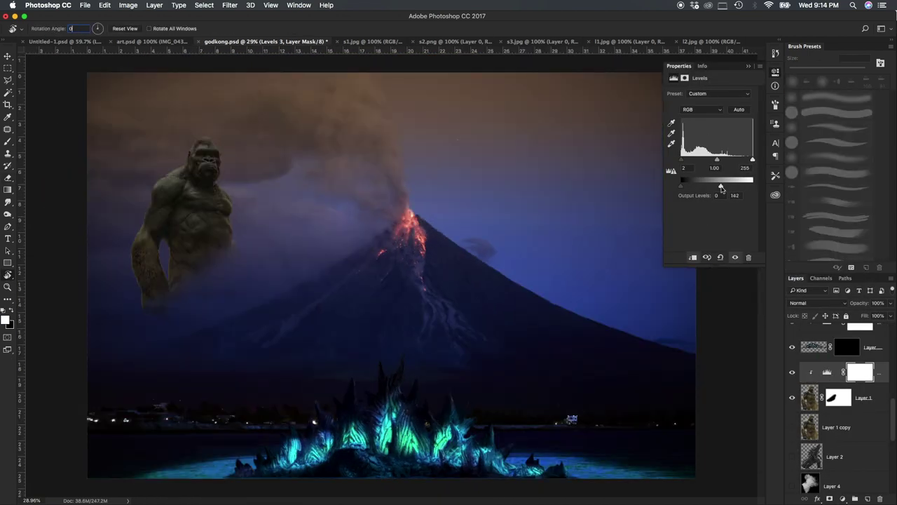
# Mask away Kong's lower body with a 111 px brush, then undo those strokes
pyautogui.click(7, 143)
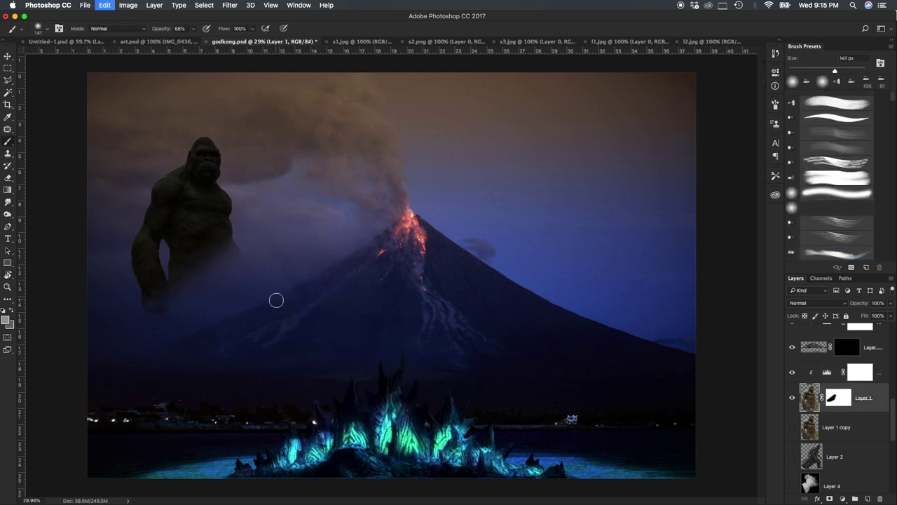
pyautogui.rightClick(207, 290)
pyautogui.moveTo(210, 308)
pyautogui.mouseDown()
pyautogui.moveTo(162, 320)
pyautogui.moveTo(114, 220)
pyautogui.mouseUp()
pyautogui.rightClick(265, 258)
pyautogui.press('Escape')
pyautogui.hotkey('ctrl', 'alt', 'z')
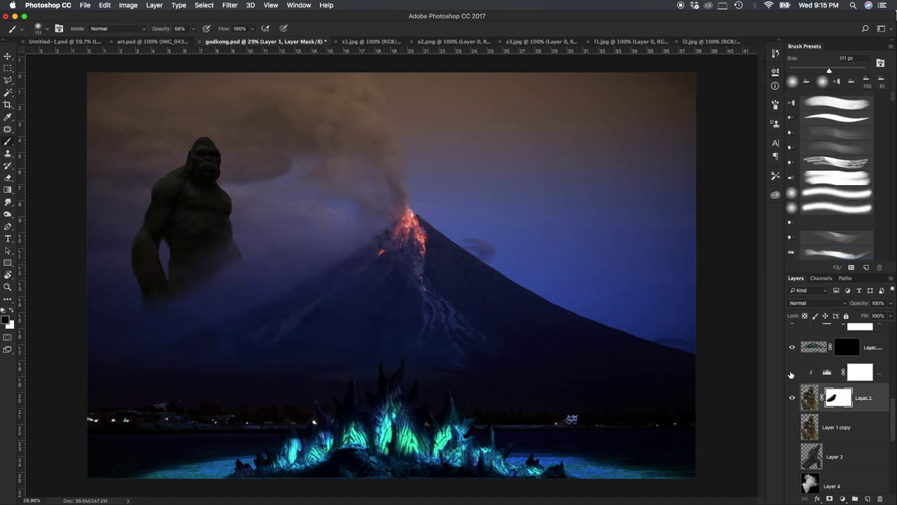
pyautogui.hotkey('ctrl', 'alt', 'z')
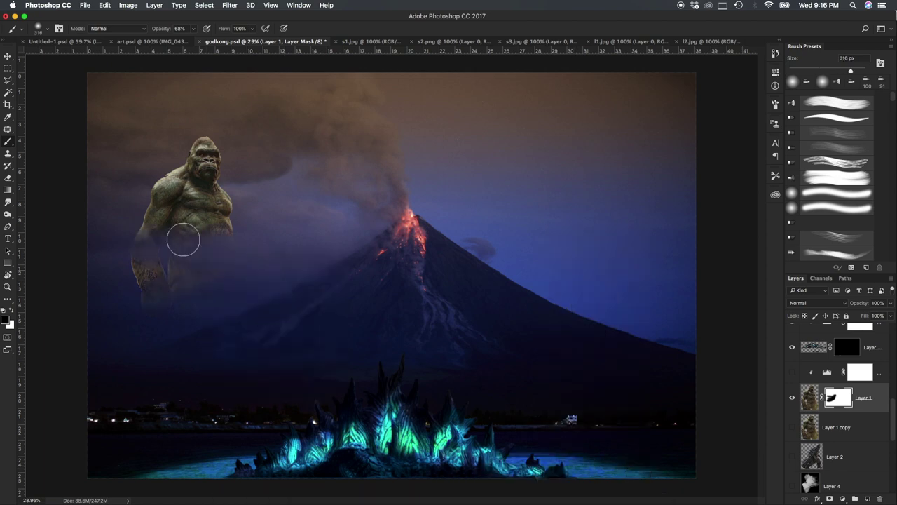
# Fade most of Kong's body into the mist with a 188 px soft brush
pyautogui.moveTo(183, 240); pyautogui.dragTo(273, 238)
pyautogui.rightClick(277, 237)
pyautogui.press('Return')
pyautogui.moveTo(116, 226); pyautogui.dragTo(220, 314)
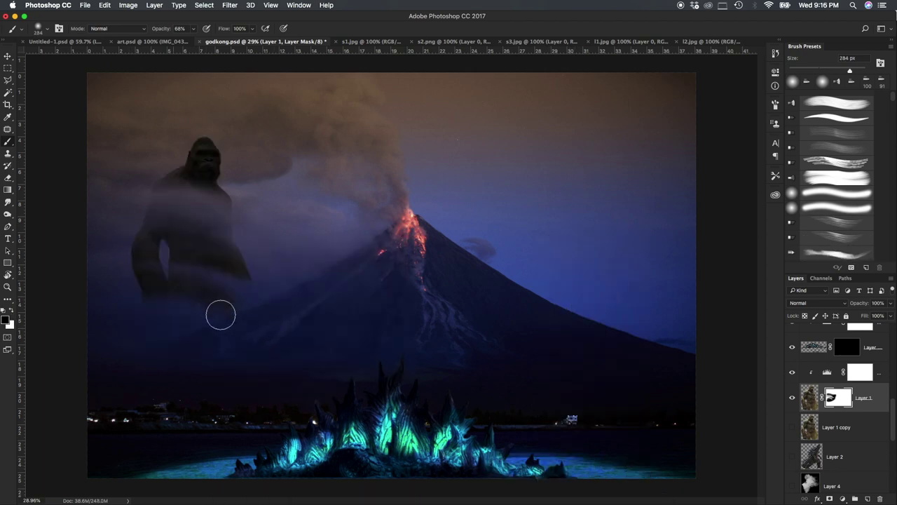
pyautogui.rightClick(180, 237)
pyautogui.press('Return')
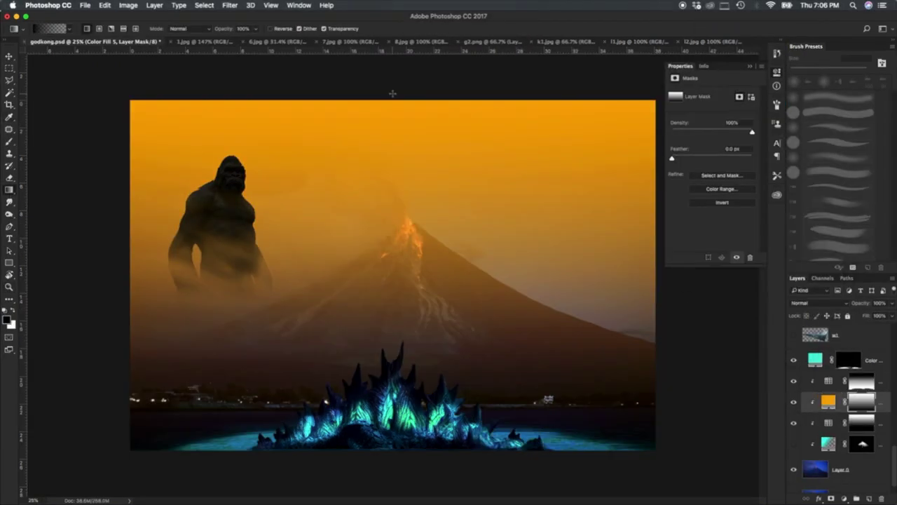
# Set the colour fill to Soft Light with reduced Fill to tint the sky red-brown
pyautogui.click(819, 302)
pyautogui.click(815, 295)
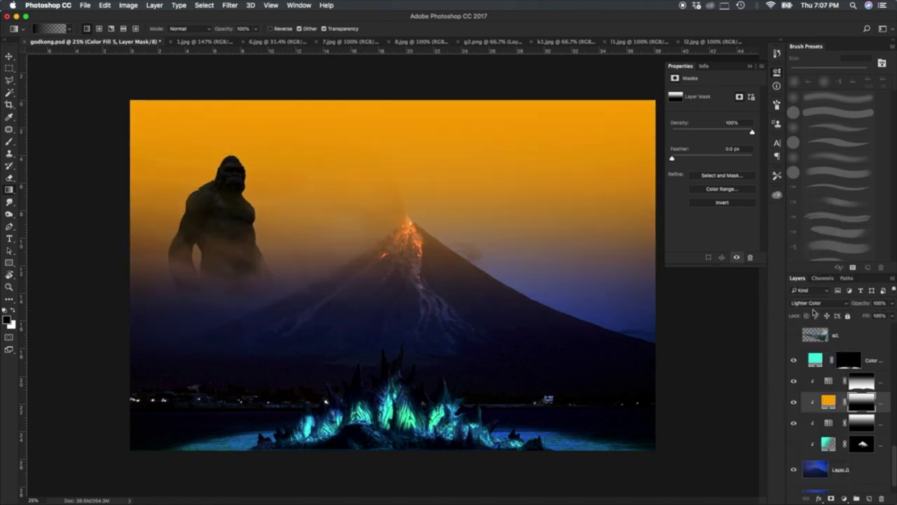
pyautogui.click(805, 357)
pyautogui.click(892, 303)
pyautogui.moveTo(890, 314); pyautogui.dragTo(858, 316)
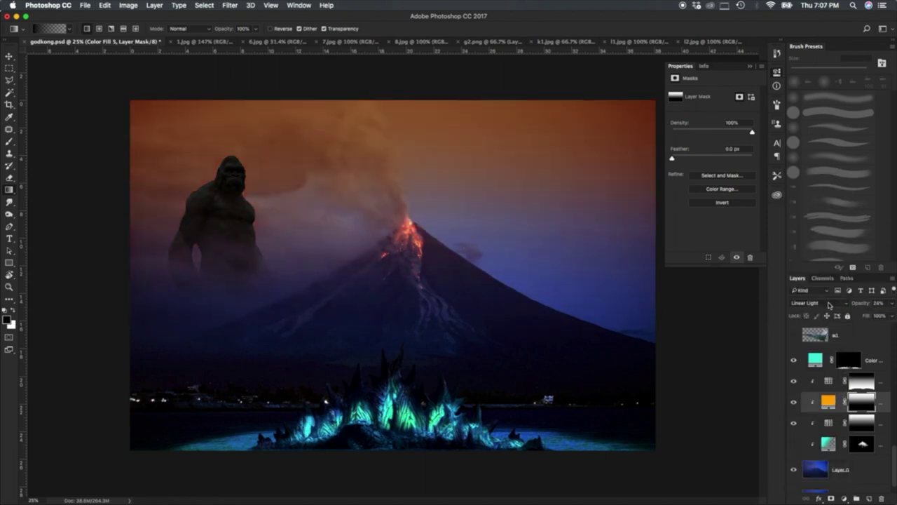
pyautogui.click(829, 302)
pyautogui.moveTo(866, 315); pyautogui.dragTo(850, 315)
# Add a clipped Hue/Saturation colorize (hue 13, saturation 74) to Kong
pyautogui.scroll(2, 867, 379)
pyautogui.click(867, 366)
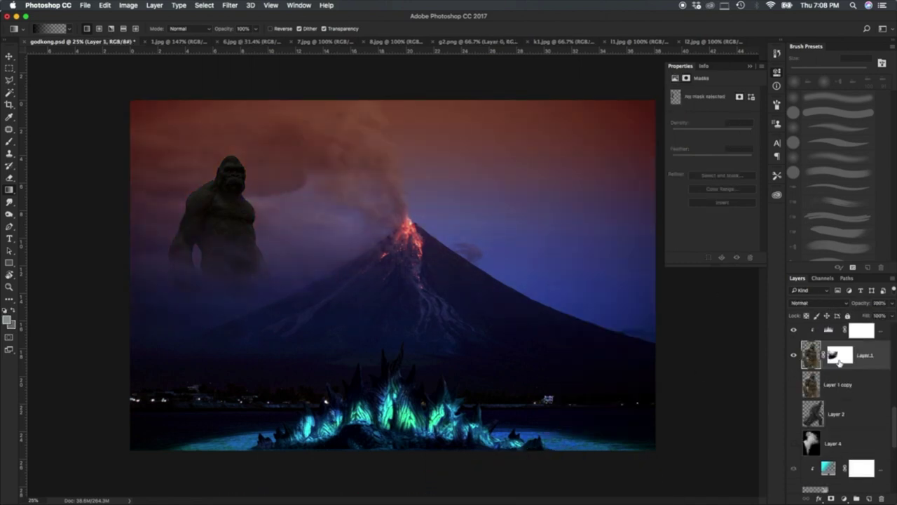
pyautogui.click(845, 498)
pyautogui.click(848, 395)
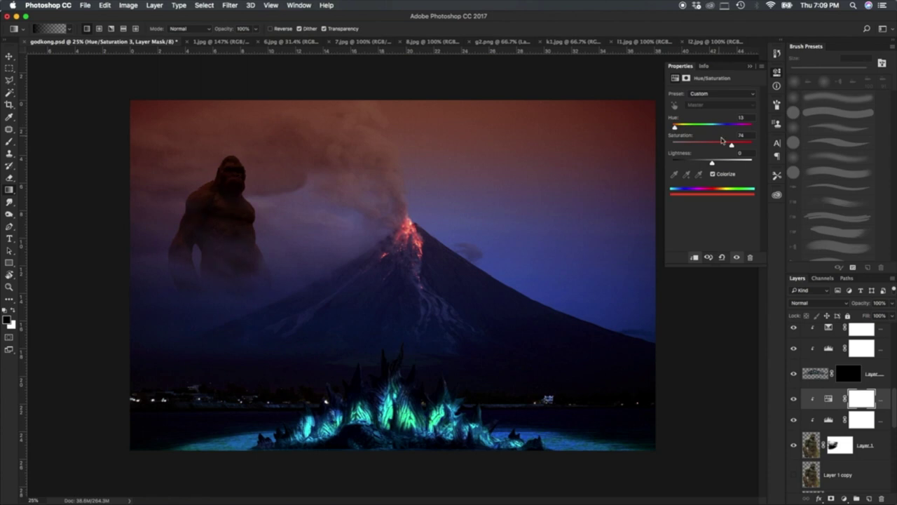
# Lasso Kong's head and start warping it with Free Transform
pyautogui.click(841, 445)
pyautogui.scroll(3, 280, 210)
pyautogui.press('l')
pyautogui.moveTo(259, 203); pyautogui.dragTo(318, 169)
pyautogui.hotkey('ctrl', 't')
pyautogui.rightClick(291, 204)
pyautogui.click(336, 299)
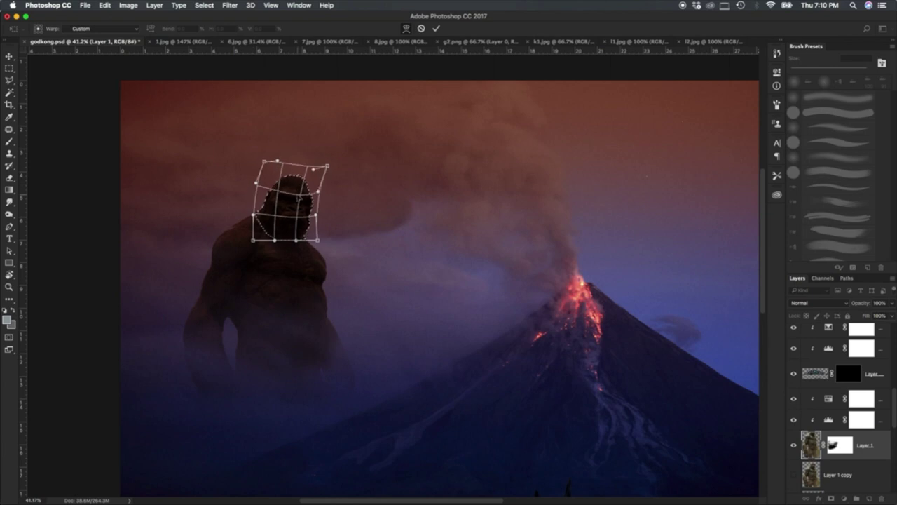
# Apply the head warp, deselect, and paint the tint mask across Kong's body
pyautogui.press('Return')
pyautogui.hotkey('ctrl', 'd')
pyautogui.scroll(-2, 400, 304)
pyautogui.scroll(2, 241, 233)
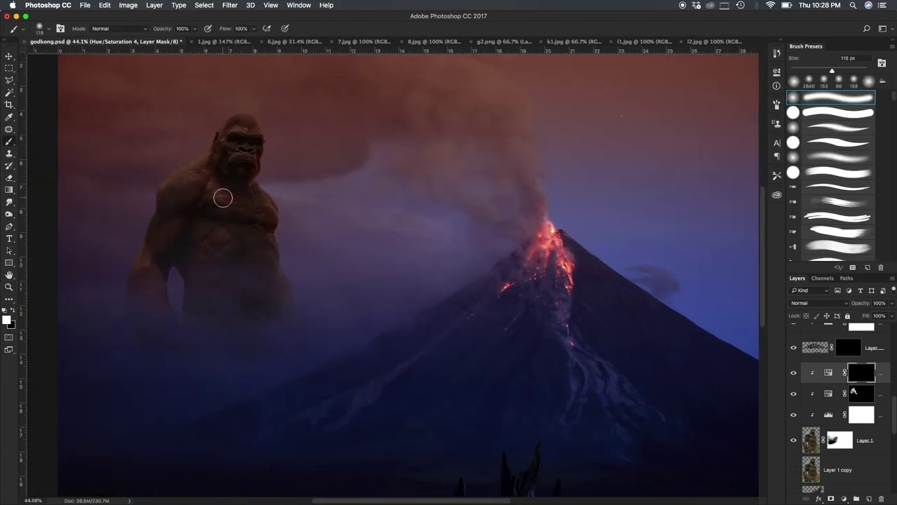
pyautogui.moveTo(230, 298); pyautogui.dragTo(301, 277)
pyautogui.rightClick(275, 183)
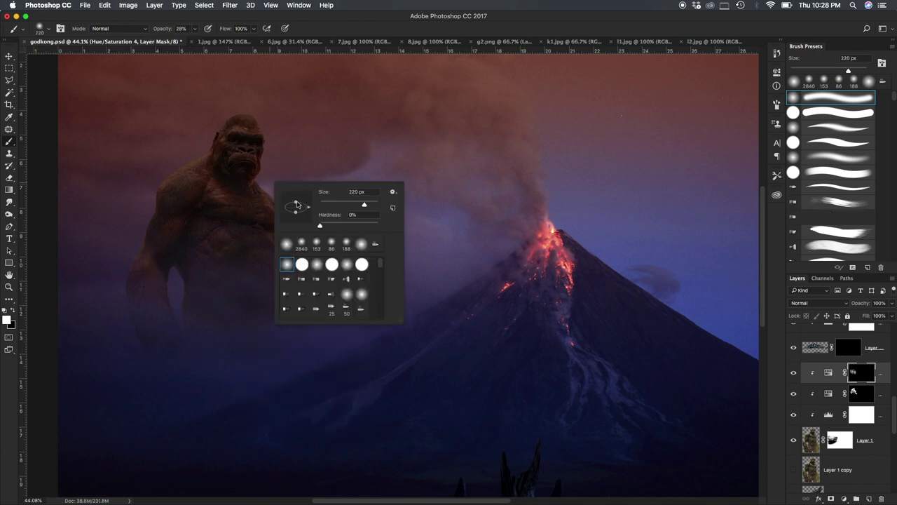
pyautogui.press('Return')
# Add a reddish colorize Hue/Saturation layer, invert its mask to black, and set a 54 px brush
pyautogui.click(844, 498)
pyautogui.click(824, 400)
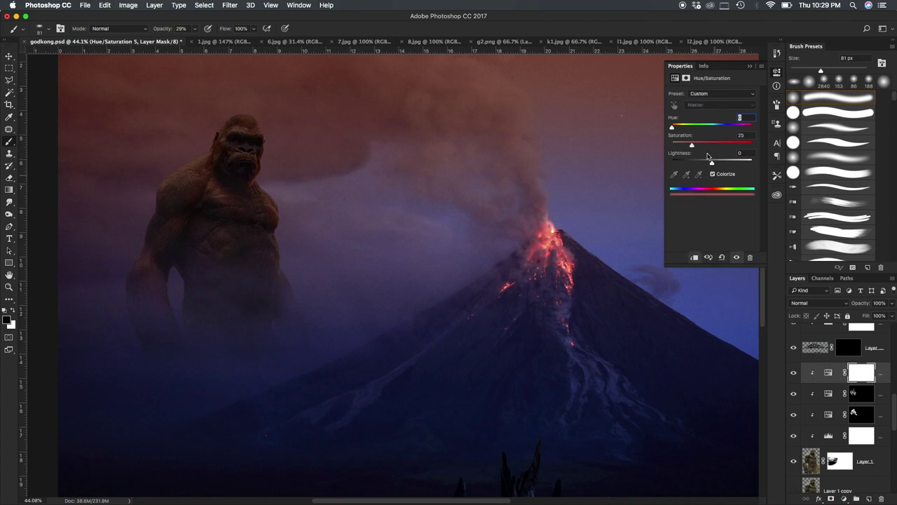
pyautogui.moveTo(674, 133); pyautogui.dragTo(683, 127)
pyautogui.hotkey('ctrl', 'i')
pyautogui.rightClick(236, 197)
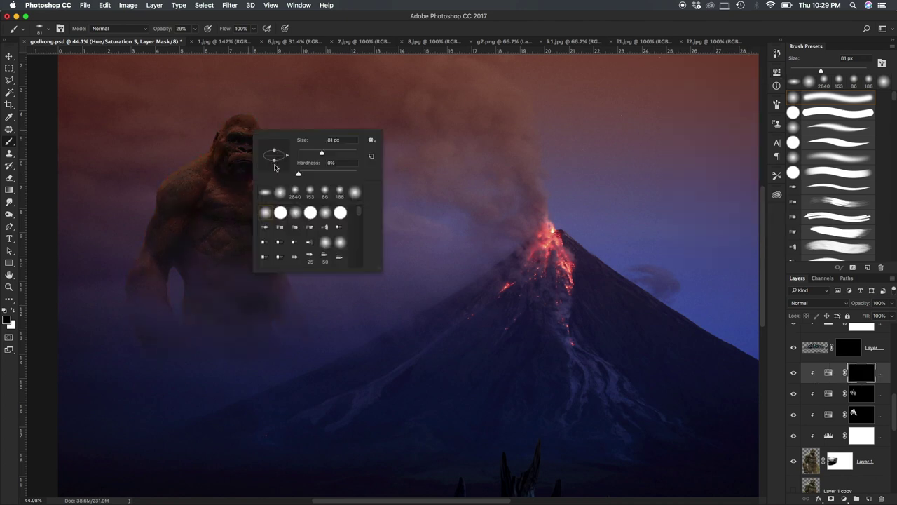
pyautogui.press('Escape')
pyautogui.press('0')
pyautogui.rightClick(280, 122)
pyautogui.press('Escape')
pyautogui.rightClick(250, 194)
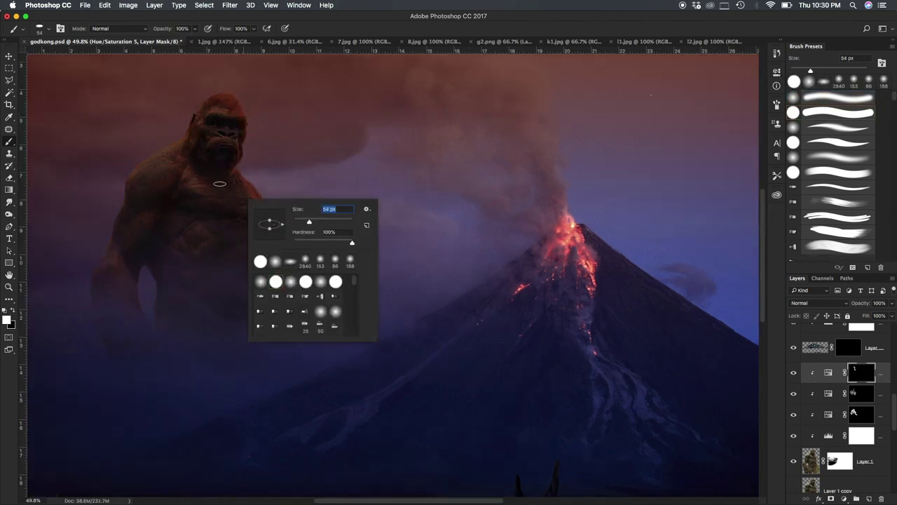
pyautogui.press('Return')
# Paint the red tint onto Kong's shoulder and arm, then switch to a soft brush at 25% opacity
pyautogui.rightClick(143, 170)
pyautogui.press('Return')
pyautogui.moveTo(151, 172); pyautogui.dragTo(116, 245)
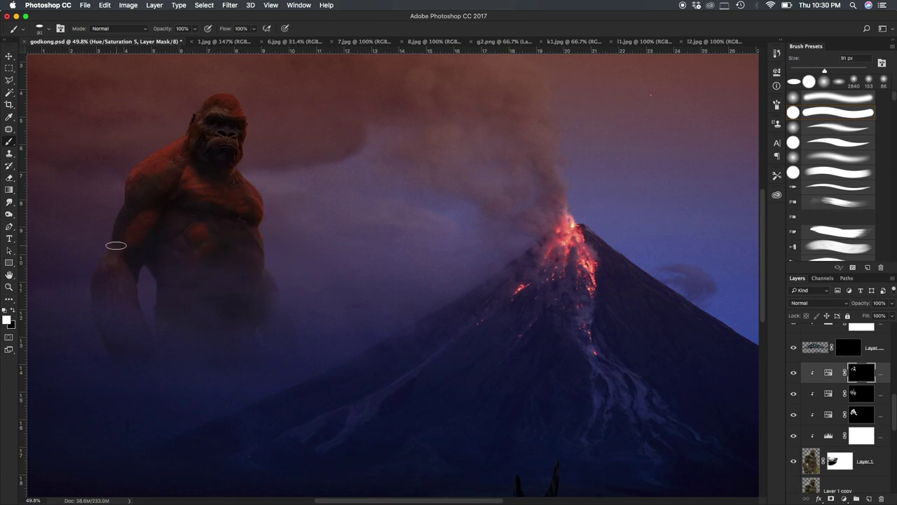
pyautogui.rightClick(311, 245)
pyautogui.press('Return')
pyautogui.press('2')
pyautogui.press('5')
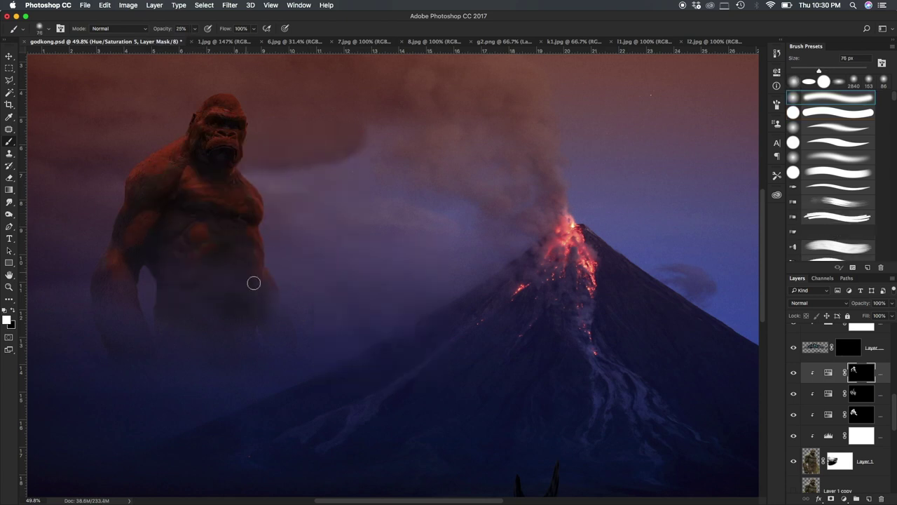
# Softly tint the fog around Kong's lower body, varying the brush between 51, 118, 54 and 89 px
pyautogui.moveTo(258, 288); pyautogui.dragTo(252, 267)
pyautogui.rightClick(203, 265)
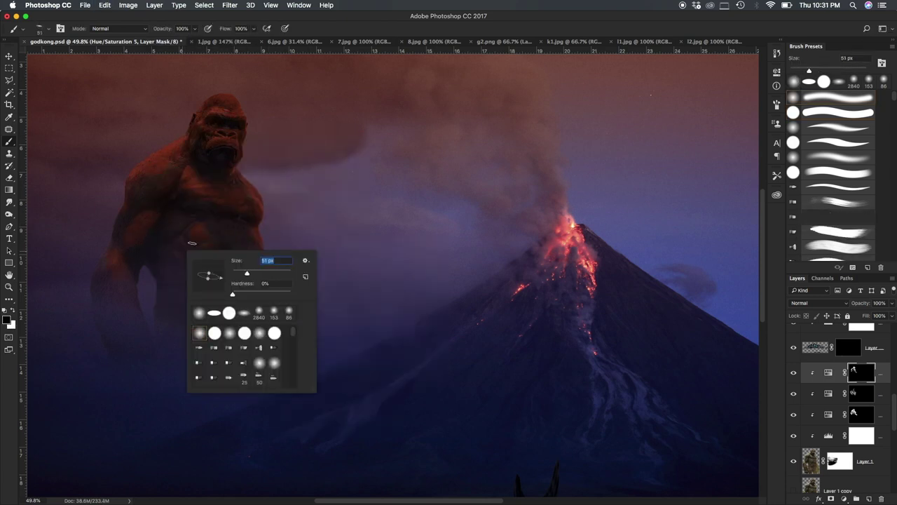
pyautogui.press('Return')
pyautogui.rightClick(141, 263)
pyautogui.write('118')
pyautogui.press('Return')
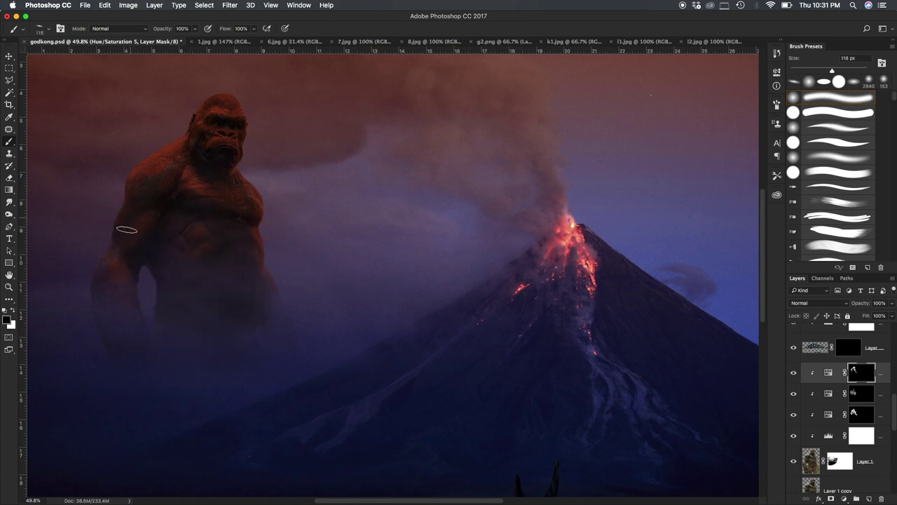
pyautogui.rightClick(250, 224)
pyautogui.press('Return')
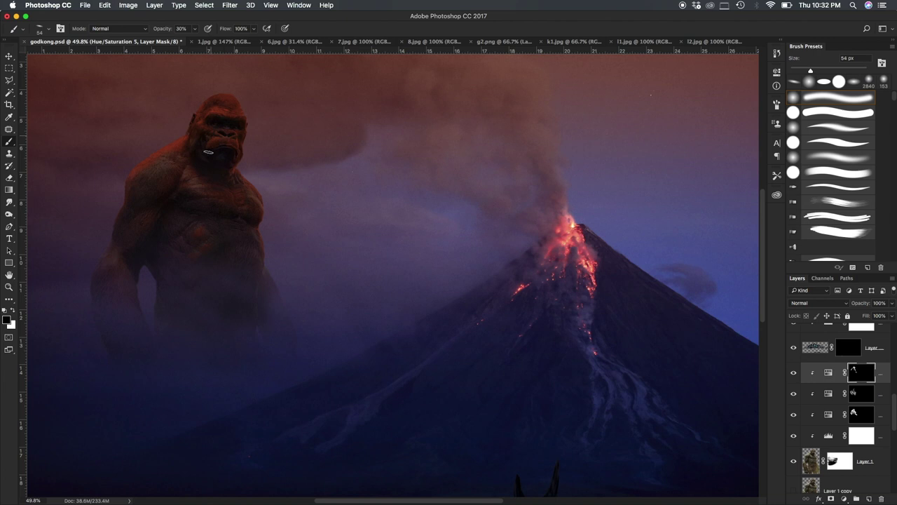
pyautogui.press(']')
pyautogui.press(']')
pyautogui.press(']')
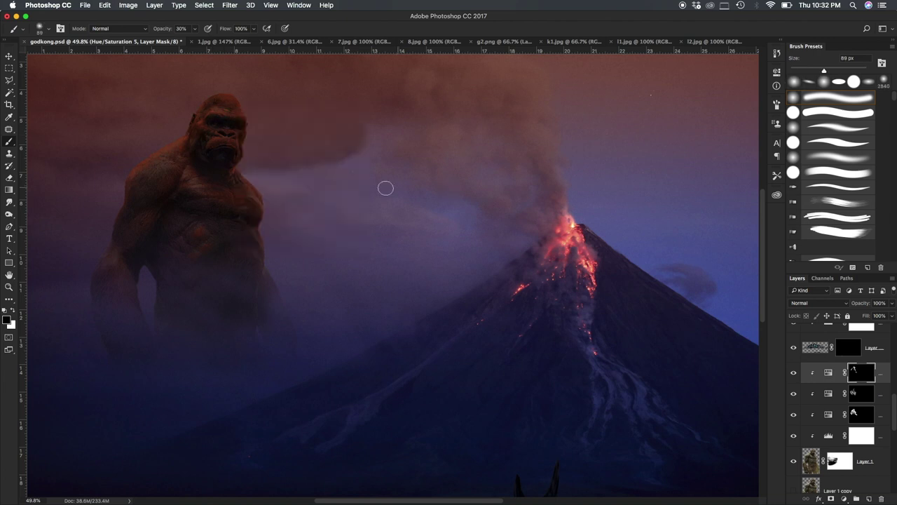
pyautogui.scroll(-3, 267, 244)
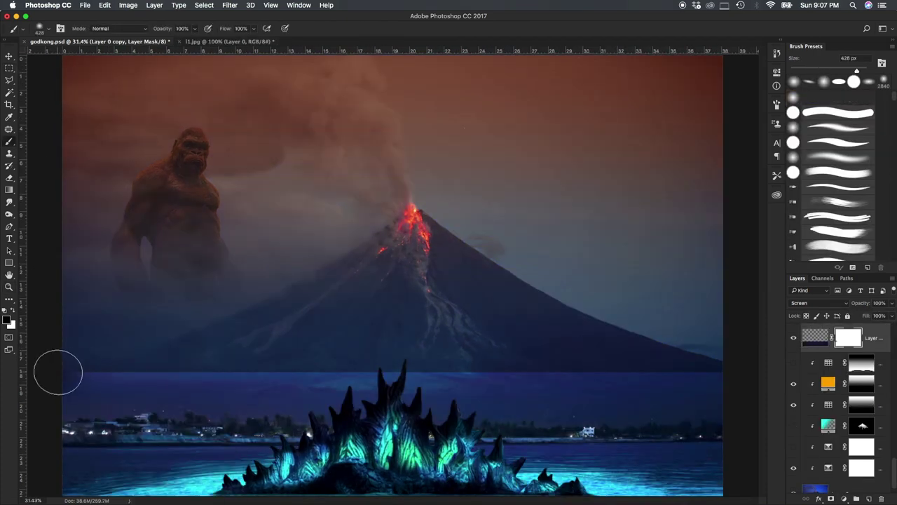
# Try Multiply on the water layer, return it to Screen, and set a 91 px brush
pyautogui.press('Up')
pyautogui.press('Up')
pyautogui.press('Up')
pyautogui.press('Up')
pyautogui.press('Up')
pyautogui.press('Down')
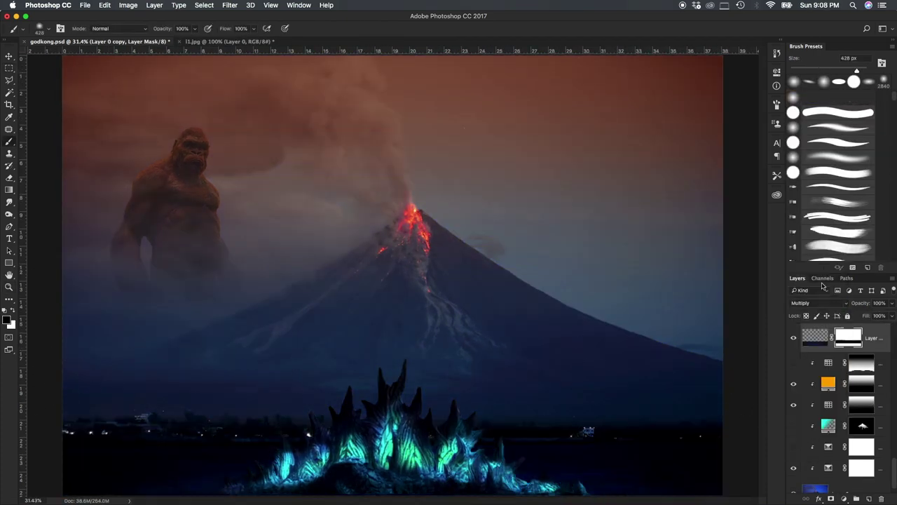
pyautogui.press('Down')
pyautogui.press('Down')
pyautogui.press('Down')
pyautogui.press('Down')
pyautogui.rightClick(617, 412)
pyautogui.write('91')
pyautogui.press('Return')
# Add a Color Balance clipped to the water, adjusting midtones and highlights toward green and yellow
pyautogui.click(843, 498)
pyautogui.click(841, 449)
pyautogui.keyDown('alt'); pyautogui.click(815, 345); pyautogui.keyUp('alt')
pyautogui.moveTo(699, 131)
pyautogui.mouseDown()
pyautogui.moveTo(712, 130)
pyautogui.moveTo(698, 146)
pyautogui.mouseUp()
pyautogui.moveTo(699, 115); pyautogui.dragTo(726, 115)
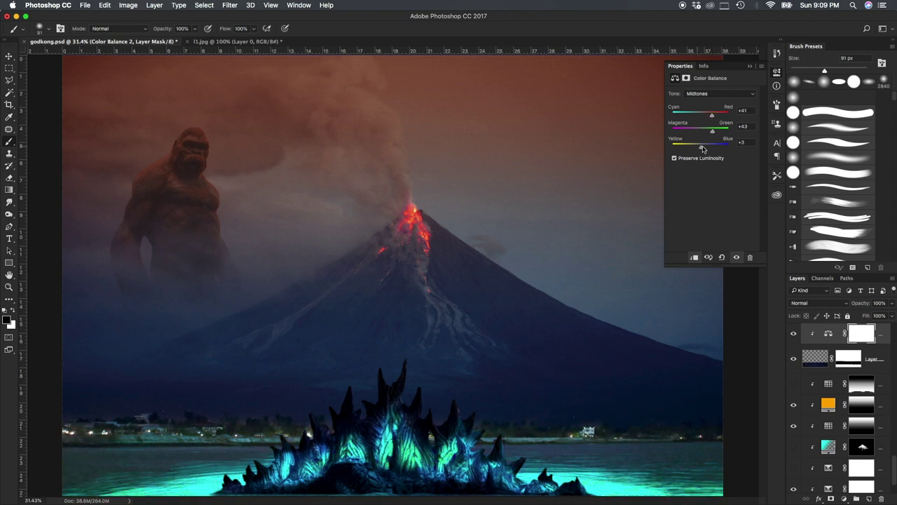
pyautogui.click(701, 93)
pyautogui.moveTo(727, 115); pyautogui.dragTo(717, 114)
pyautogui.moveTo(700, 131); pyautogui.dragTo(707, 131)
pyautogui.moveTo(700, 147); pyautogui.dragTo(680, 148)
pyautogui.click(701, 93)
pyautogui.click(701, 78)
pyautogui.click(701, 94)
# Add a Color Lookup look and a cyan-shifted colorize Hue/Saturation tint
pyautogui.click(777, 195)
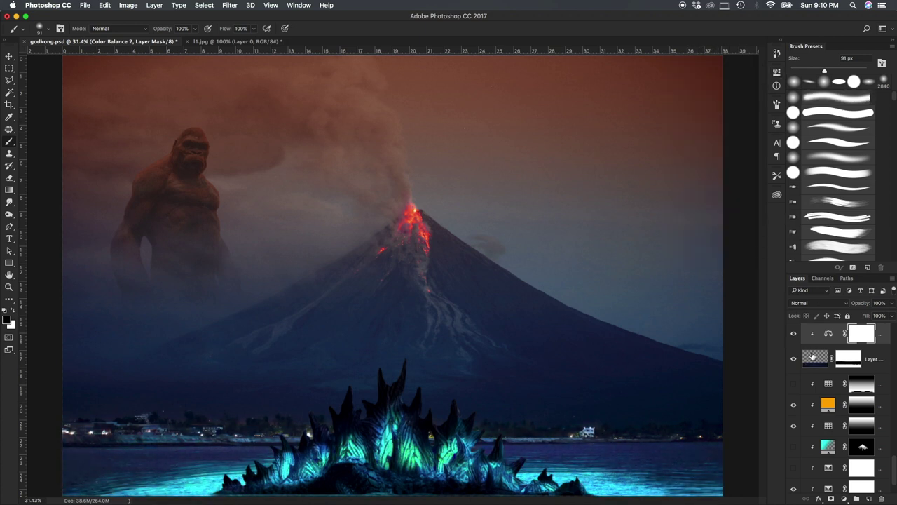
pyautogui.click(729, 104)
pyautogui.click(739, 228)
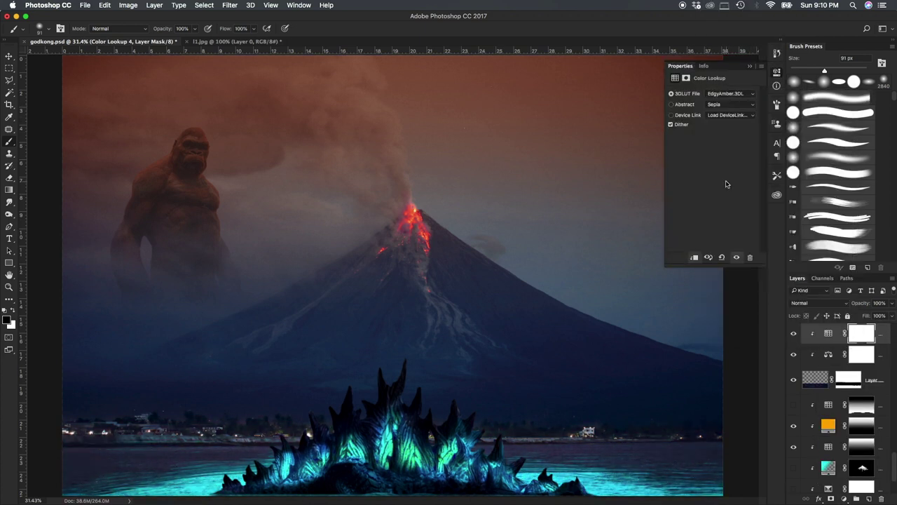
pyautogui.moveTo(710, 162); pyautogui.dragTo(711, 163)
pyautogui.moveTo(672, 126)
pyautogui.mouseDown()
pyautogui.moveTo(689, 133)
pyautogui.moveTo(680, 134)
pyautogui.mouseUp()
pyautogui.moveTo(711, 162); pyautogui.dragTo(716, 162)
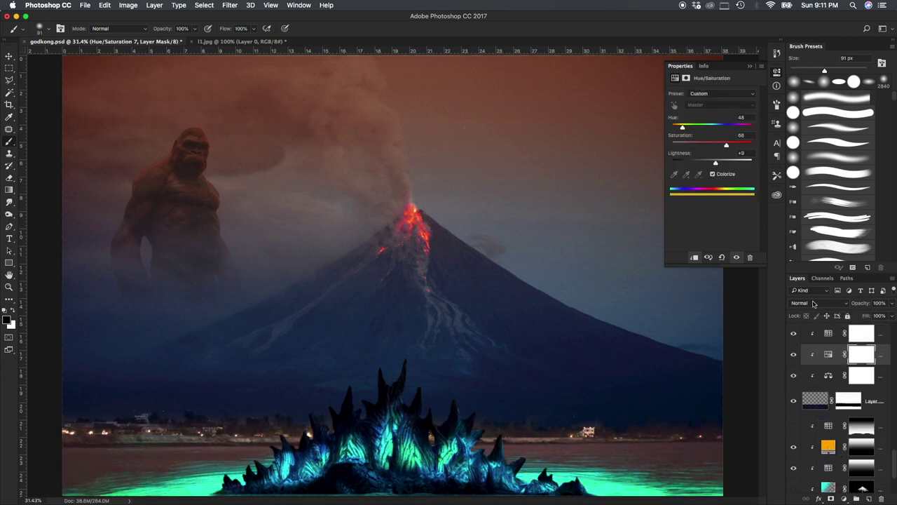
# Blend the tint in Lighten mode with saturation 60 and lightness -10
pyautogui.click(820, 303)
pyautogui.click(827, 318)
pyautogui.click(830, 303)
pyautogui.click(801, 228)
pyautogui.moveTo(726, 144); pyautogui.dragTo(707, 163)
pyautogui.moveTo(682, 128); pyautogui.dragTo(683, 132)
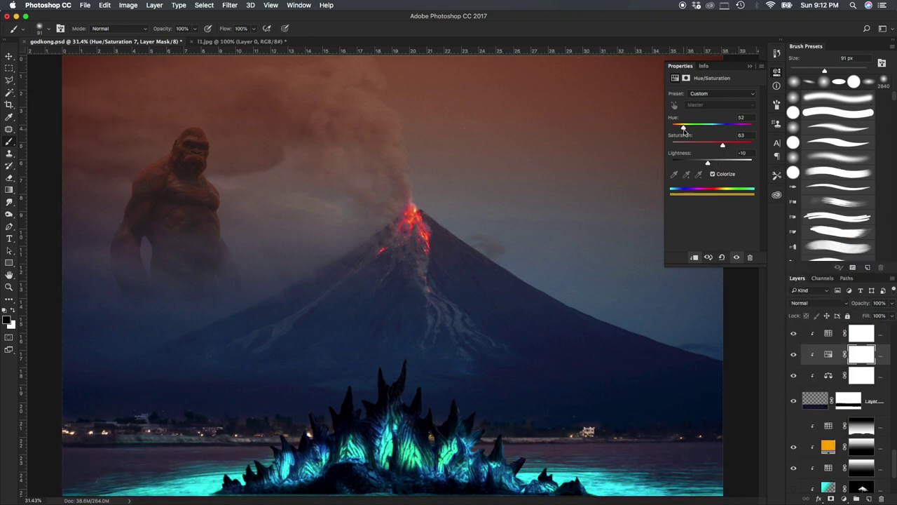
pyautogui.click(794, 338)
# Scribble grey mist across the shoreline water and soften it with Gaussian Blur
pyautogui.scroll(2, 794, 378)
pyautogui.click(841, 368)
pyautogui.click(9, 321)
pyautogui.press('Return')
pyautogui.moveTo(72, 429)
pyautogui.mouseDown()
pyautogui.moveTo(120, 420)
pyautogui.moveTo(245, 434)
pyautogui.mouseUp()
pyautogui.moveTo(483, 404); pyautogui.dragTo(715, 412)
pyautogui.click(230, 5)
pyautogui.click(378, 196)
pyautogui.moveTo(655, 232)
pyautogui.mouseDown()
pyautogui.moveTo(677, 232)
pyautogui.moveTo(667, 231)
pyautogui.mouseUp()
pyautogui.press('Return')
# Add another mist layer and Gaussian Blur it at radius 70.7
pyautogui.hotkey('ctrl', 'shift', 'alt', 'n')
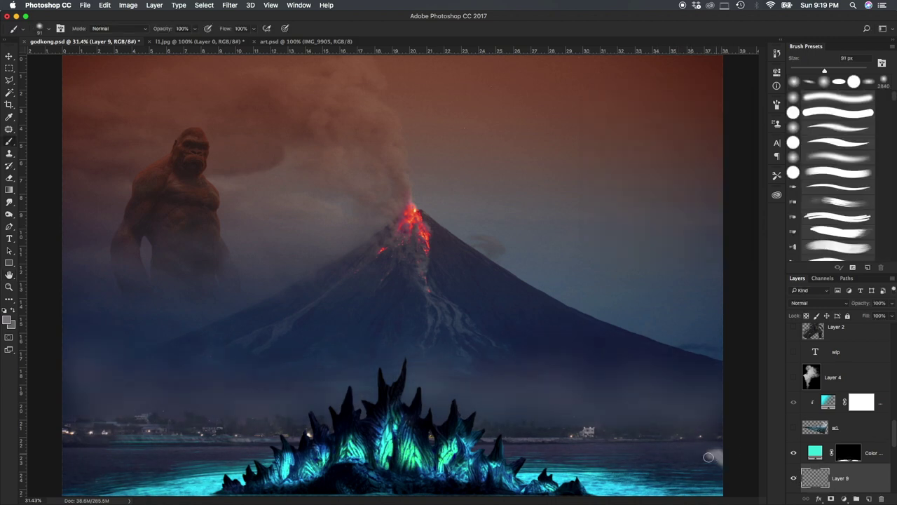
pyautogui.click(230, 5)
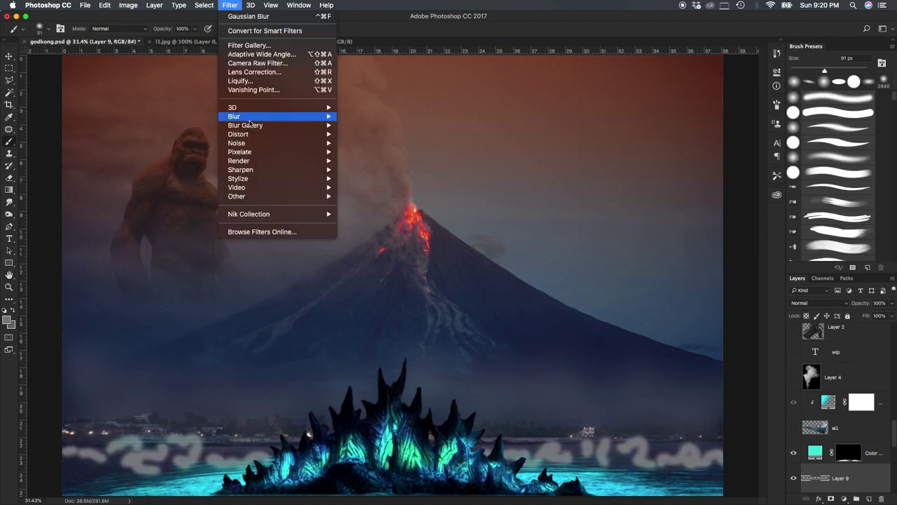
pyautogui.click(379, 189)
pyautogui.moveTo(671, 232)
pyautogui.mouseDown()
pyautogui.moveTo(651, 232)
pyautogui.moveTo(659, 233)
pyautogui.mouseUp()
pyautogui.click(719, 108)
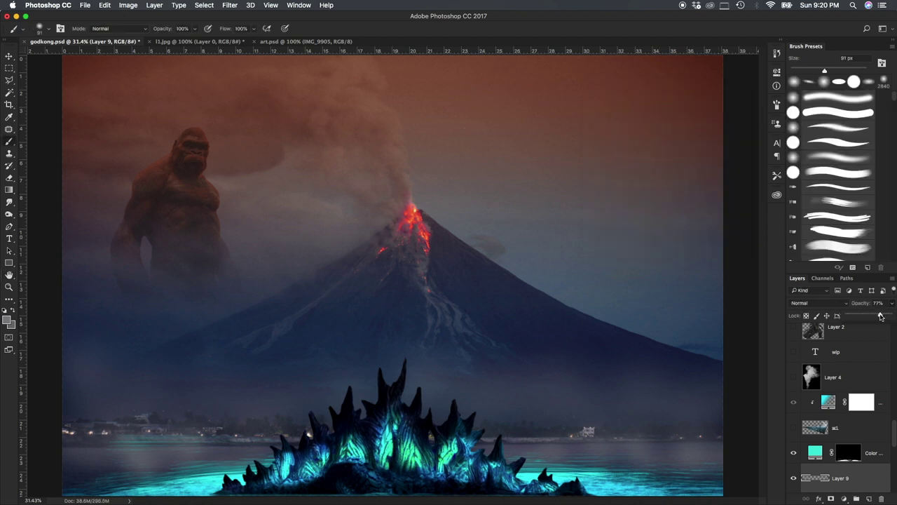
# Select King Kong's layer and move him right over the smoke toward the volcano
pyautogui.hotkey('alt', '[')
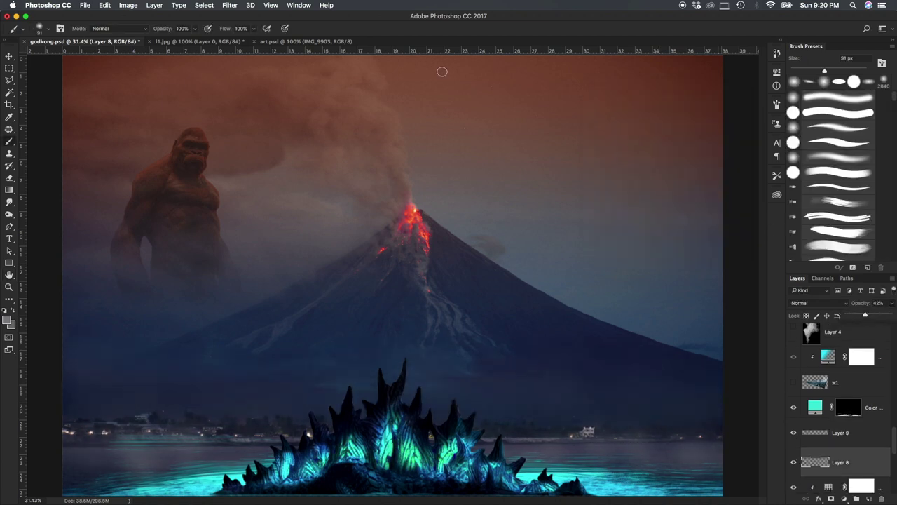
pyautogui.keyDown('ctrl'); pyautogui.click(189, 175); pyautogui.keyUp('ctrl')
pyautogui.moveTo(240, 214); pyautogui.dragTo(314, 214)
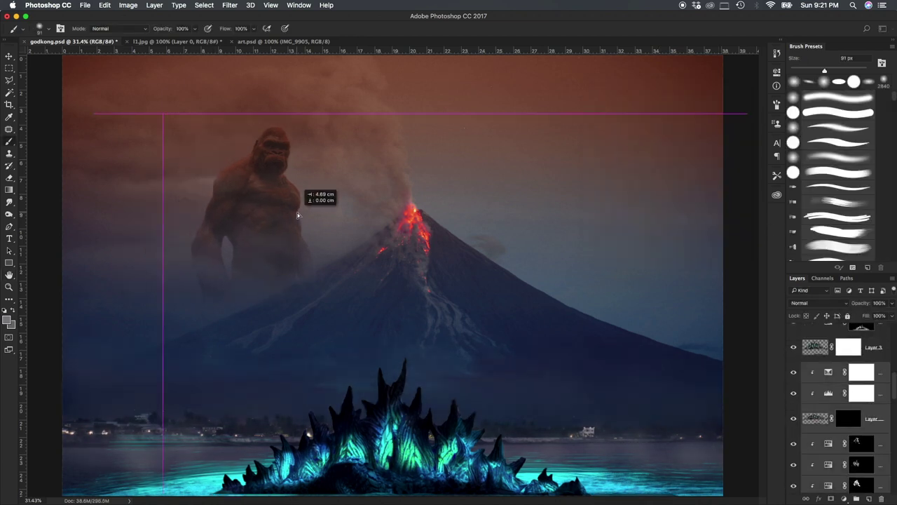
# Paint Kong's Layer 1 mask around his arm in black with a flat elliptical brush tip
pyautogui.hotkey('alt', '[')
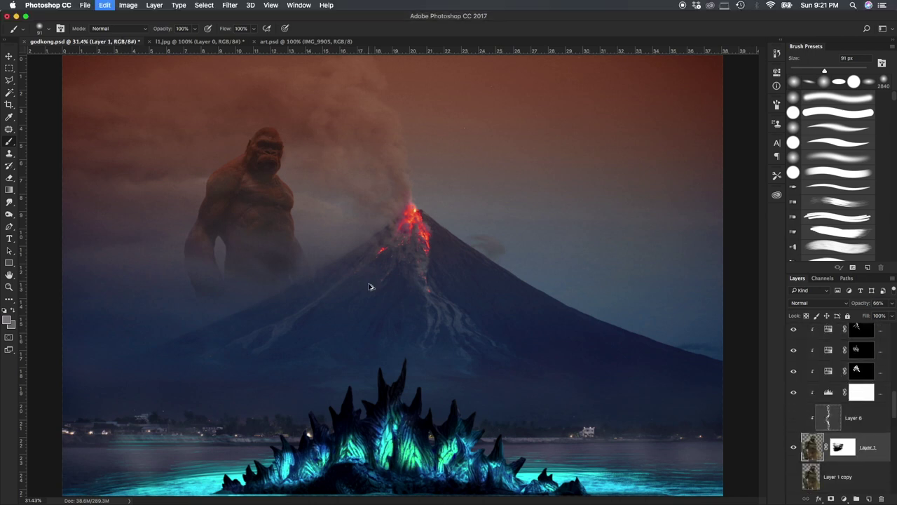
pyautogui.hotkey('ctrl', '\\')
pyautogui.moveTo(300, 233); pyautogui.dragTo(231, 229)
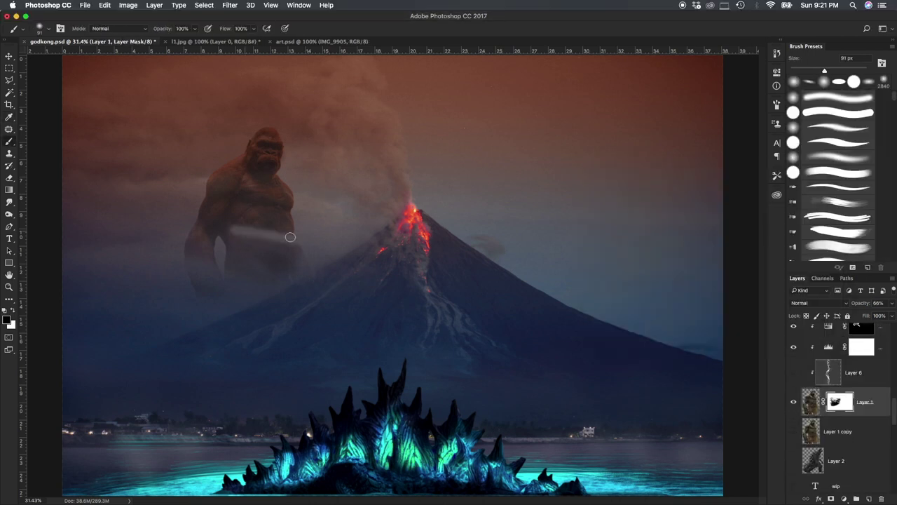
pyautogui.rightClick(353, 284)
pyautogui.moveTo(329, 309)
pyautogui.mouseDown()
pyautogui.moveTo(329, 318)
pyautogui.moveTo(317, 290)
pyautogui.mouseUp()
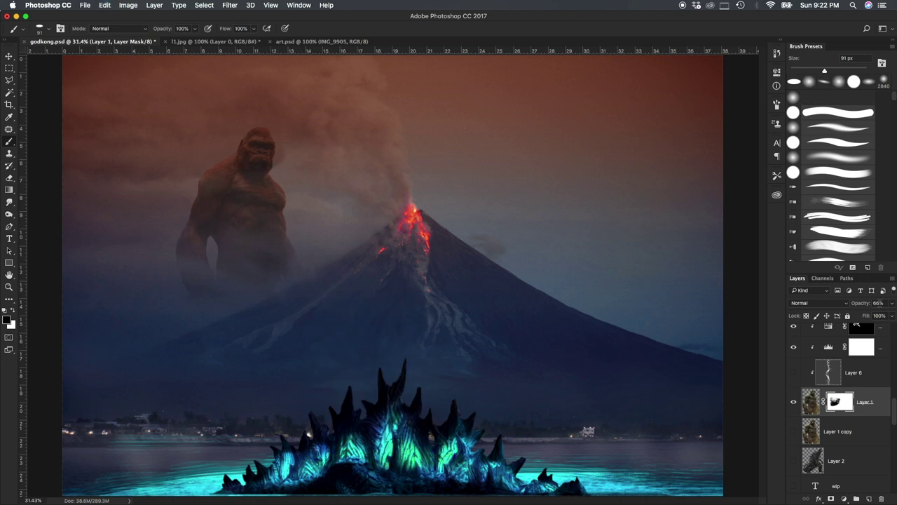
pyautogui.scroll(3, 855, 364)
pyautogui.doubleClick(828, 347)
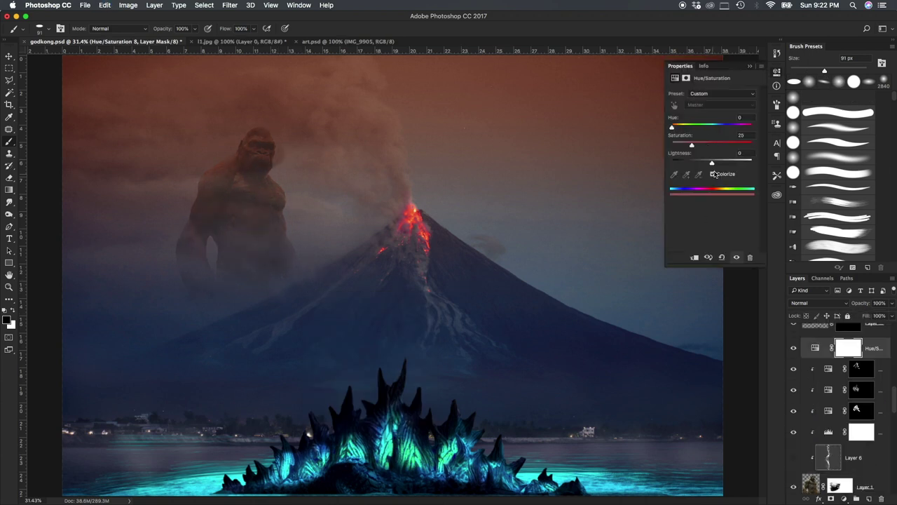
# Shift Hue/Saturation 8's hue toward red and raise its saturation and lightness
pyautogui.moveTo(678, 125); pyautogui.dragTo(675, 125)
pyautogui.moveTo(715, 145)
pyautogui.mouseDown()
pyautogui.moveTo(732, 144)
pyautogui.moveTo(711, 163)
pyautogui.mouseUp()
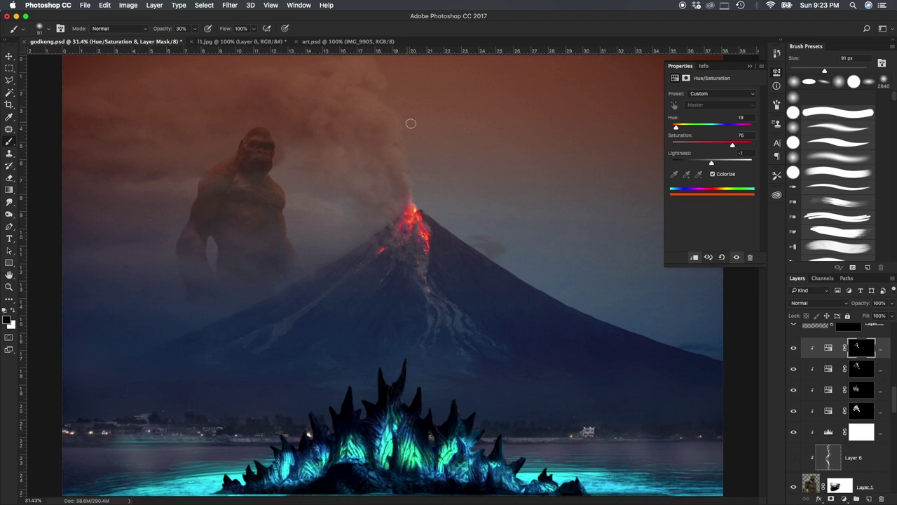
pyautogui.click(861, 368)
pyautogui.moveTo(892, 303); pyautogui.dragTo(873, 318)
pyautogui.click(829, 347)
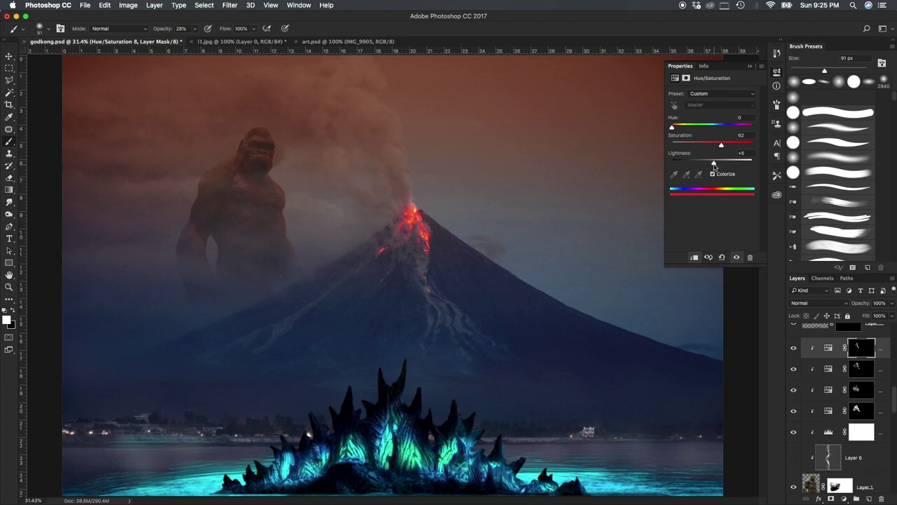
pyautogui.click(749, 67)
# Add Hue/Saturation 9 with adjusted hue and lightness, and set up a 178 px, 43% opacity brush to paint its mask over Kong
pyautogui.click(844, 498)
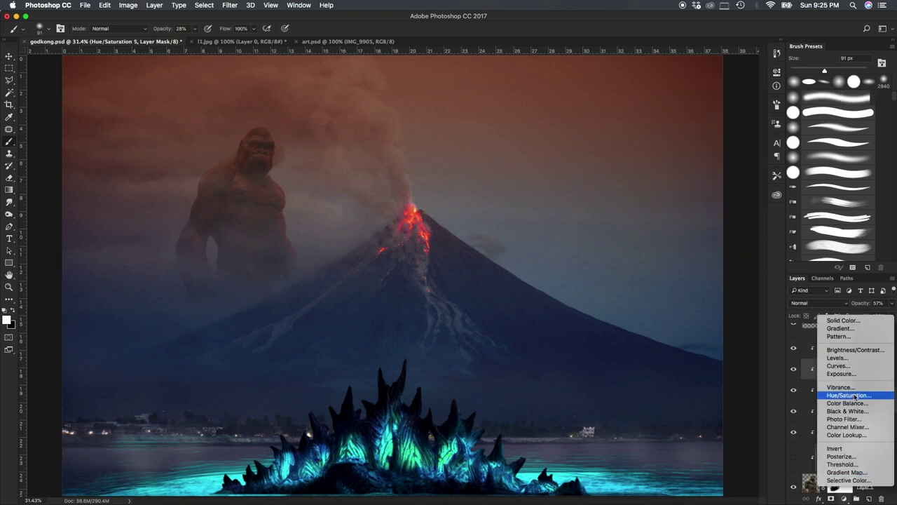
pyautogui.click(801, 394)
pyautogui.moveTo(671, 127); pyautogui.dragTo(718, 127)
pyautogui.moveTo(713, 162); pyautogui.dragTo(708, 163)
pyautogui.click(853, 372)
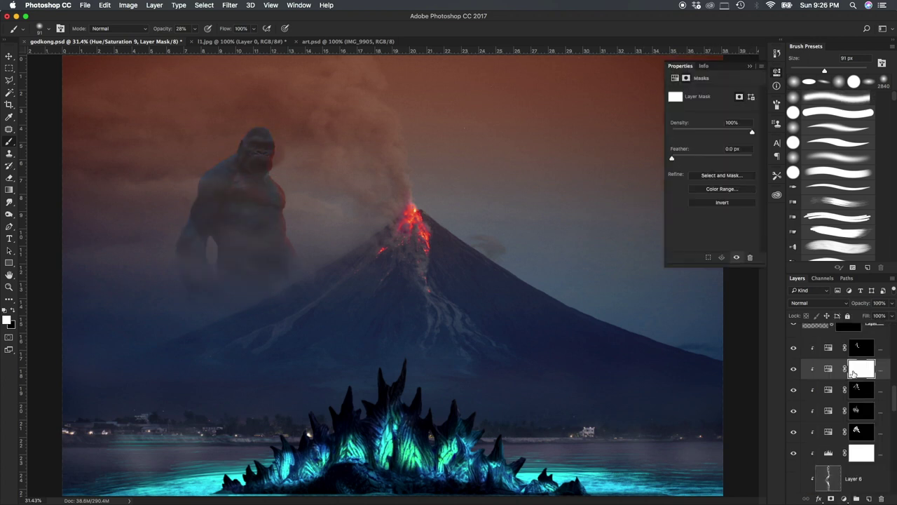
pyautogui.rightClick(272, 223)
pyautogui.press('4')
pyautogui.press('3')
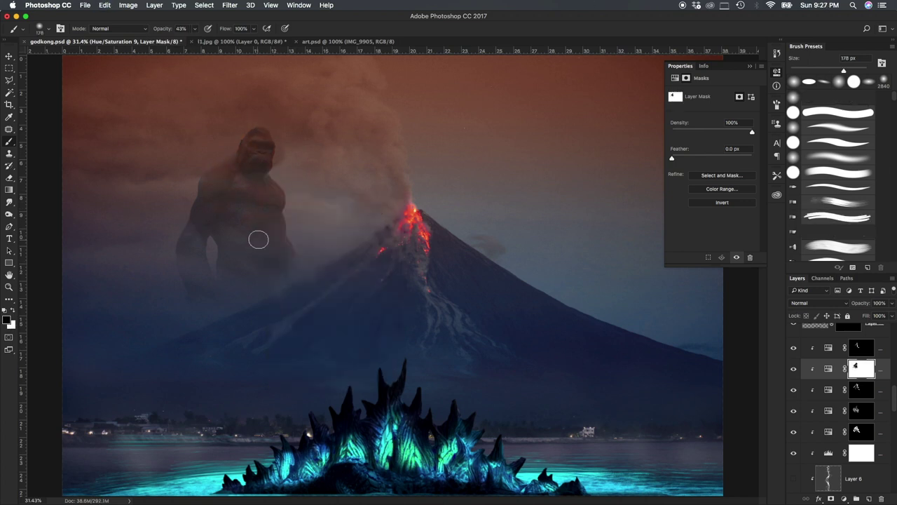
# Crop the poster narrower from the sides
pyautogui.press('c')
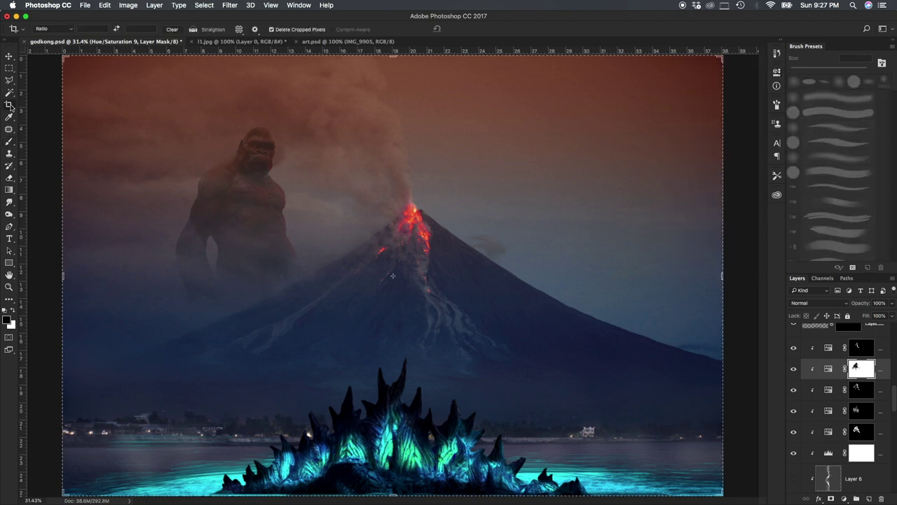
pyautogui.moveTo(670, 275); pyautogui.dragTo(634, 275)
pyautogui.press('Return')
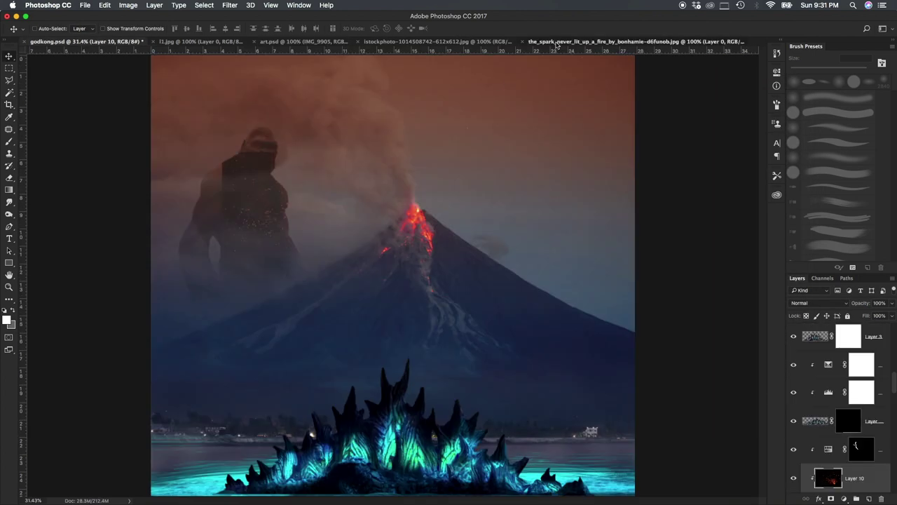
# Place the spark image in Lighten mode with lowered opacity, positioned on the volcano summit
pyautogui.click(556, 45)
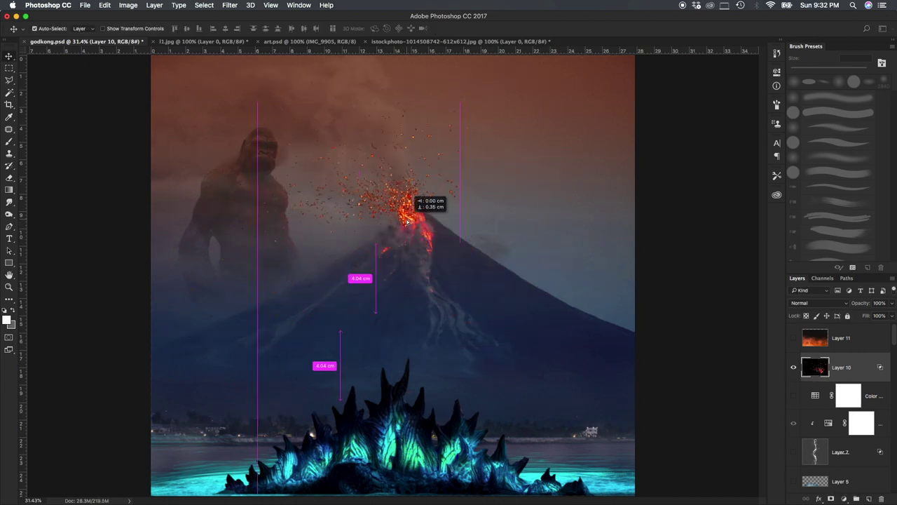
pyautogui.click(801, 307)
pyautogui.moveTo(891, 303); pyautogui.dragTo(865, 316)
pyautogui.moveTo(382, 220); pyautogui.dragTo(405, 229)
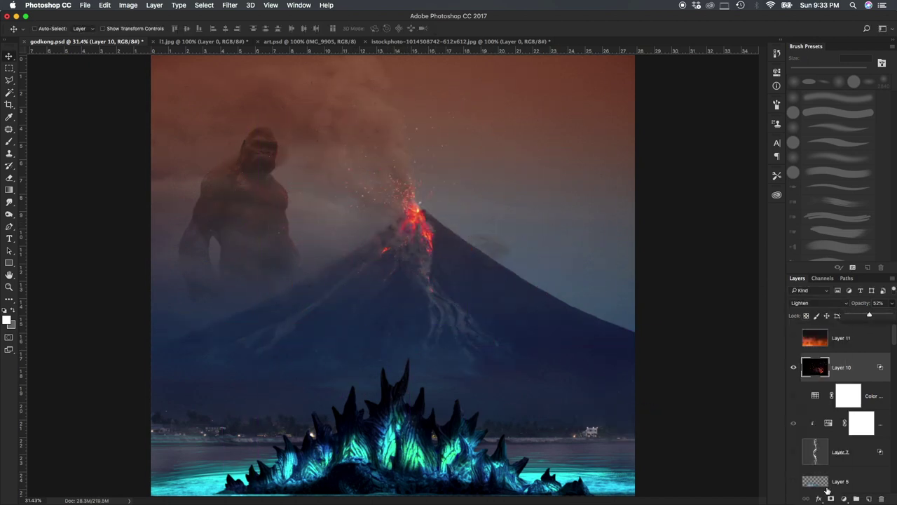
# Mask the sparks with a large low-opacity brush and duplicate the layer to intensify the summit glow
pyautogui.click(830, 499)
pyautogui.press('b')
pyautogui.rightClick(414, 199)
pyautogui.press('Escape')
pyautogui.press(']')
pyautogui.press(']')
pyautogui.press(']')
pyautogui.press('2')
pyautogui.press('2')
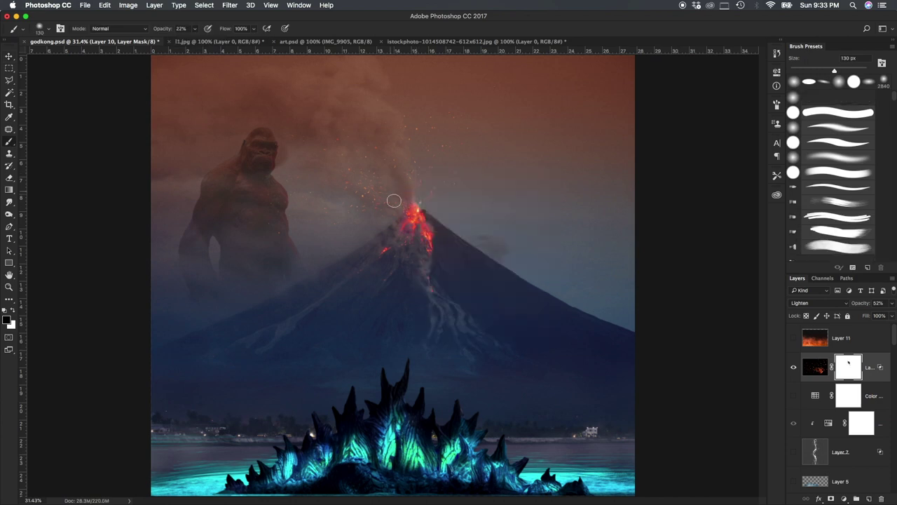
pyautogui.press('x')
pyautogui.moveTo(241, 162); pyautogui.dragTo(295, 173)
pyautogui.press('x')
pyautogui.hotkey('ctrl', '\\')
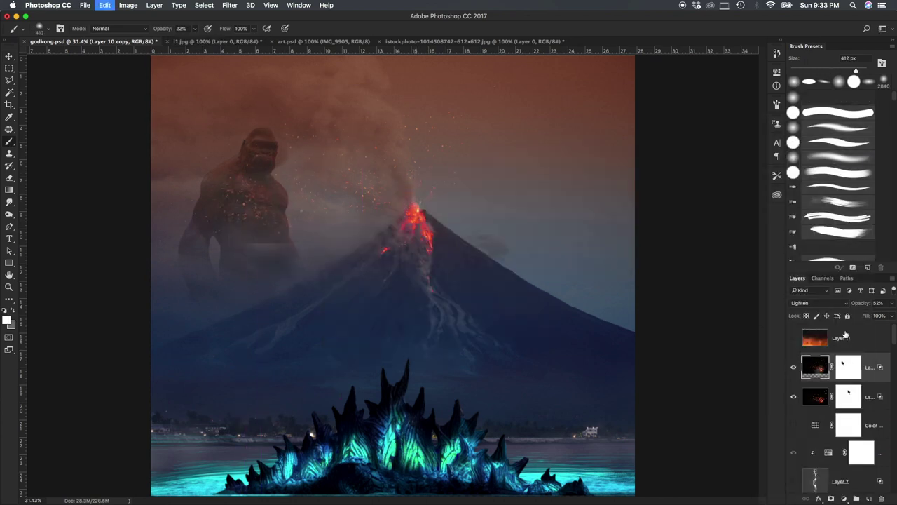
pyautogui.click(848, 395)
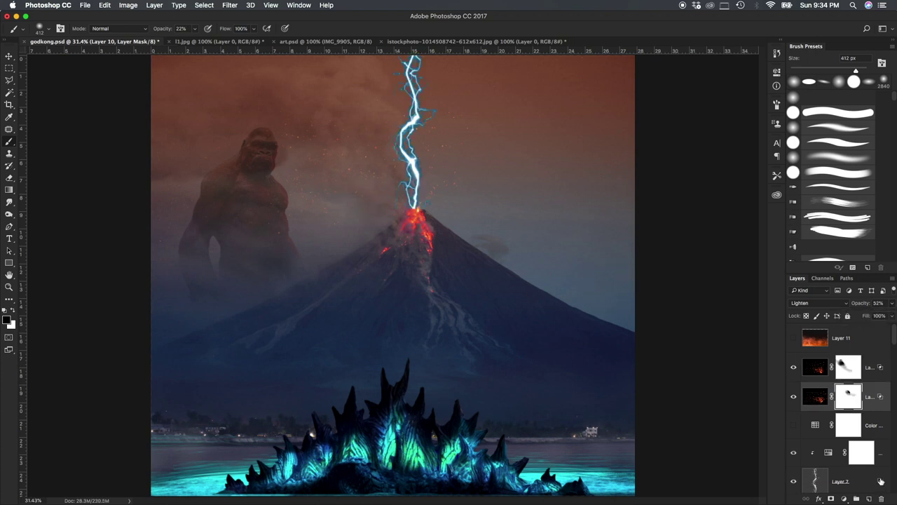
# Adjust the lightning's colour saturation and set lightning Layer 7 to Overlay blending
pyautogui.doubleClick(881, 481)
pyautogui.press('Return')
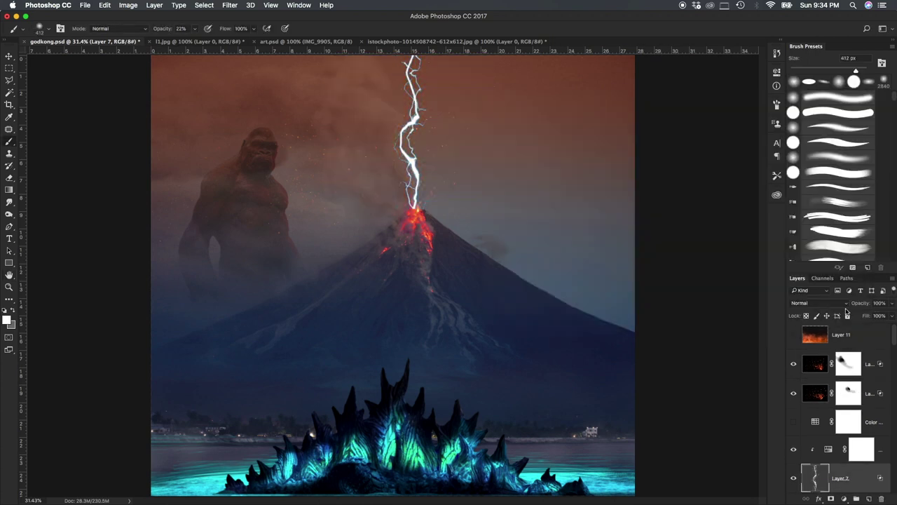
pyautogui.hotkey('alt', ']')
pyautogui.moveTo(701, 143); pyautogui.dragTo(709, 146)
pyautogui.click(858, 477)
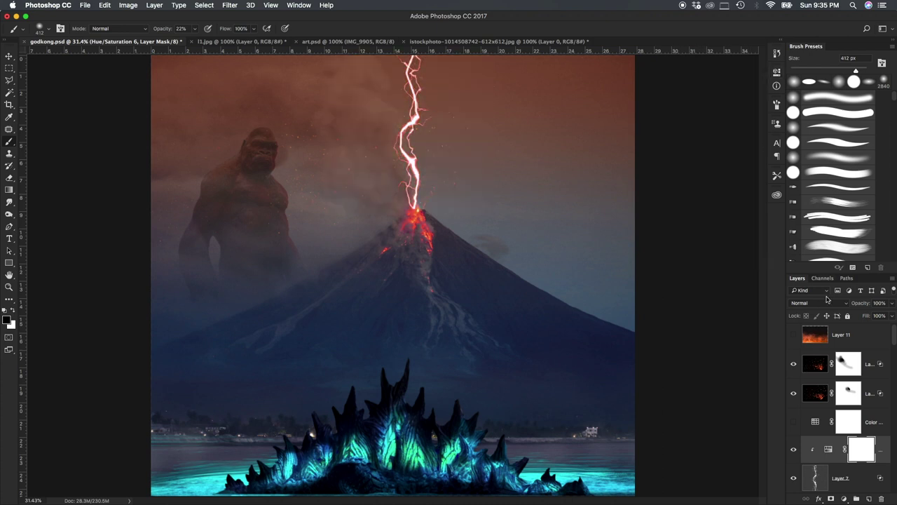
pyautogui.click(820, 303)
pyautogui.click(806, 398)
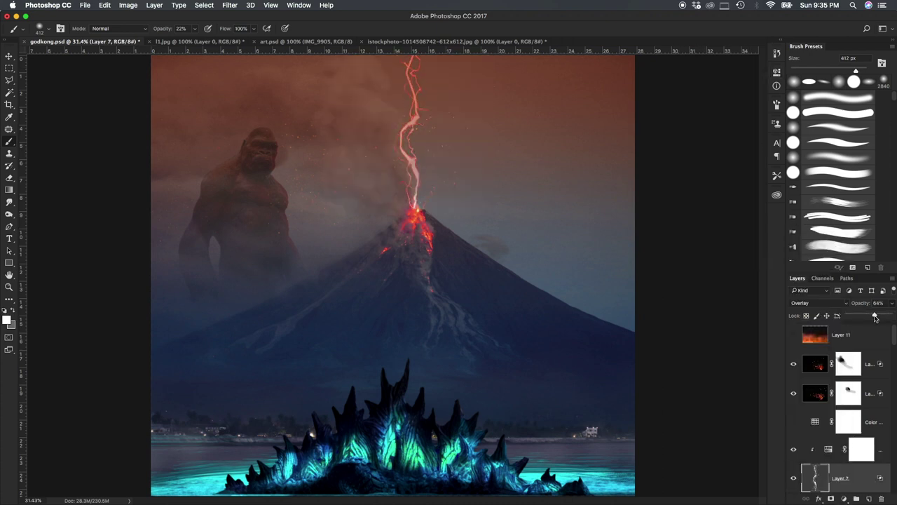
# Add a Color Lookup 5 adjustment layer and browse its lookup tables
pyautogui.click(843, 498)
pyautogui.click(862, 392)
pyautogui.click(770, 81)
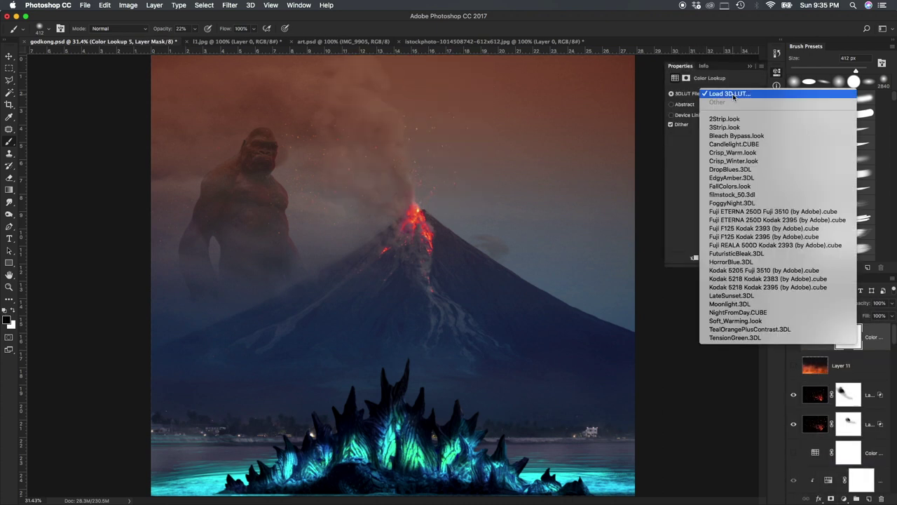
# Apply a teal lookup table and paint it out over the volcano centre with a full-opacity black brush
pyautogui.click(743, 210)
pyautogui.rightClick(461, 302)
pyautogui.press('Escape')
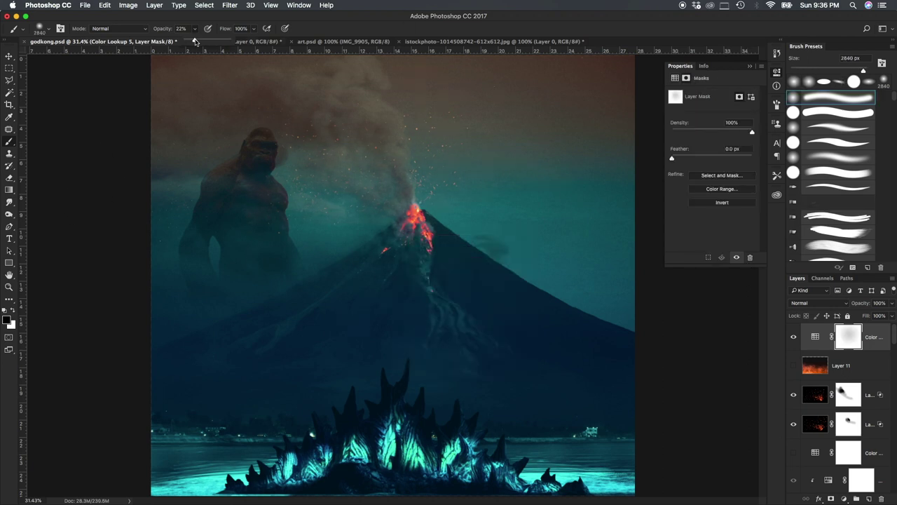
pyautogui.press('0')
pyautogui.click(375, 268)
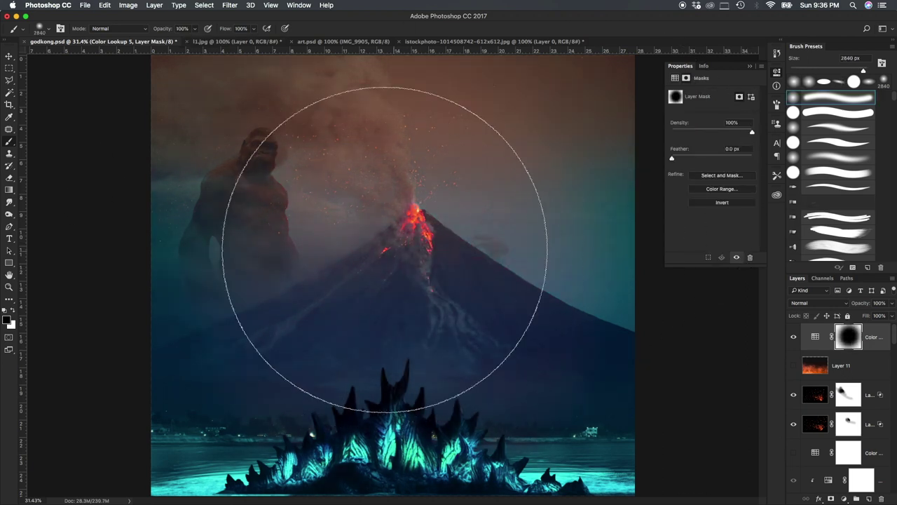
# Try the LateSunset, Kodak 5218 2395 and Fuji ETERNA 250D Fuji 3510 lookup tables
pyautogui.click(815, 336)
pyautogui.click(729, 93)
pyautogui.click(725, 119)
pyautogui.click(729, 93)
pyautogui.click(729, 85)
pyautogui.scroll(3, 734, 87)
pyautogui.click(732, 85)
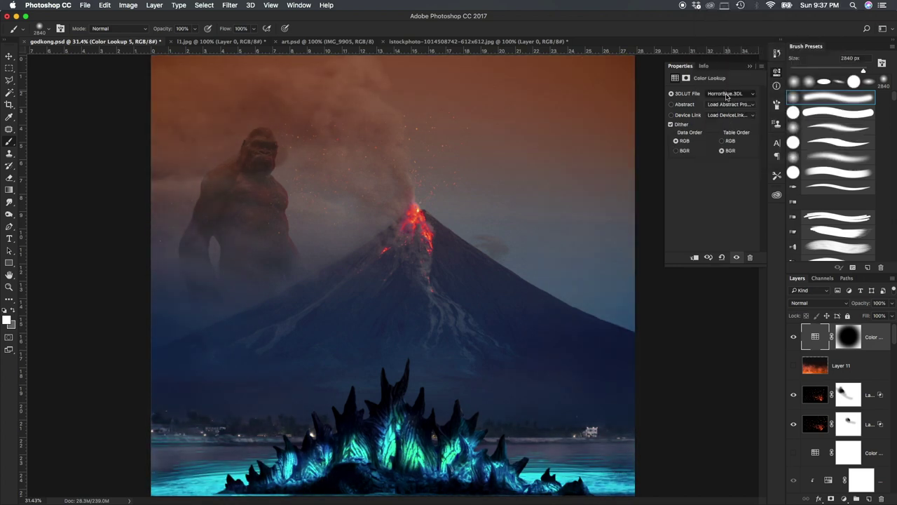
pyautogui.click(729, 93)
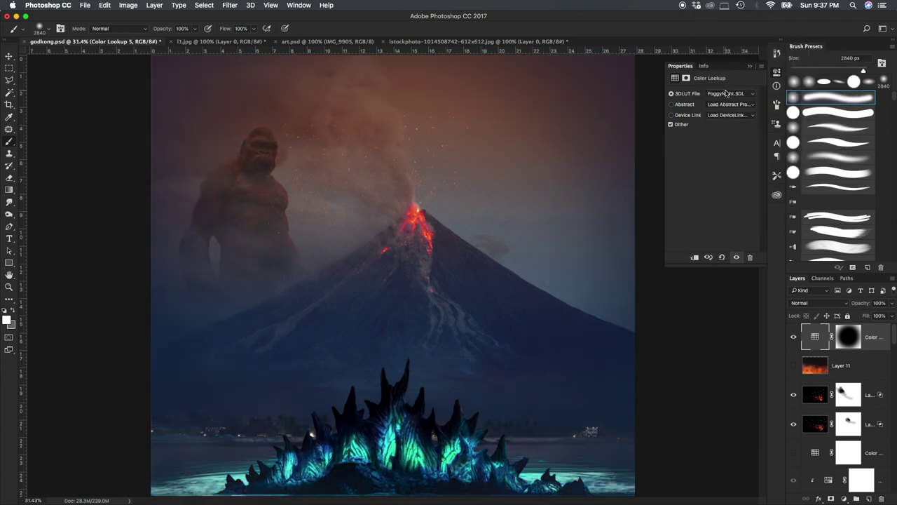
# Paint the lookup's mask to limit where the grade shows, using a 444 px brush
pyautogui.hotkey('ctrl', 'z')
pyautogui.moveTo(540, 380); pyautogui.dragTo(364, 203)
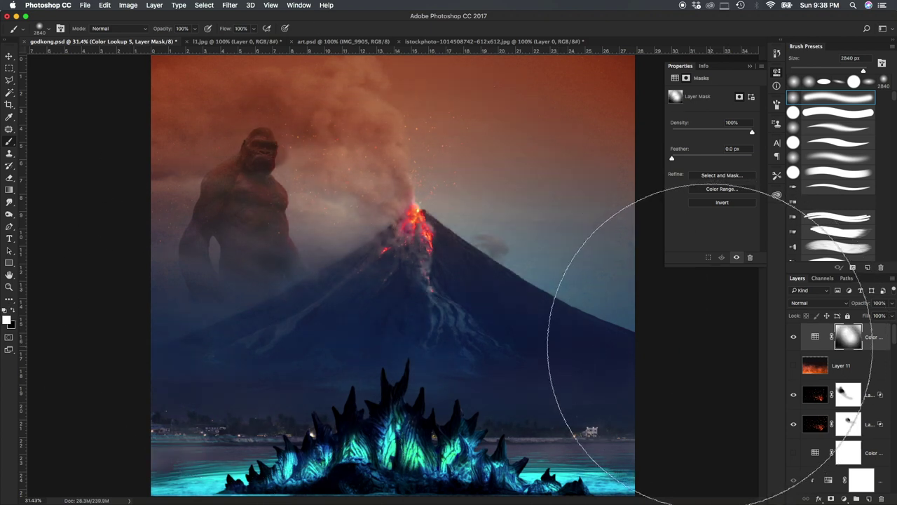
pyautogui.rightClick(364, 344)
pyautogui.write('444')
pyautogui.press('Return')
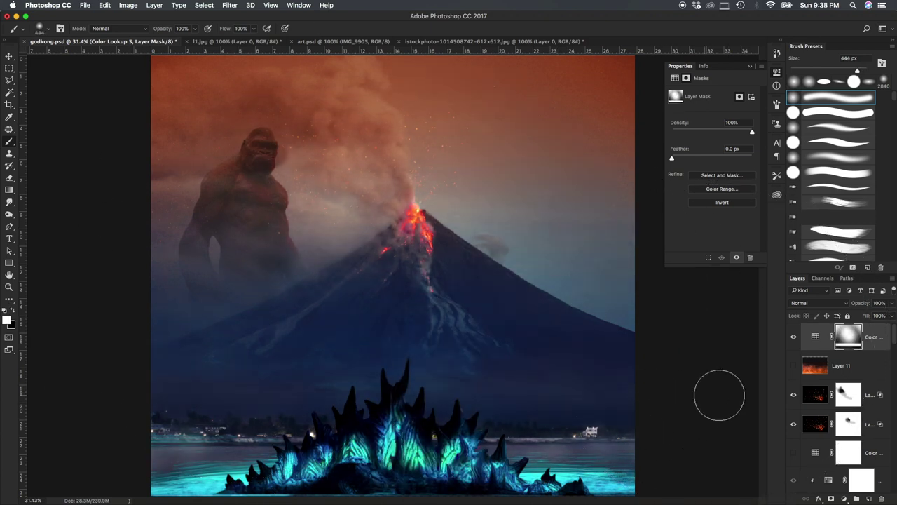
# Add an Abstract Cobalt-Carmine lookup with a gradient mask: red sky, blue lower scene
pyautogui.click(742, 105)
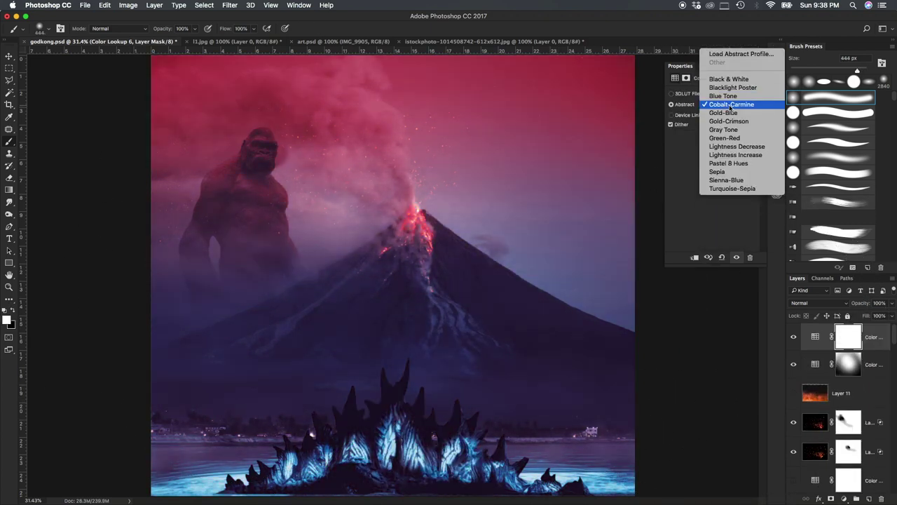
pyautogui.click(729, 90)
pyautogui.press('g')
pyautogui.moveTo(394, 60); pyautogui.dragTo(395, 302)
pyautogui.press('z')
pyautogui.moveTo(399, 235); pyautogui.dragTo(409, 489)
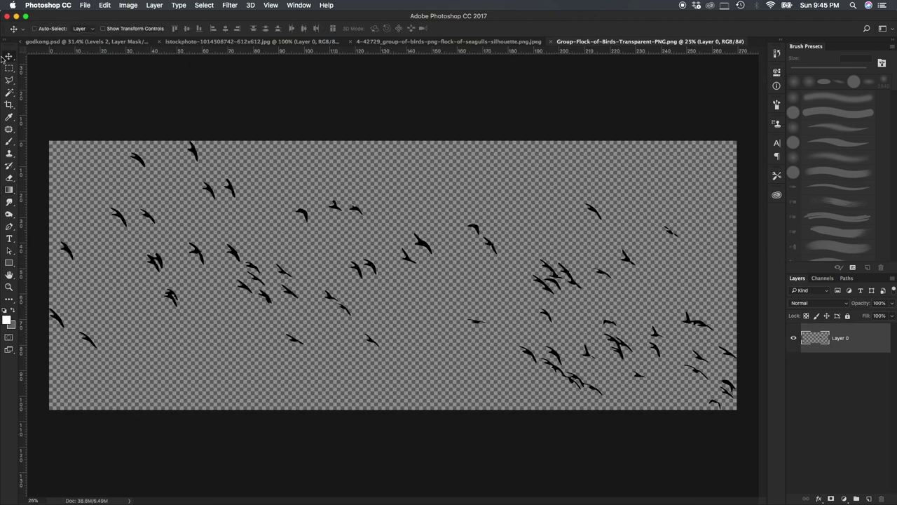
# Magic Wand the first birds image's background, bring the flock into the poster, and place it lower left near the lake
pyautogui.press('w')
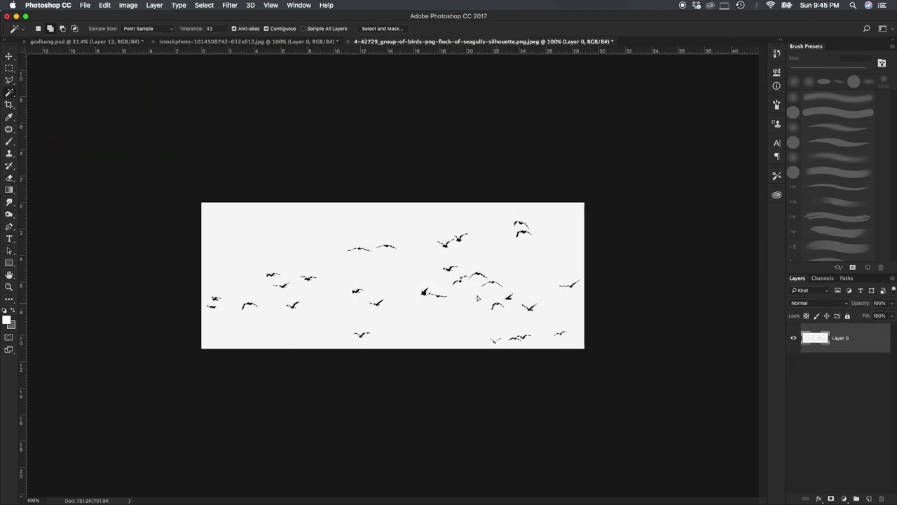
pyautogui.click(84, 41)
pyautogui.moveTo(870, 364); pyautogui.dragTo(870, 392)
pyautogui.hotkey('ctrl', 't')
pyautogui.moveTo(475, 248); pyautogui.dragTo(298, 343)
pyautogui.press('Return')
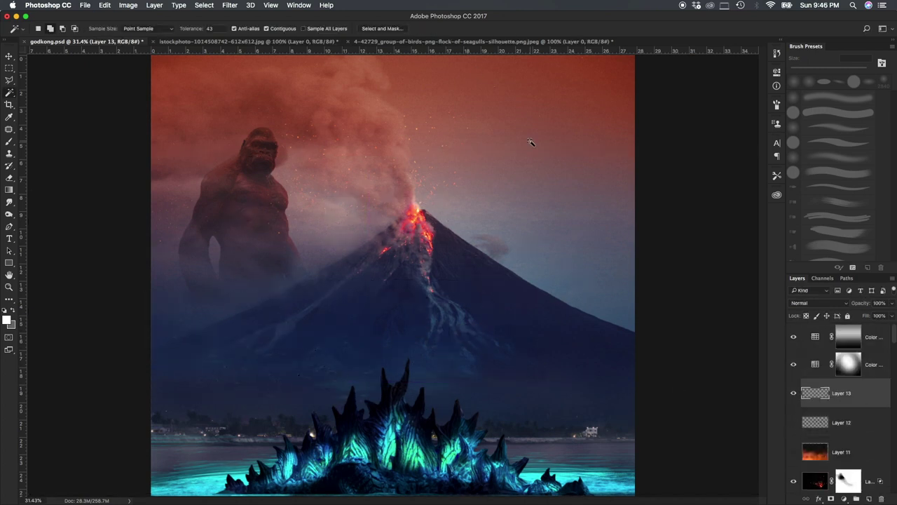
pyautogui.click(10, 142)
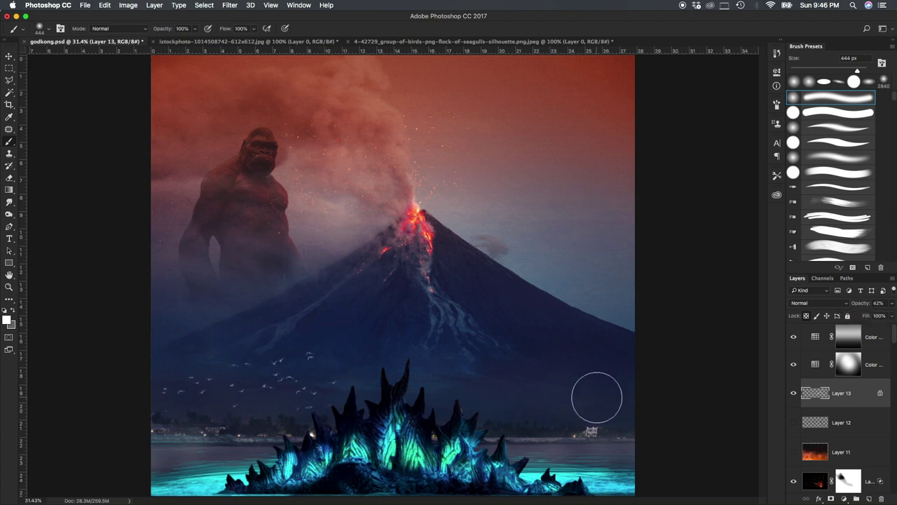
pyautogui.moveTo(288, 250)
pyautogui.mouseDown()
pyautogui.moveTo(353, 369)
pyautogui.moveTo(339, 393)
pyautogui.mouseUp()
# Show and transform the second bird flock, lower its opacity, and move it left above the lake
pyautogui.click(794, 422)
pyautogui.click(815, 422)
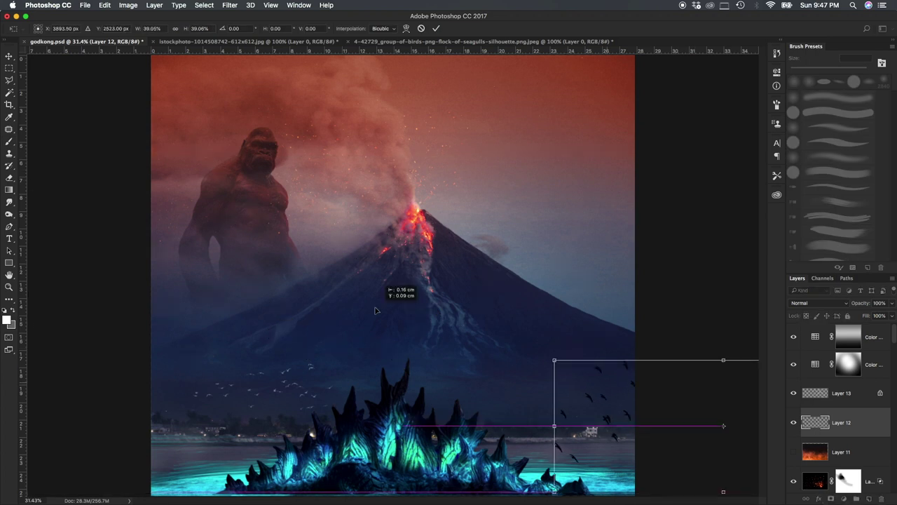
pyautogui.hotkey('ctrl', 't')
pyautogui.rightClick(187, 354)
pyautogui.click(210, 388)
pyautogui.press('Return')
pyautogui.click(892, 303)
pyautogui.moveTo(889, 316); pyautogui.dragTo(859, 316)
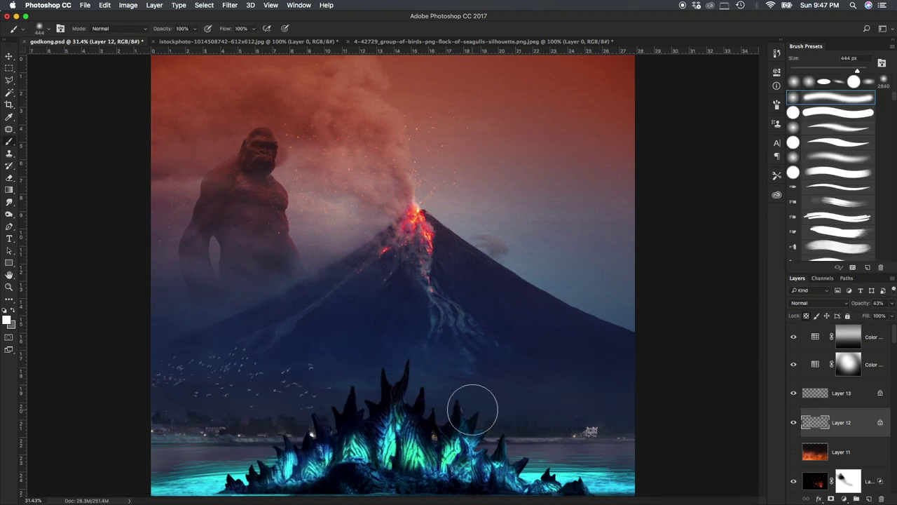
pyautogui.moveTo(633, 412); pyautogui.dragTo(259, 356)
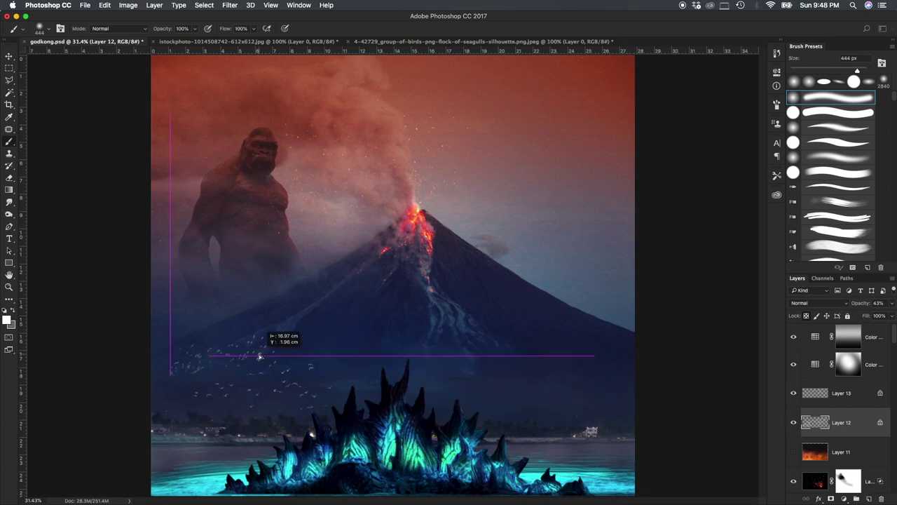
pyautogui.moveTo(479, 405); pyautogui.dragTo(479, 405)
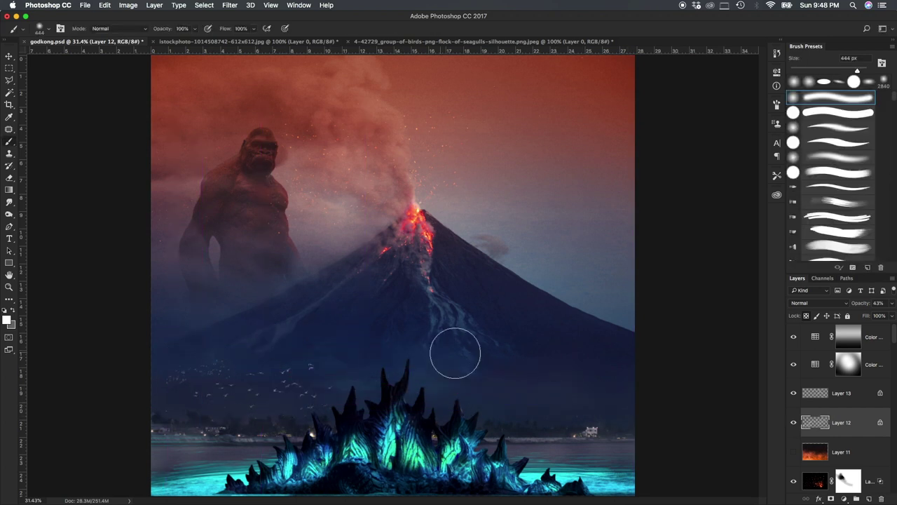
# Add a Curves adjustment and raise the curve to brighten the whole poster
pyautogui.click(843, 498)
pyautogui.click(862, 336)
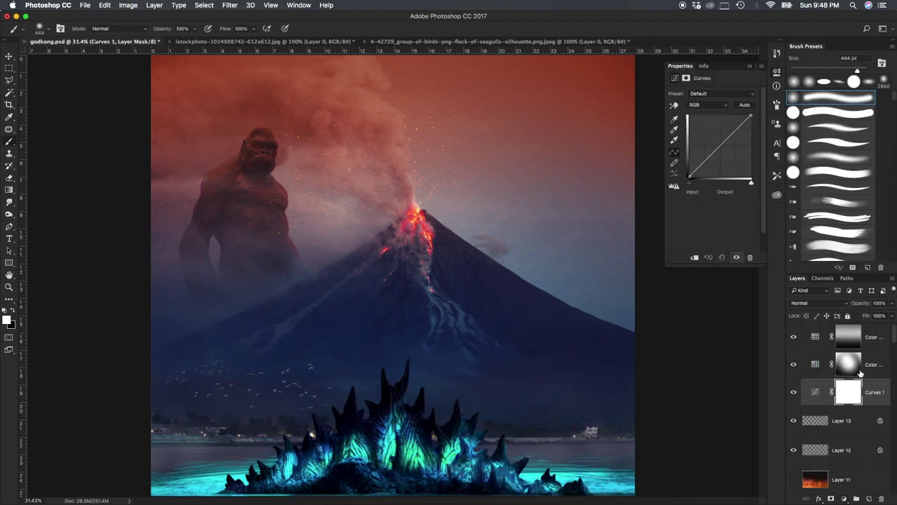
pyautogui.moveTo(727, 141); pyautogui.dragTo(726, 133)
pyautogui.click(749, 66)
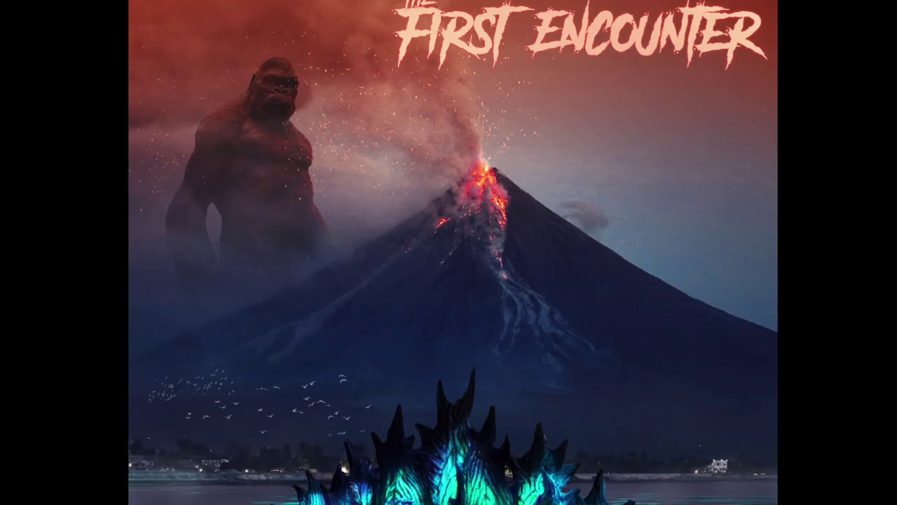